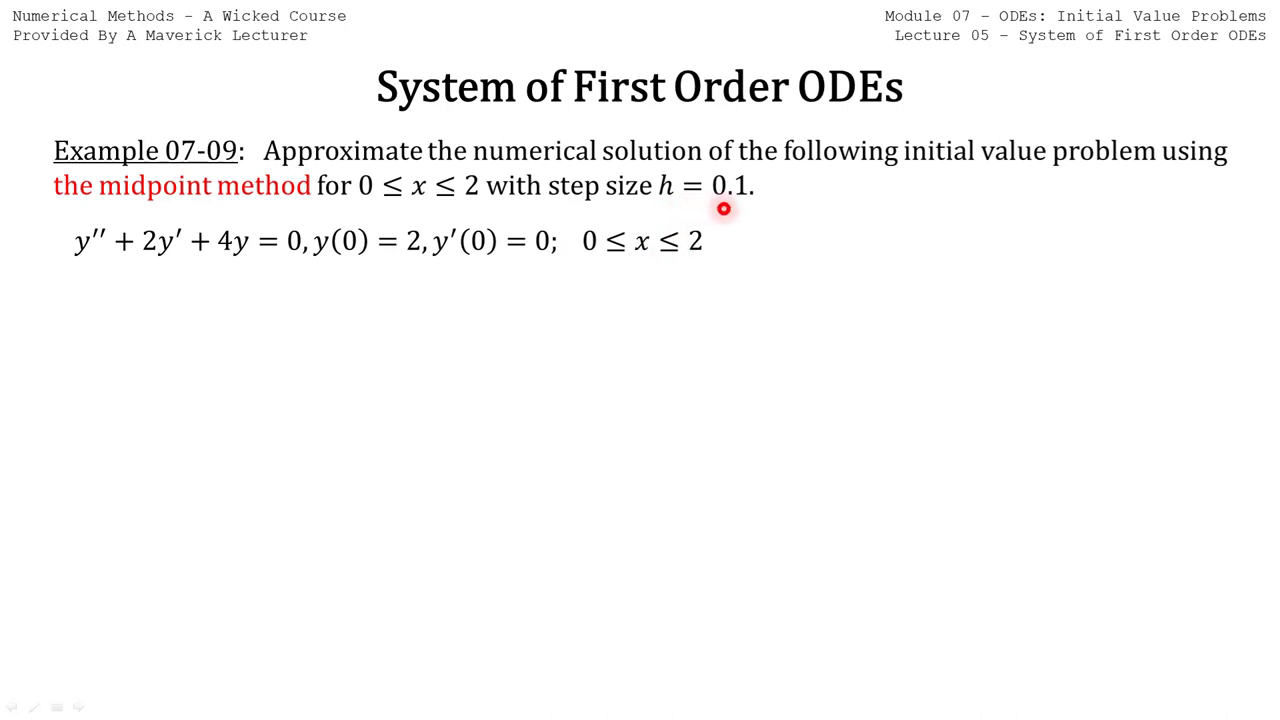
Step: Reveal the red exact solution and the first-order system y' = z = f1, z' = −4y − 2z = f2
key(Right)
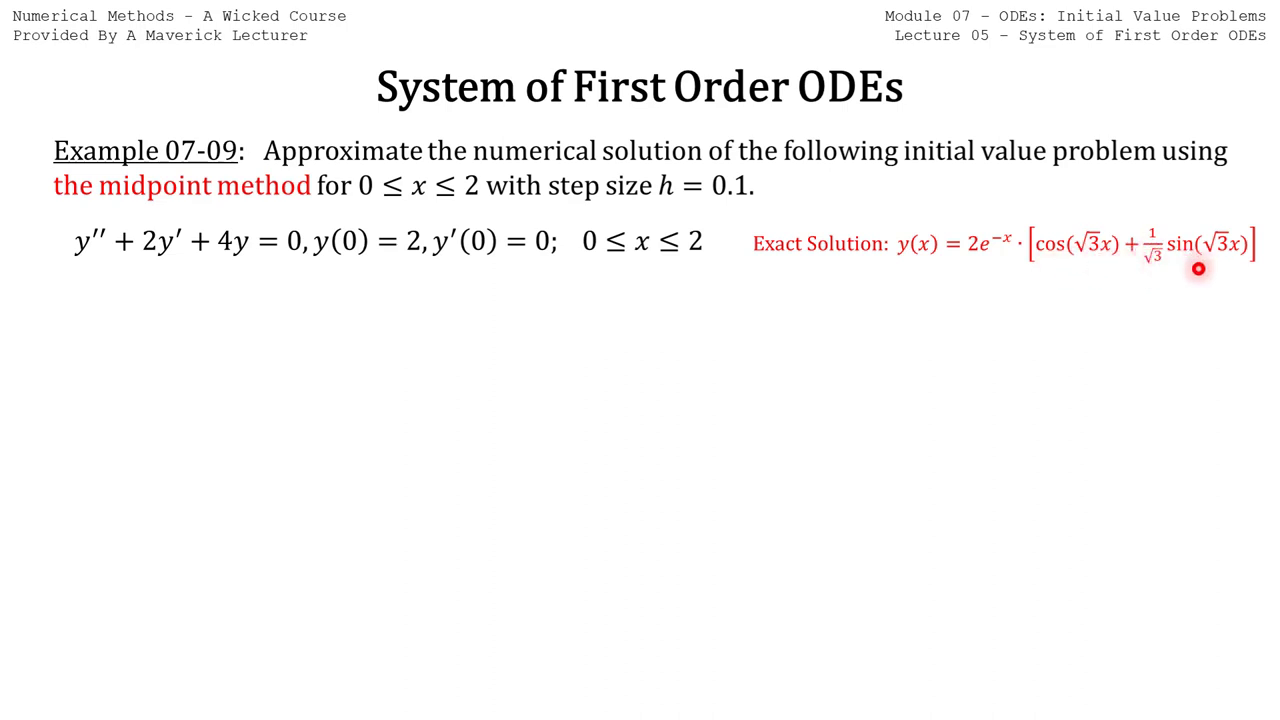
key(Right)
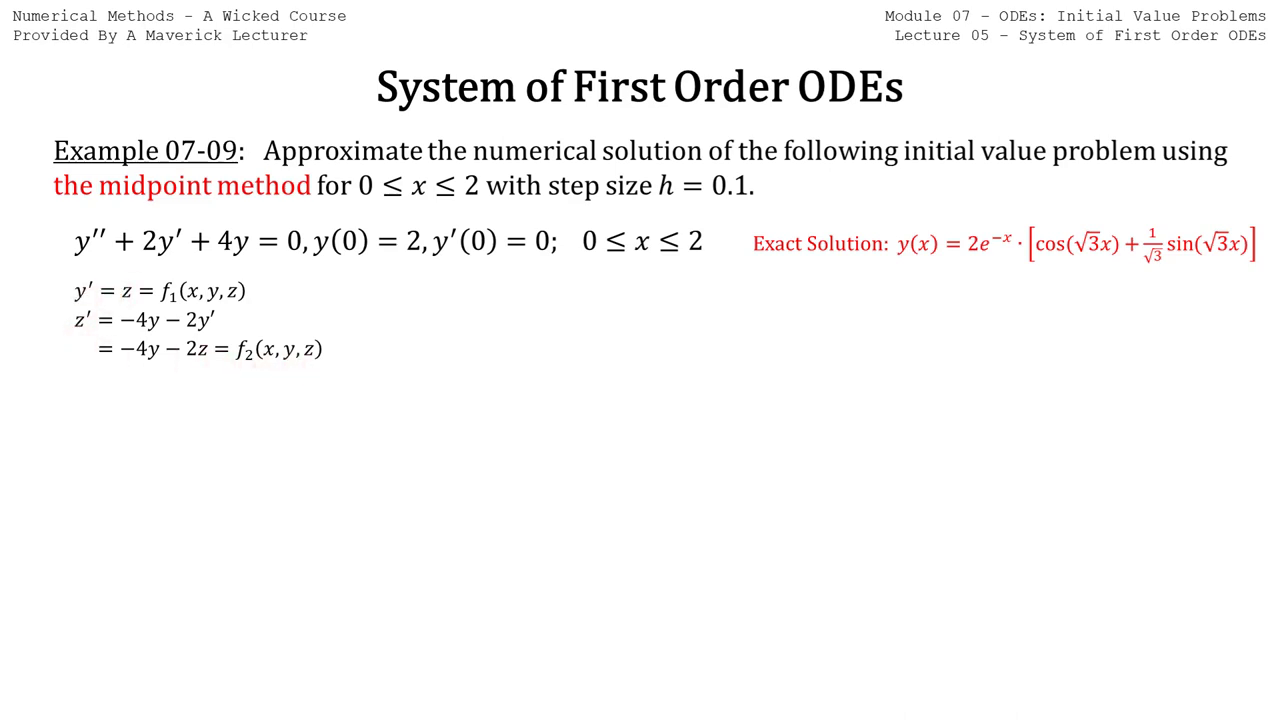
Step: Reveal y(0) = 2, z(0) = 0, interval 0 ≤ x ≤ 2, N = 20, x0, y0, z0 and the Midpoint Method heading
key(Right)
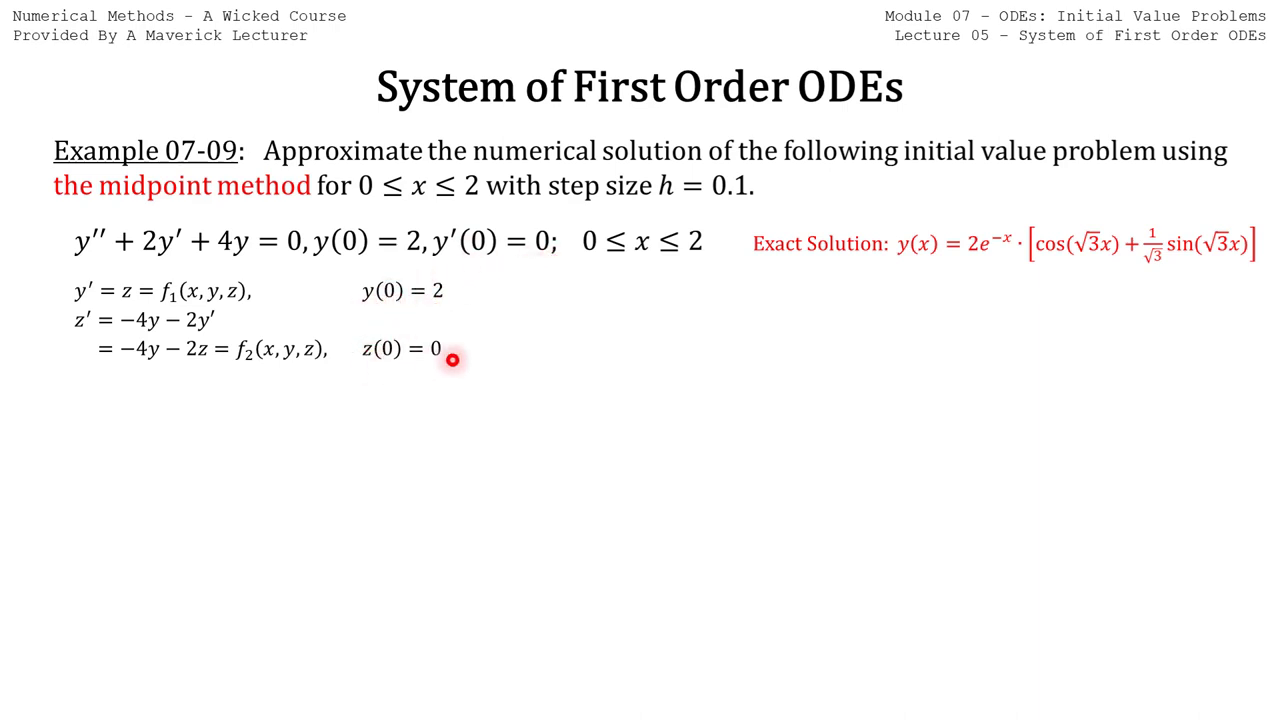
key(Right)
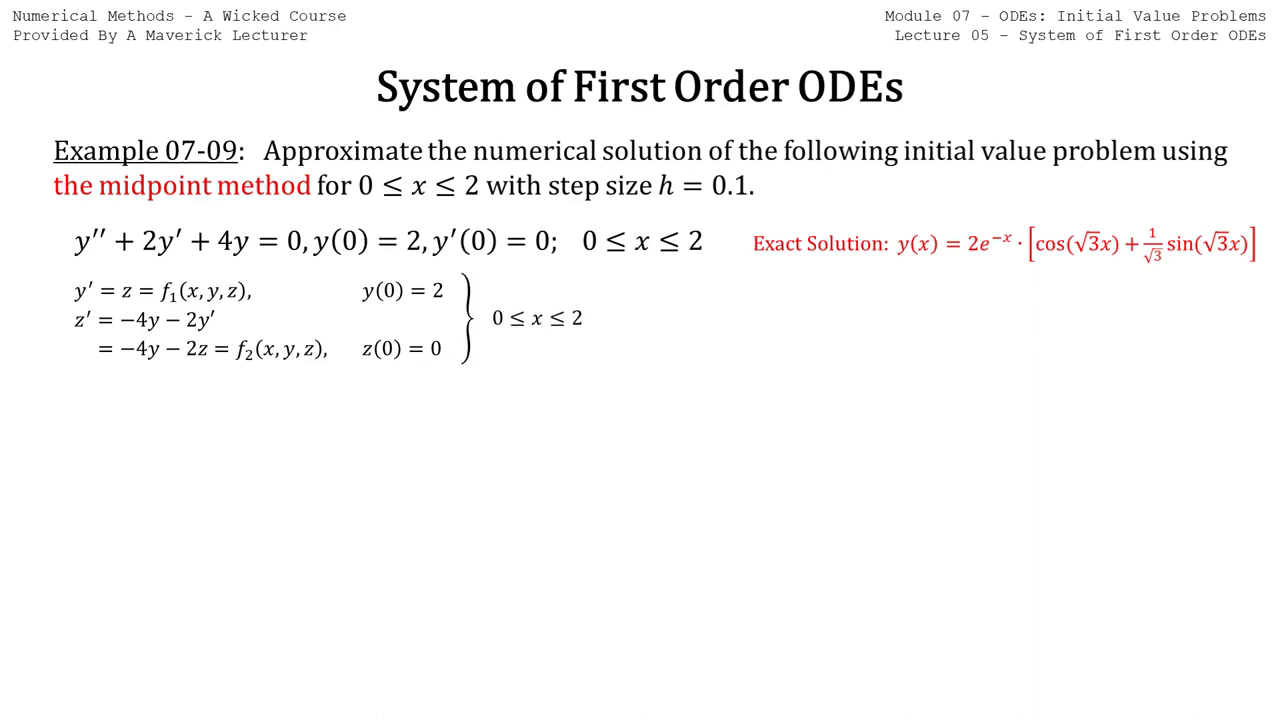
key(Right)
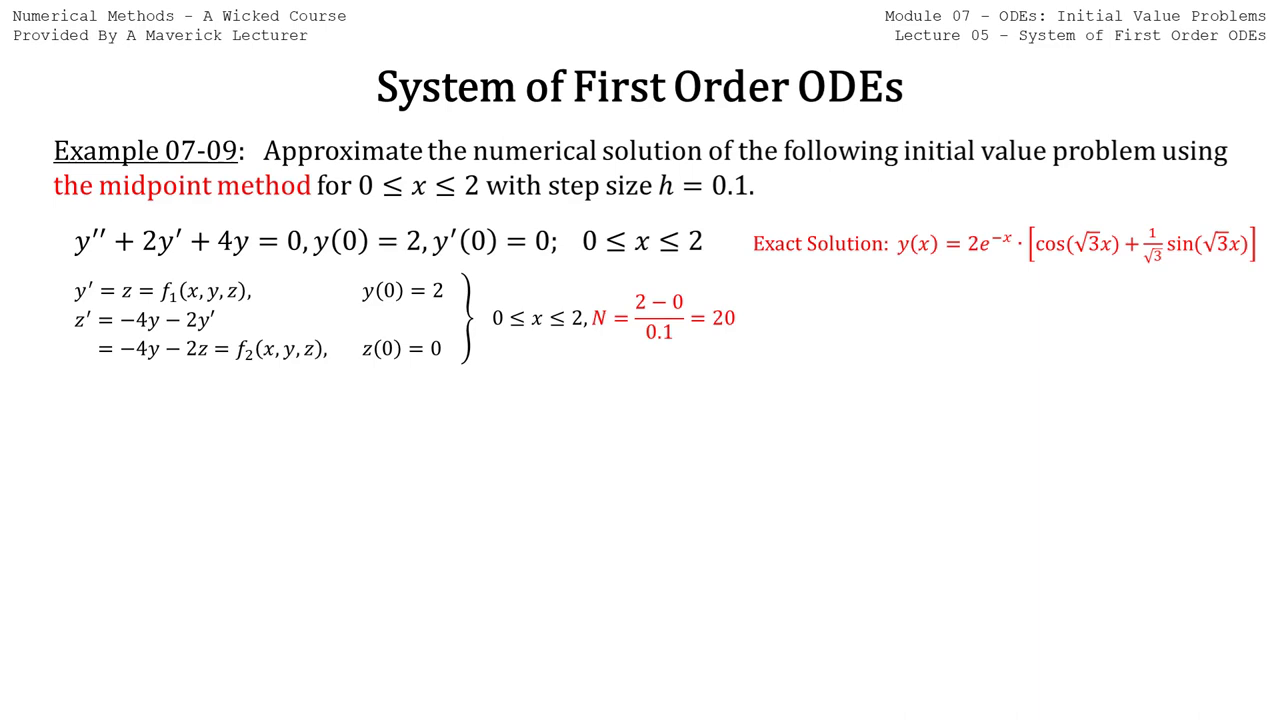
key(Right)
key(Right)
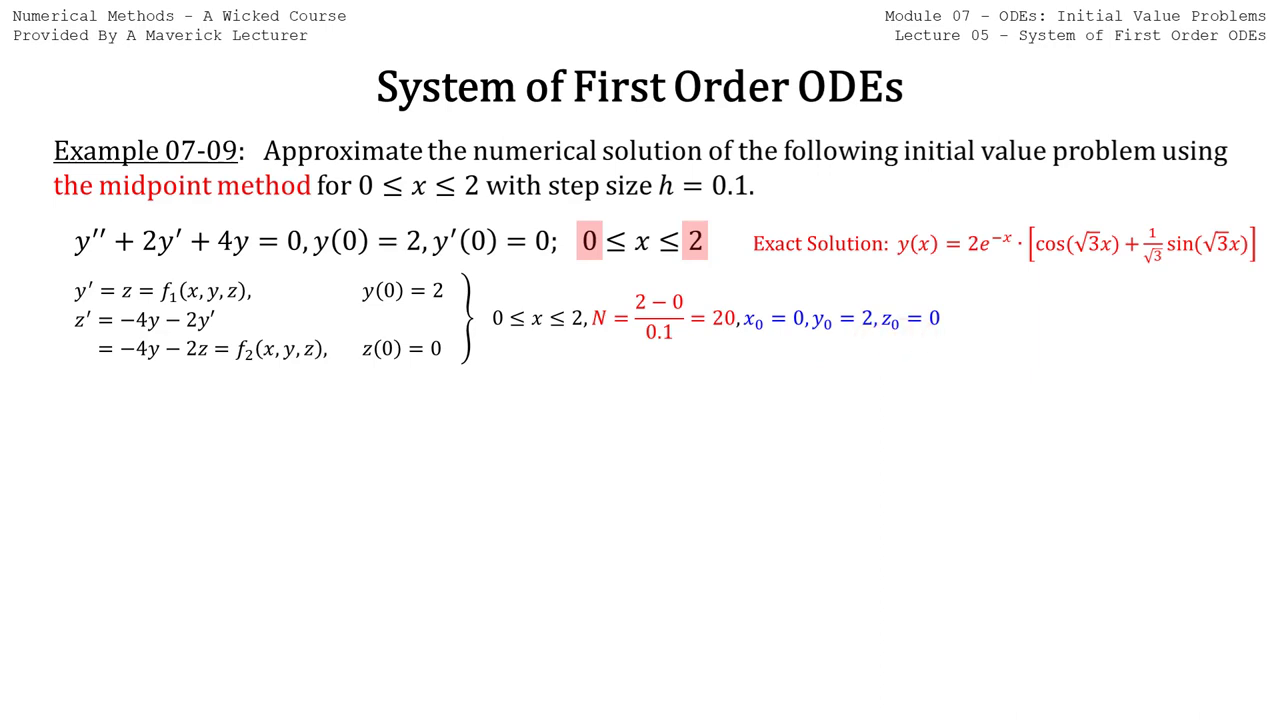
key(Right)
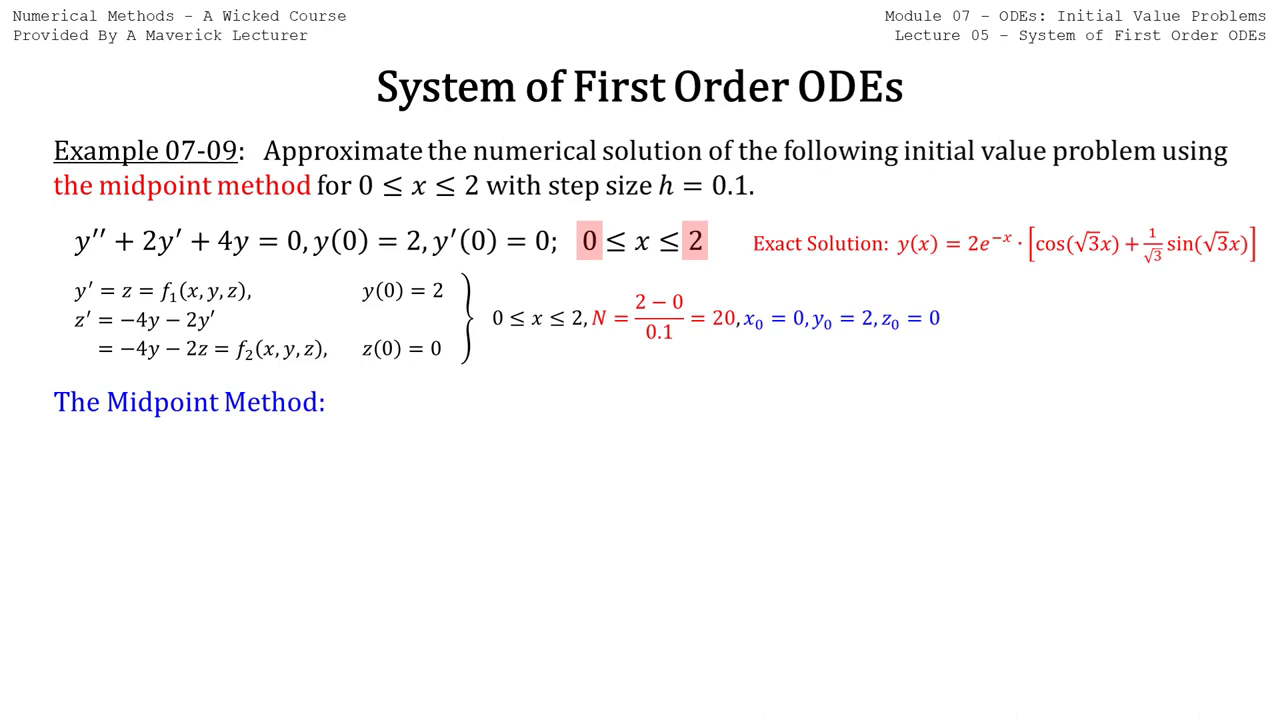
Step: Display the k1,1–k2,2 midpoint formulas, the y and z update rules, and k1,1 = z0 = 0 for i = 0
key(Right)
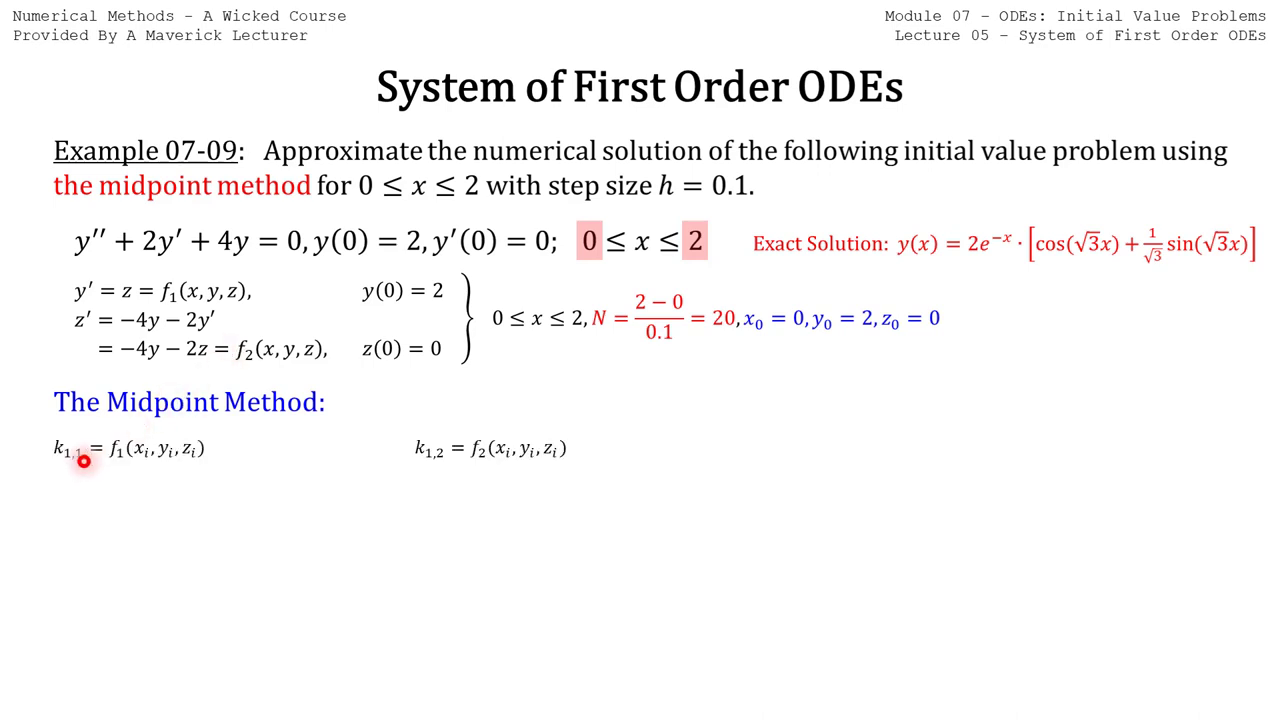
key(Right)
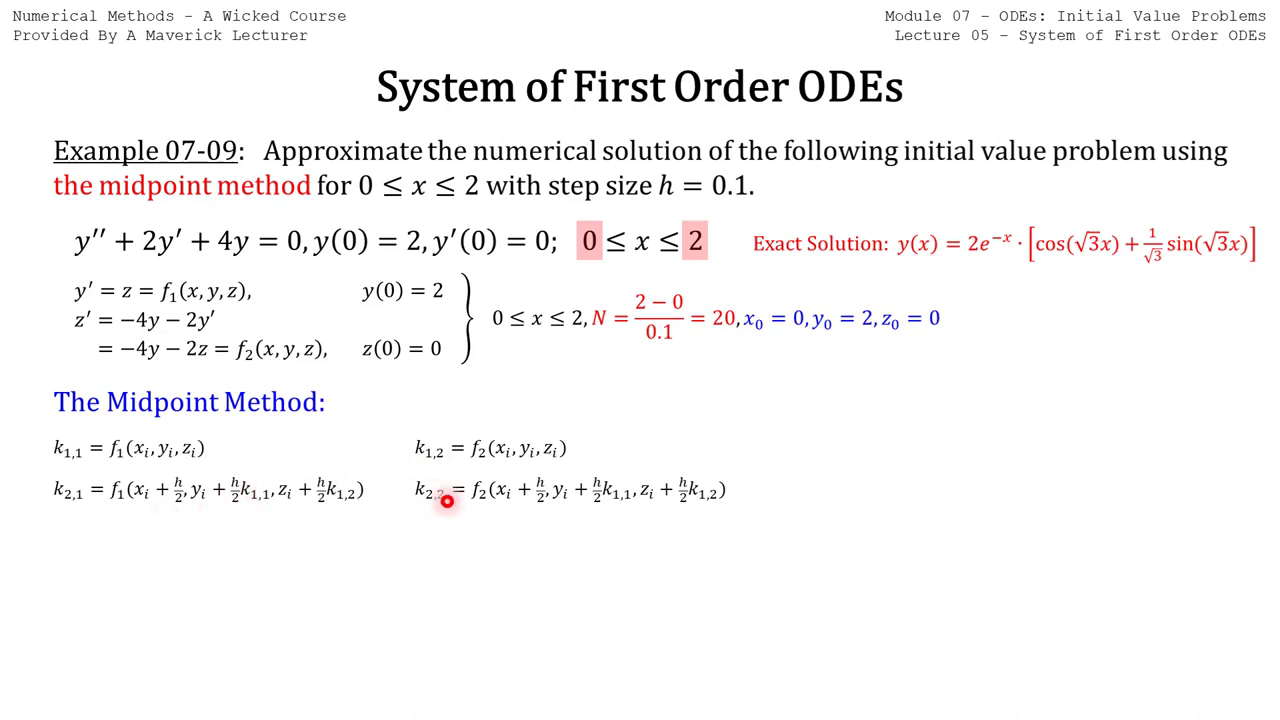
key(Right)
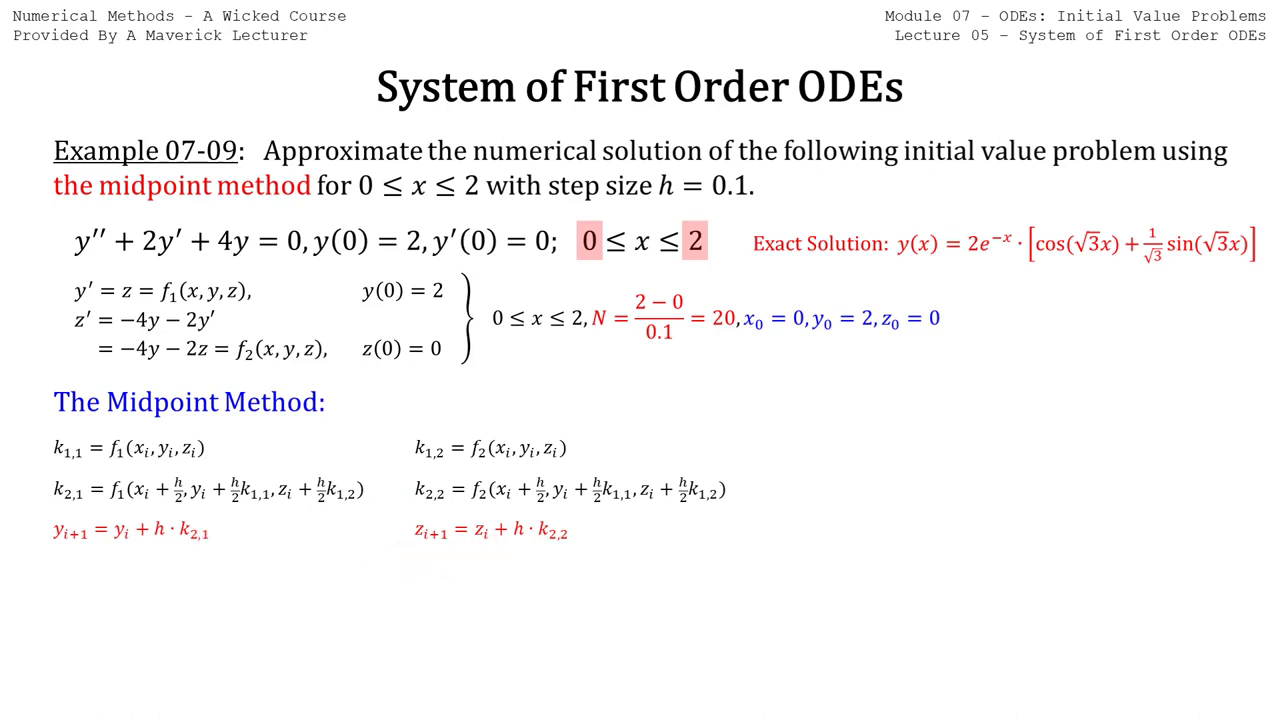
key(Right)
key(Right)
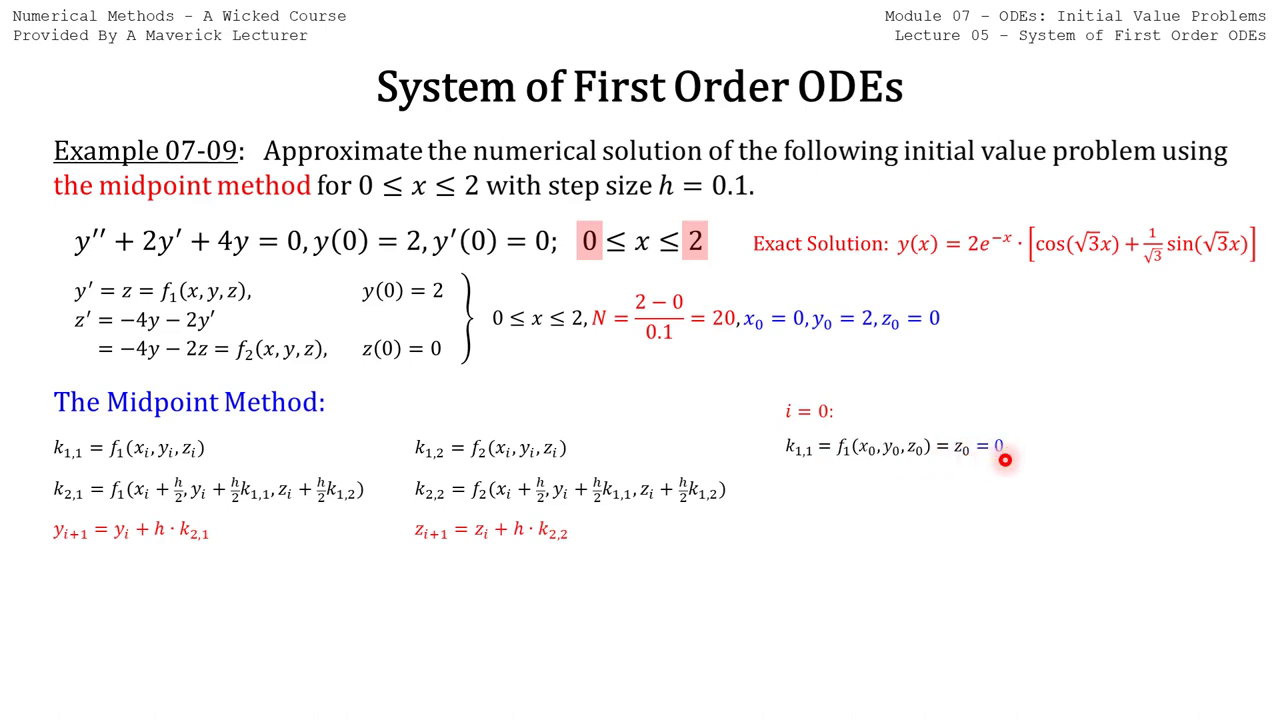
Step: Step through i = 0 showing k1,2 = −8, k2,1 = −0.4 and the k2,2 expression
key(Right)
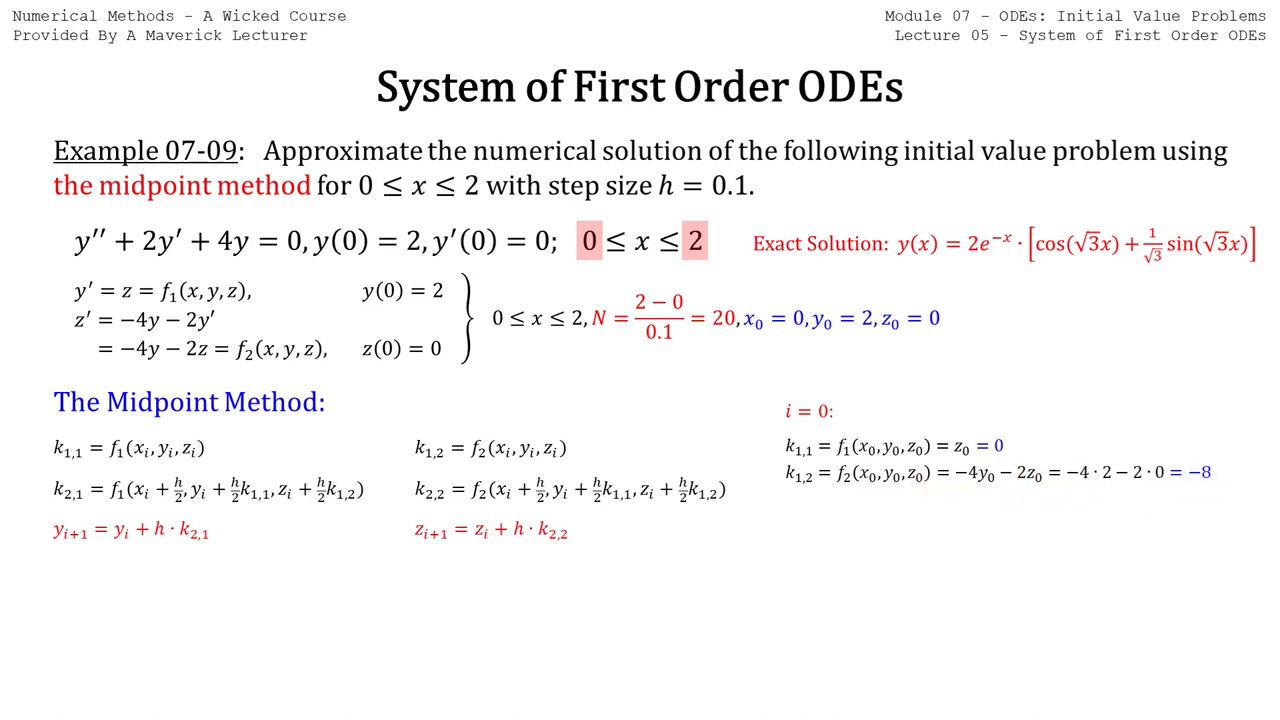
key(Right)
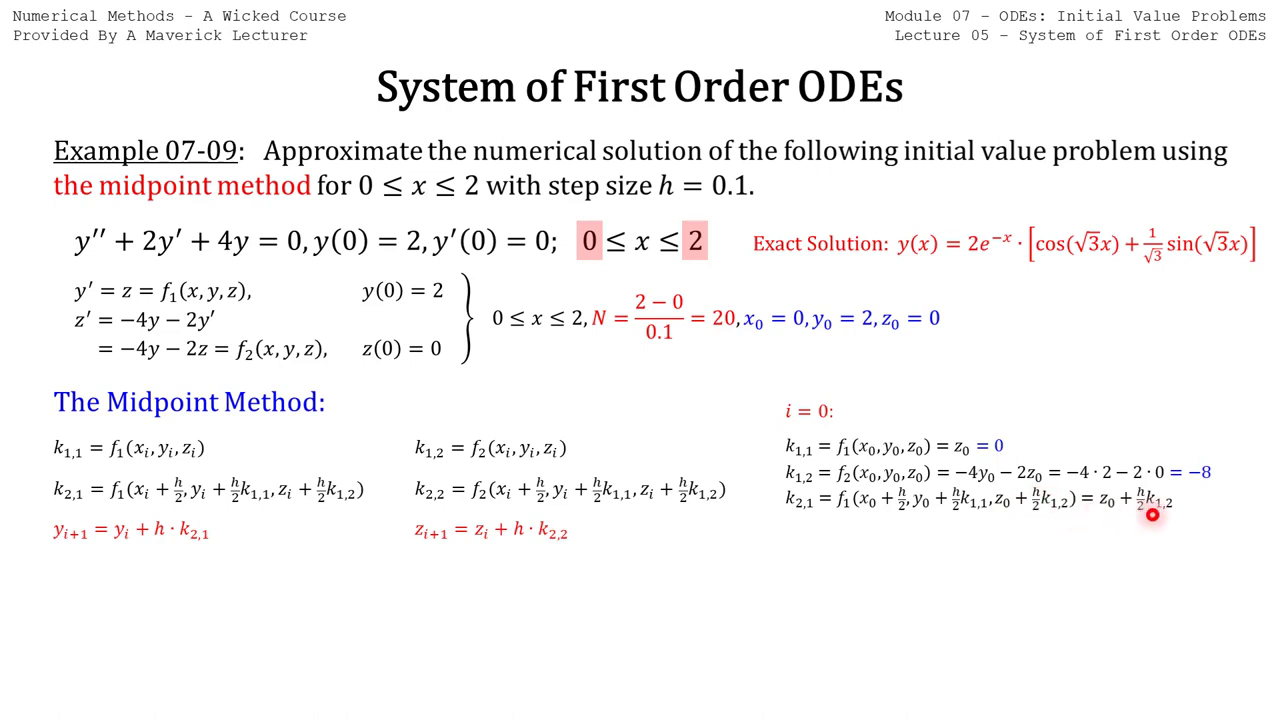
key(Right)
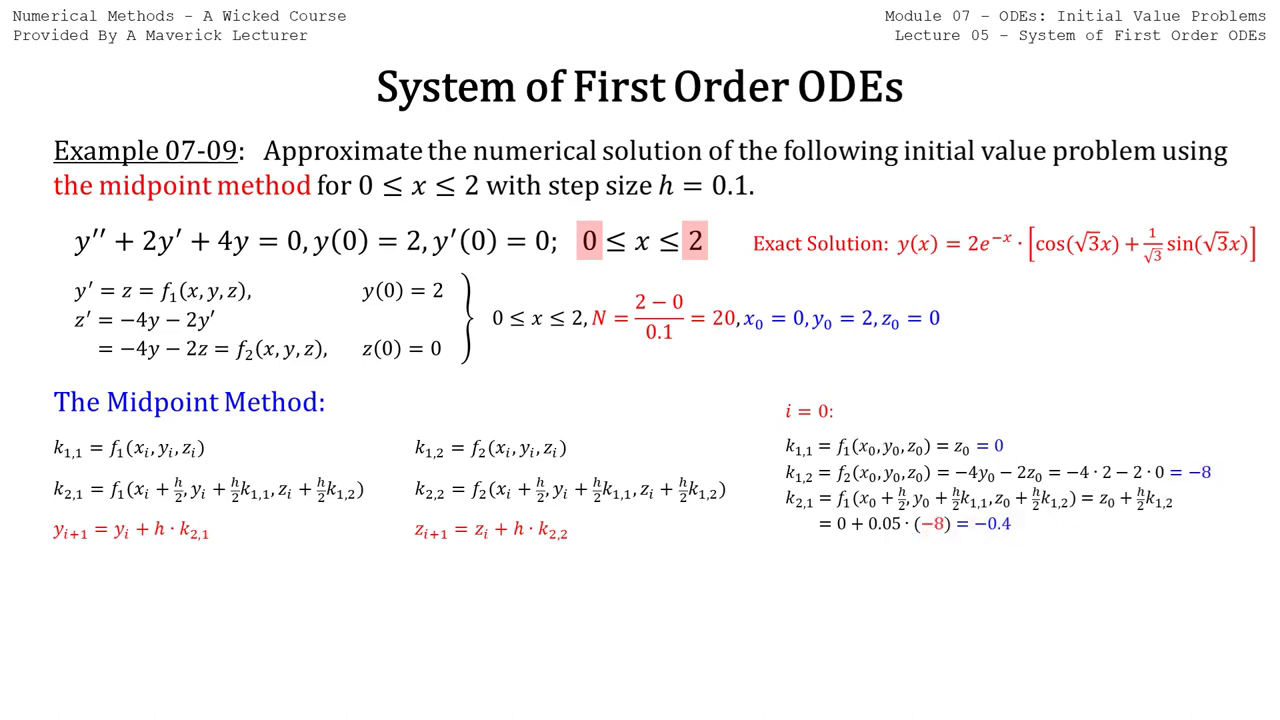
key(Right)
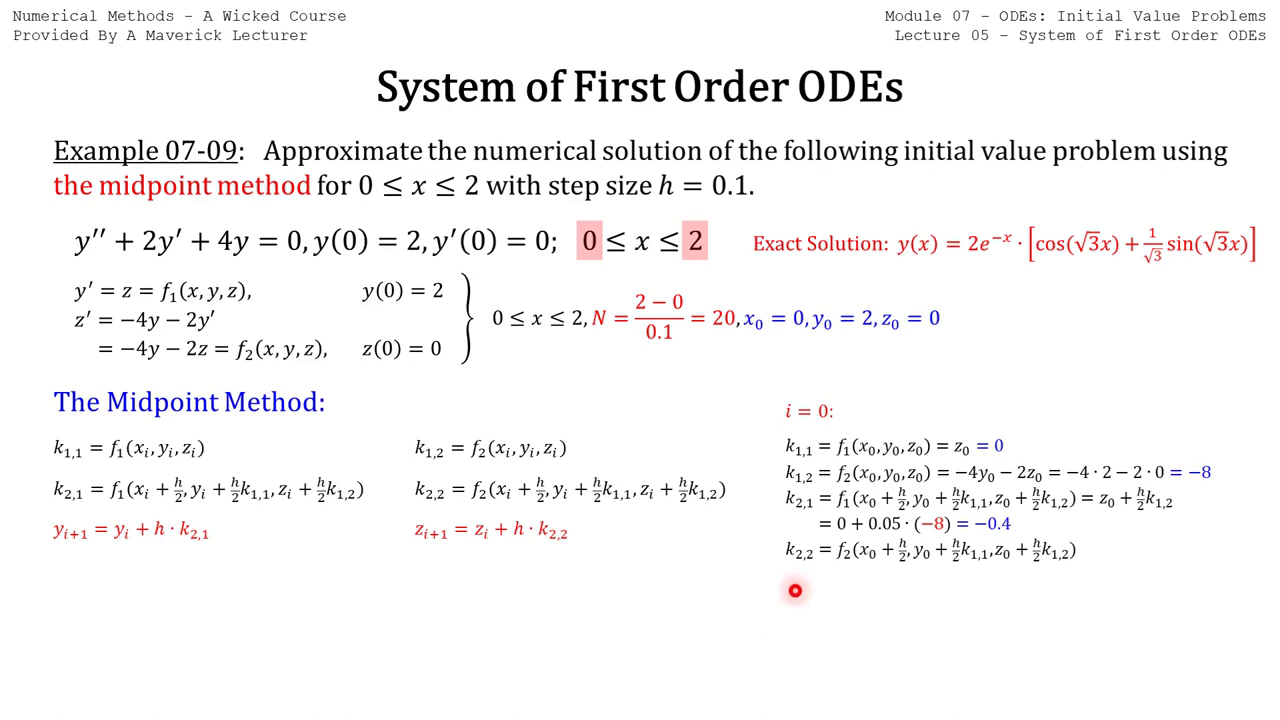
Step: Show k2,2 expanded in terms of y0, z0 and the earlier slopes
key(Right)
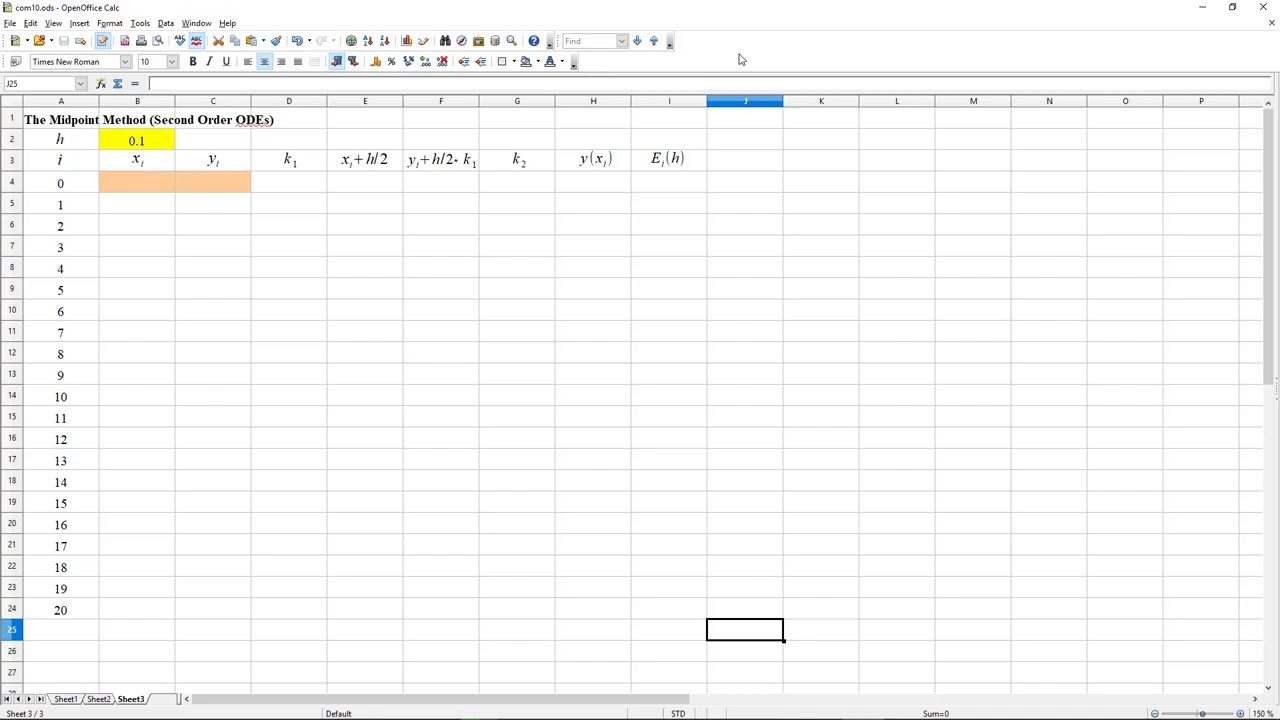
Step: Insert an empty column D before the k1 column
click(157, 141)
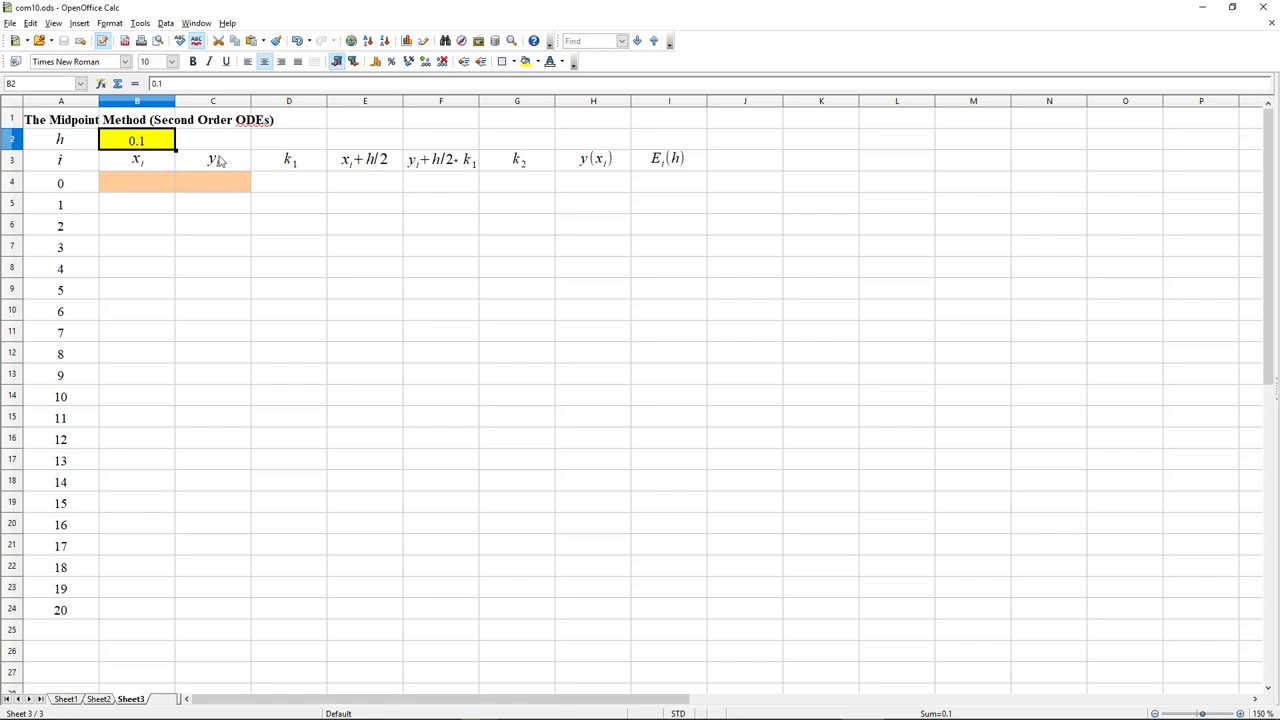
click(285, 104)
right_click(285, 108)
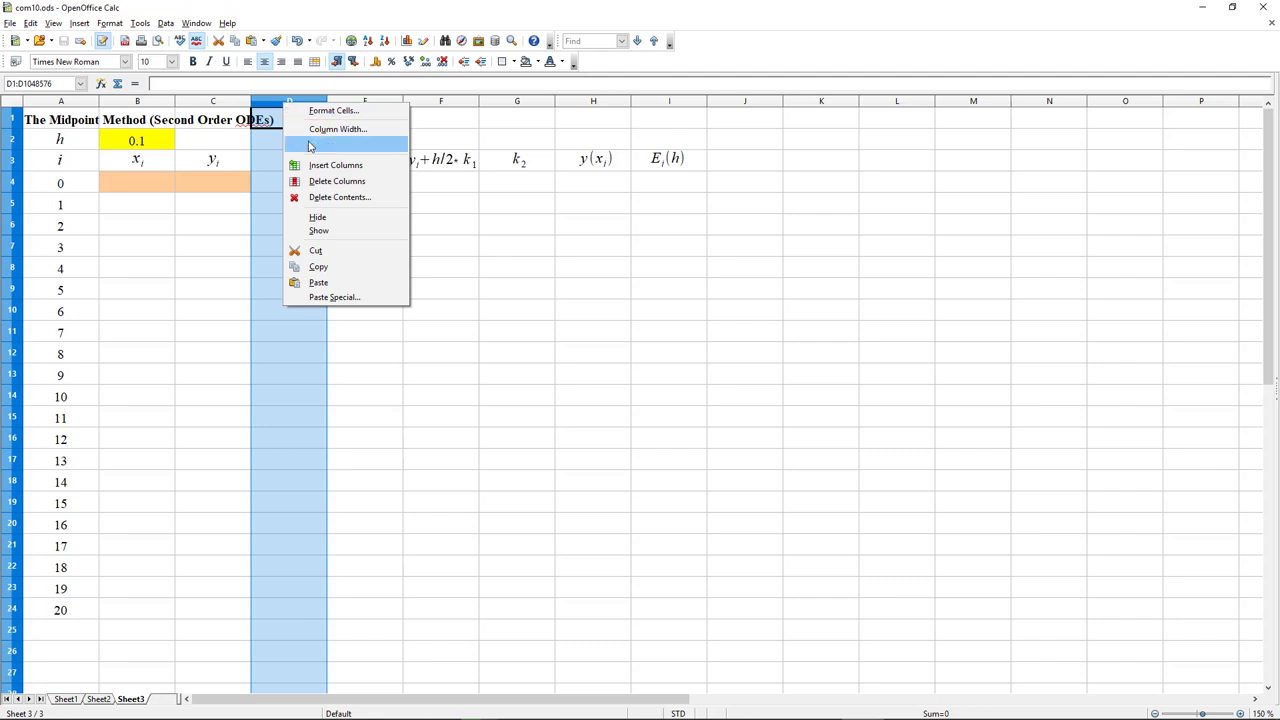
key(Escape)
click(286, 165)
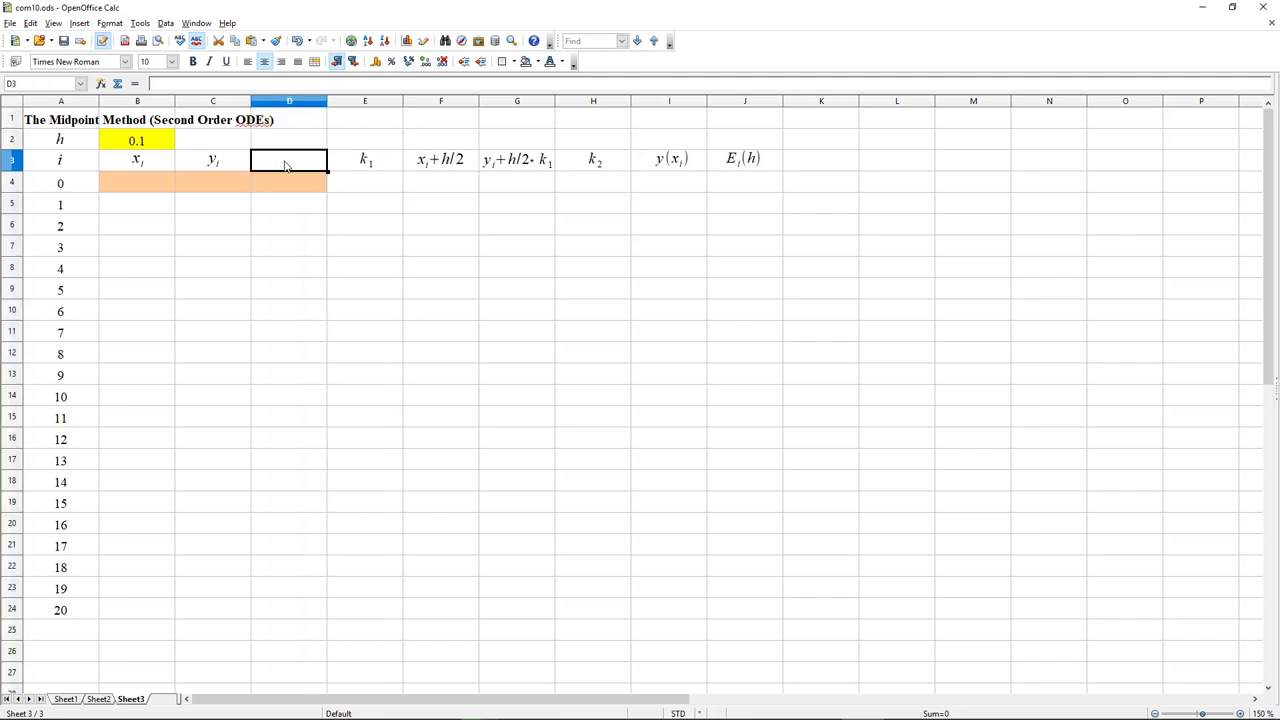
Step: Copy the y_i heading object into D3 and change it to z_i
click(213, 160)
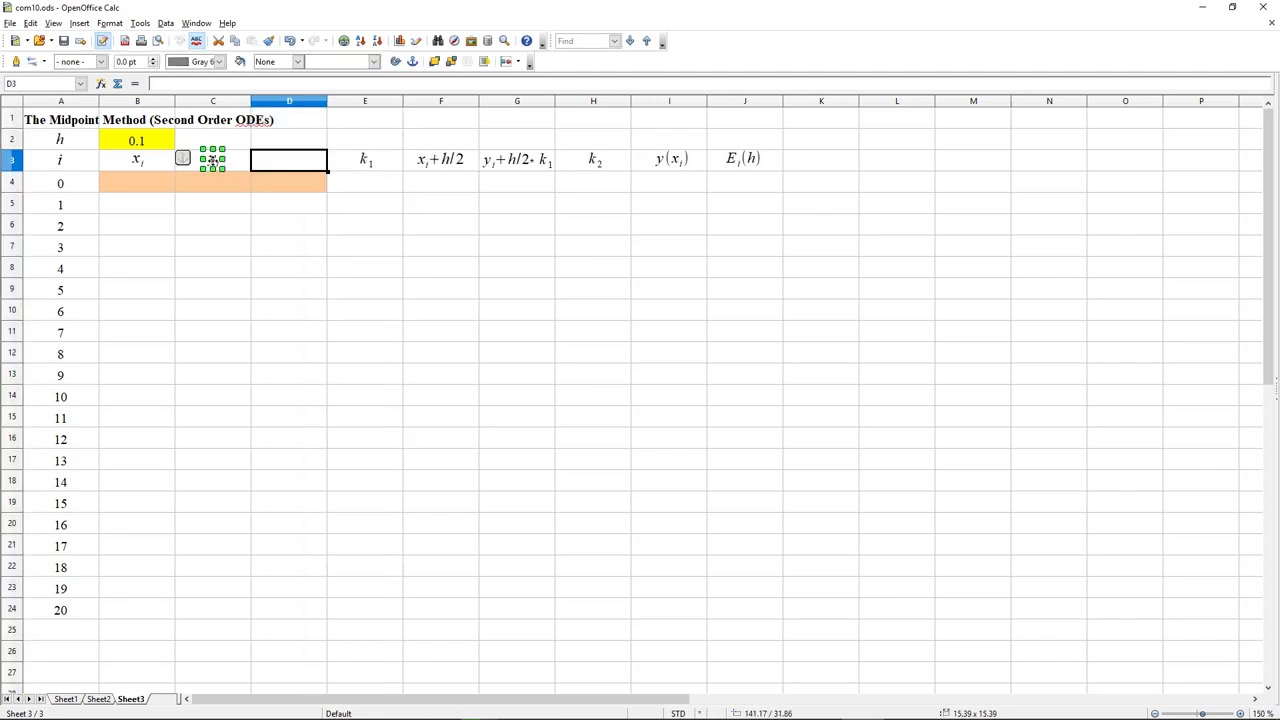
drag(212, 160, 285, 160)
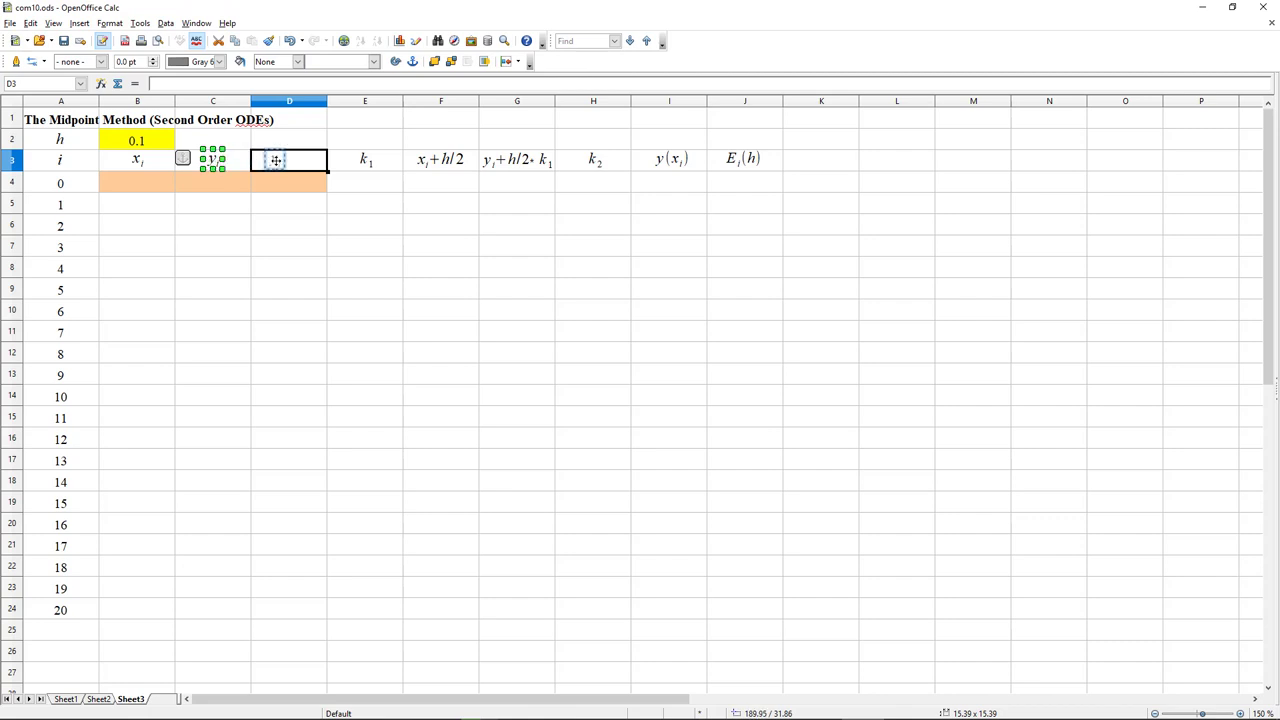
right_click(285, 160)
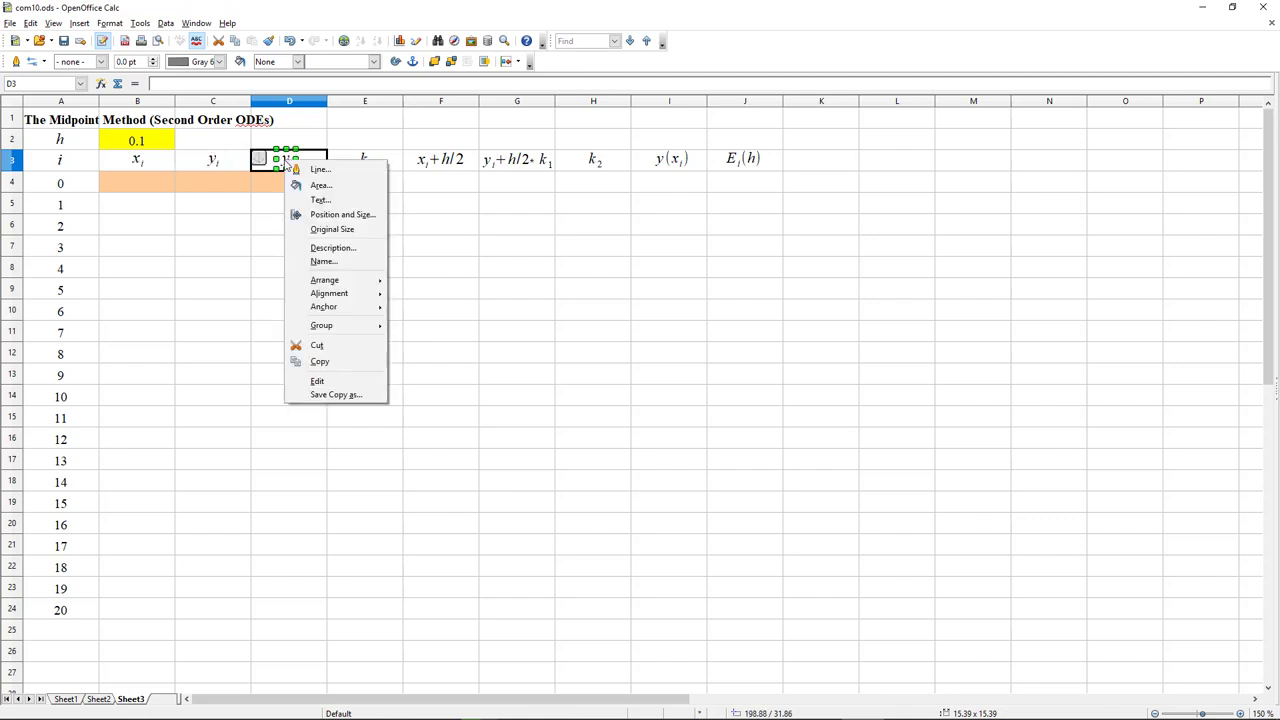
click(310, 382)
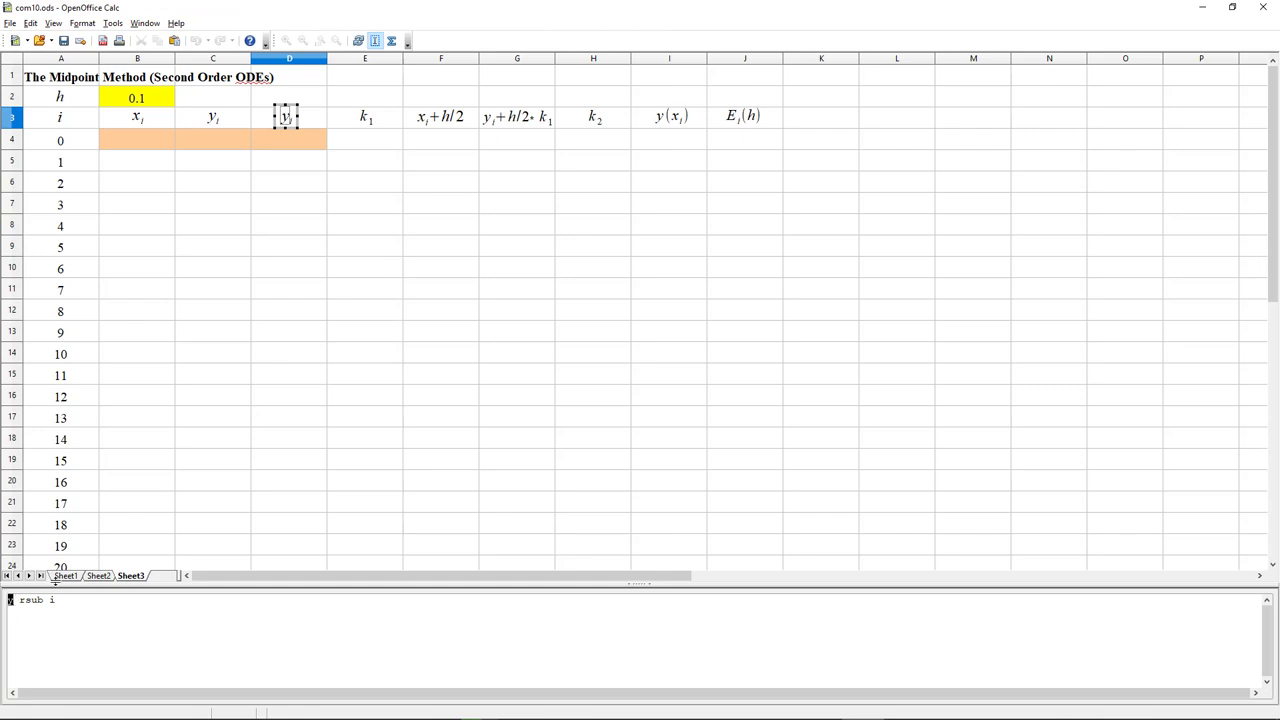
text(z)
click(314, 212)
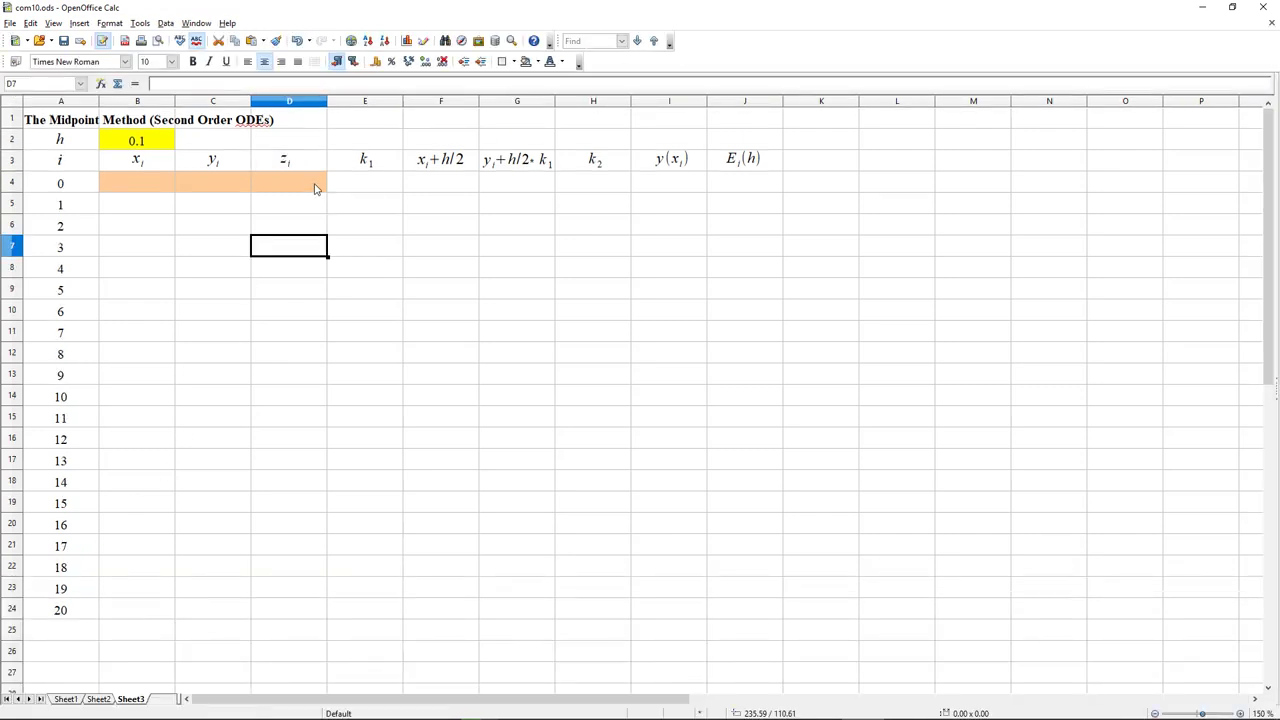
click(285, 160)
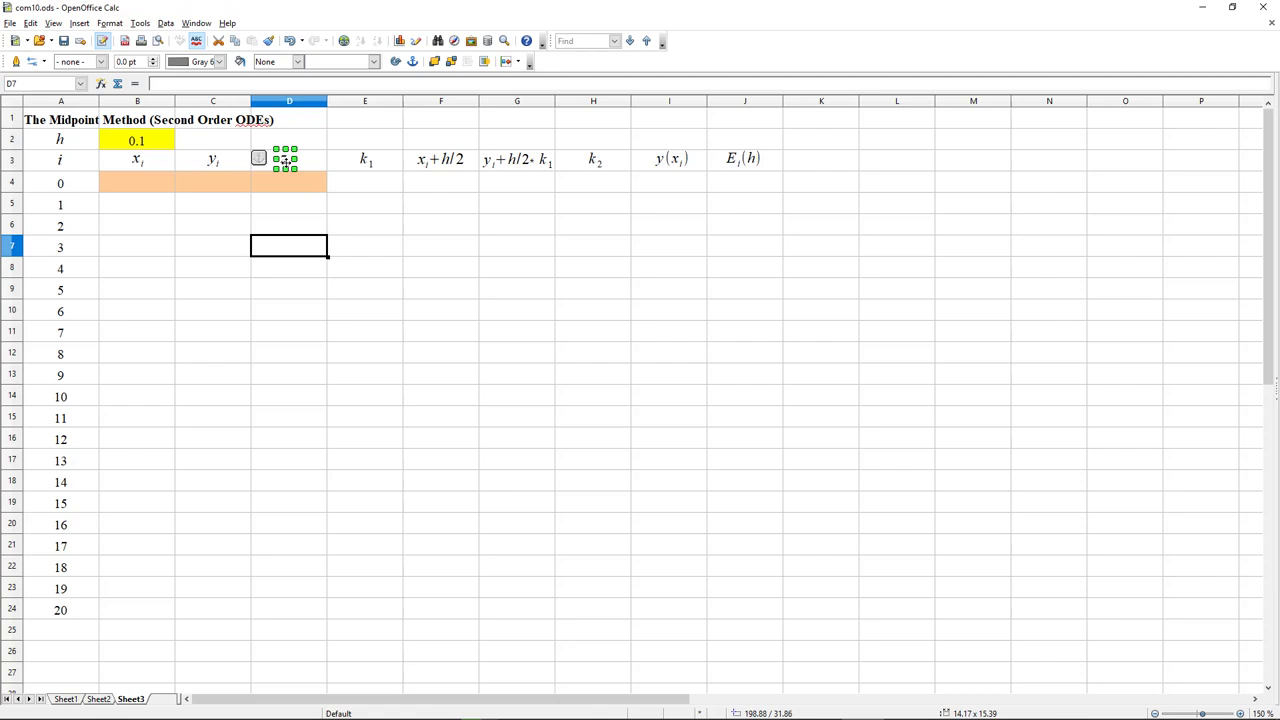
drag(285, 160, 289, 161)
Step: Relabel the E3 heading from k1 to k1,1
click(368, 163)
right_click(368, 163)
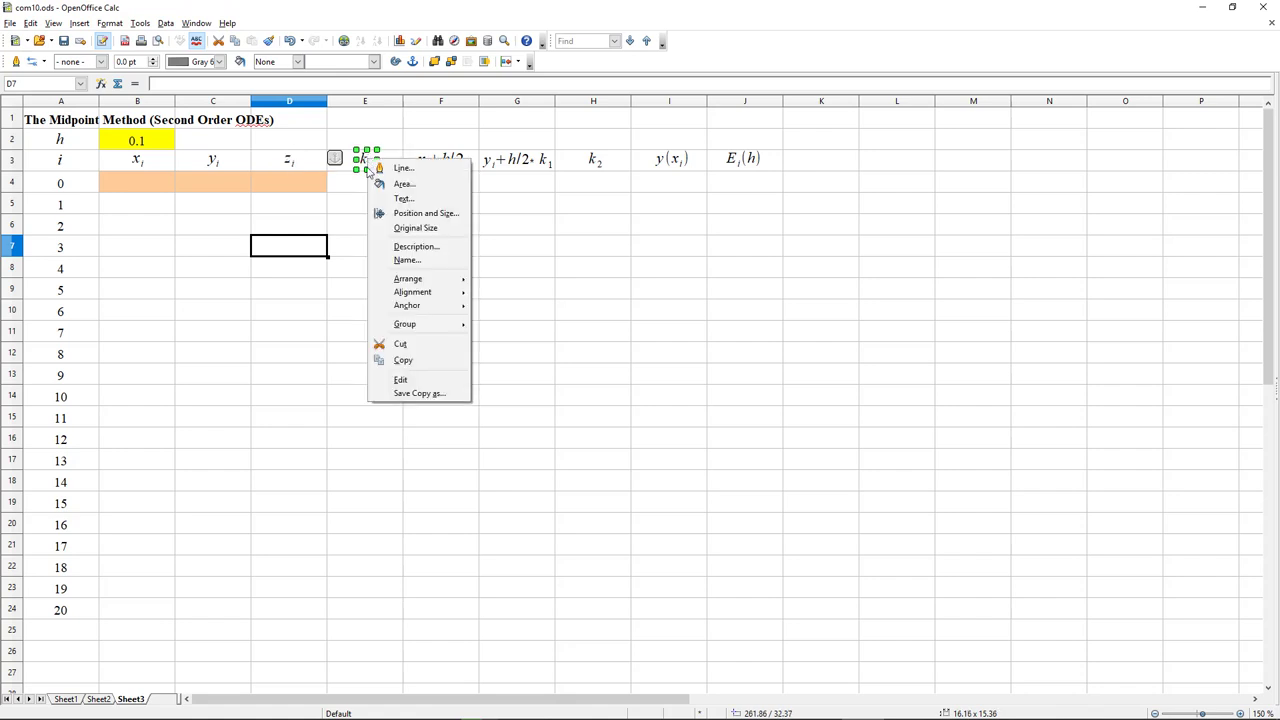
click(405, 382)
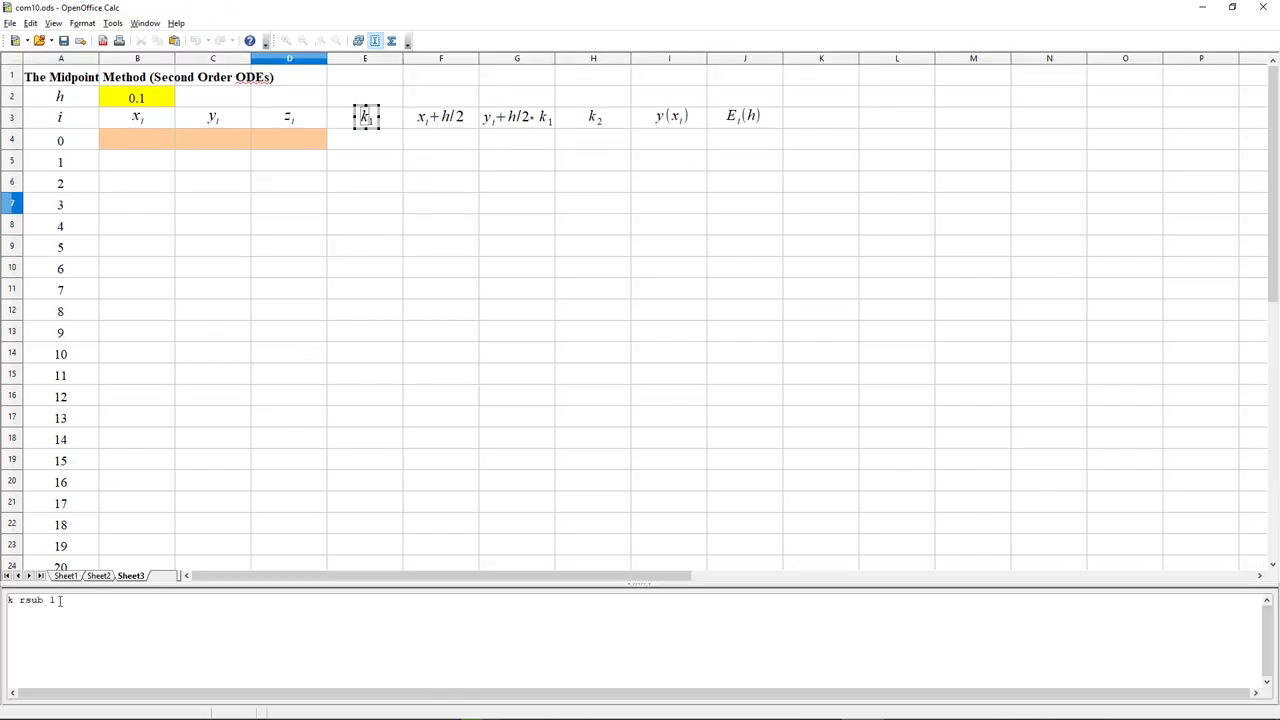
click(60, 601)
click(371, 144)
click(369, 160)
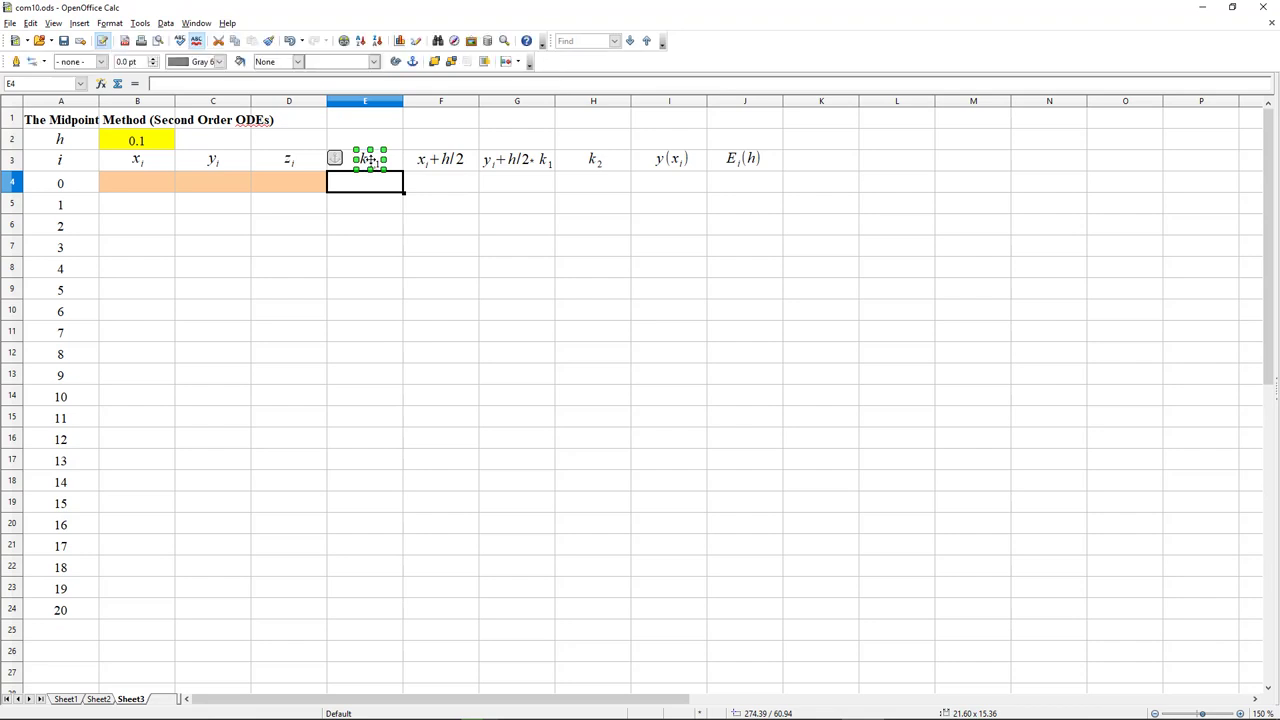
Step: Insert column F and copy the k1,1 header there, edited to k1,2
right_click(430, 104)
click(467, 165)
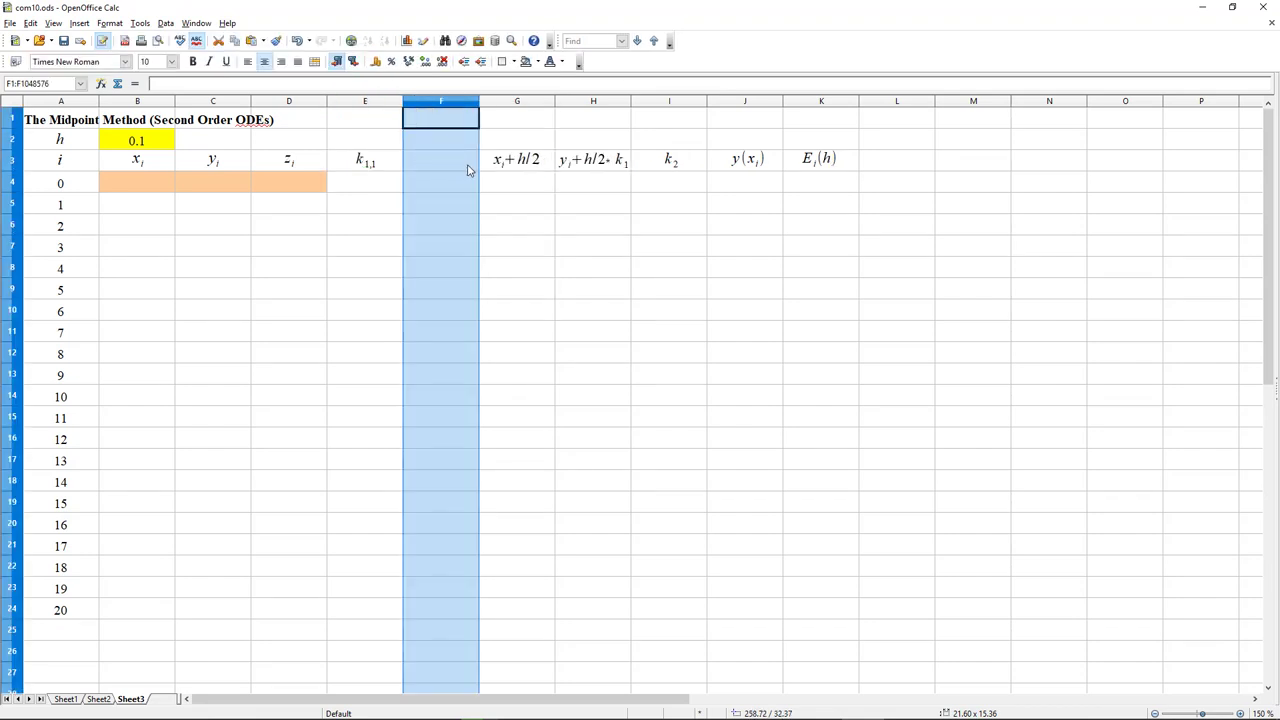
click(396, 164)
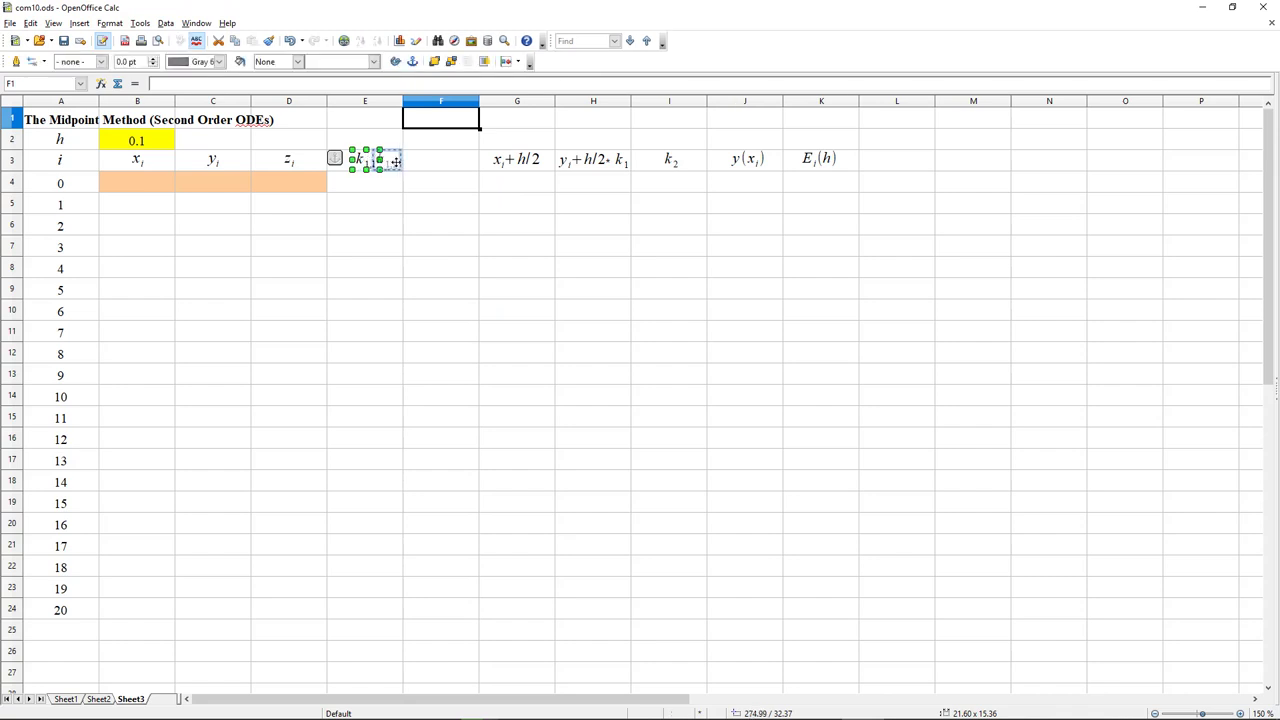
drag(396, 162, 440, 161)
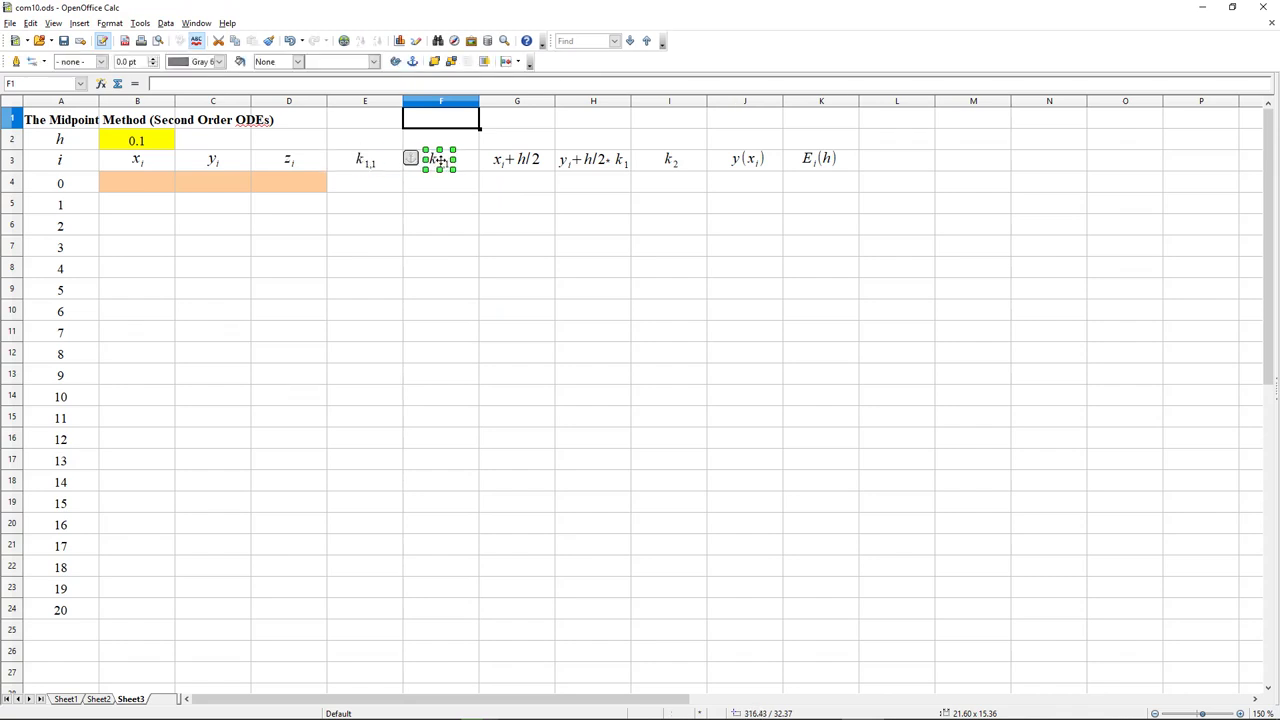
right_click(440, 161)
click(494, 379)
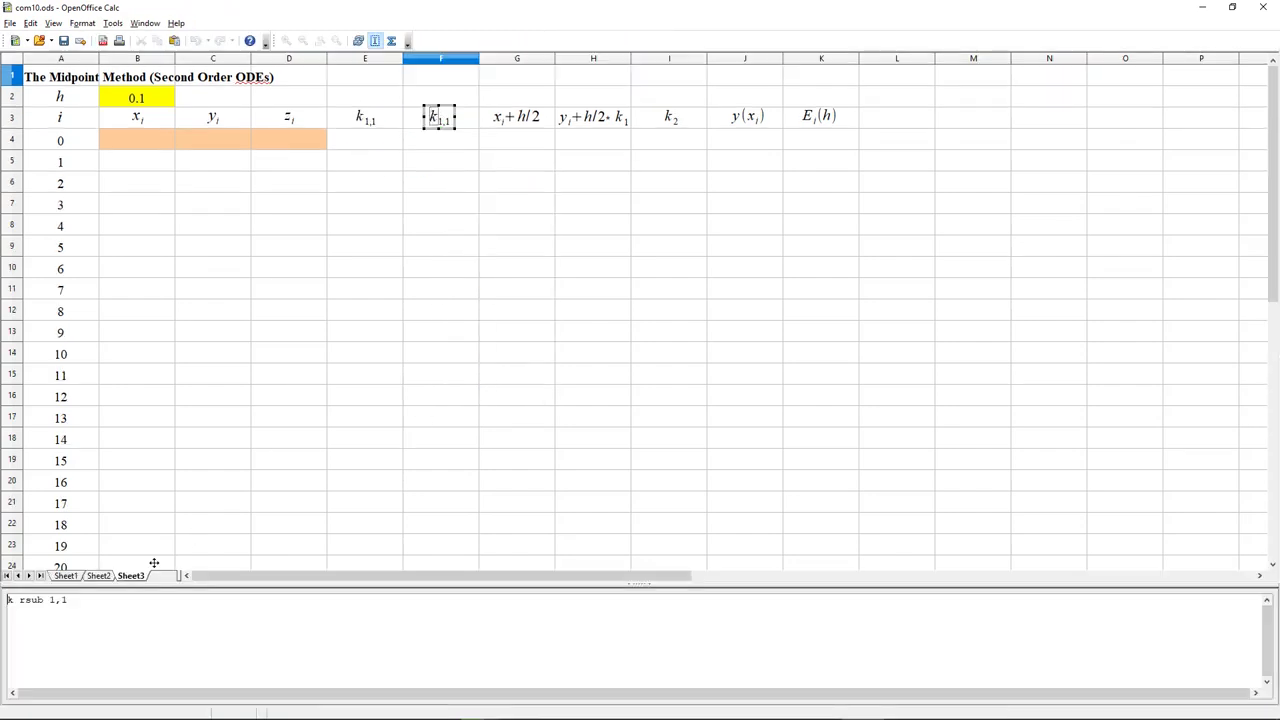
click(119, 599)
text(2)
click(491, 270)
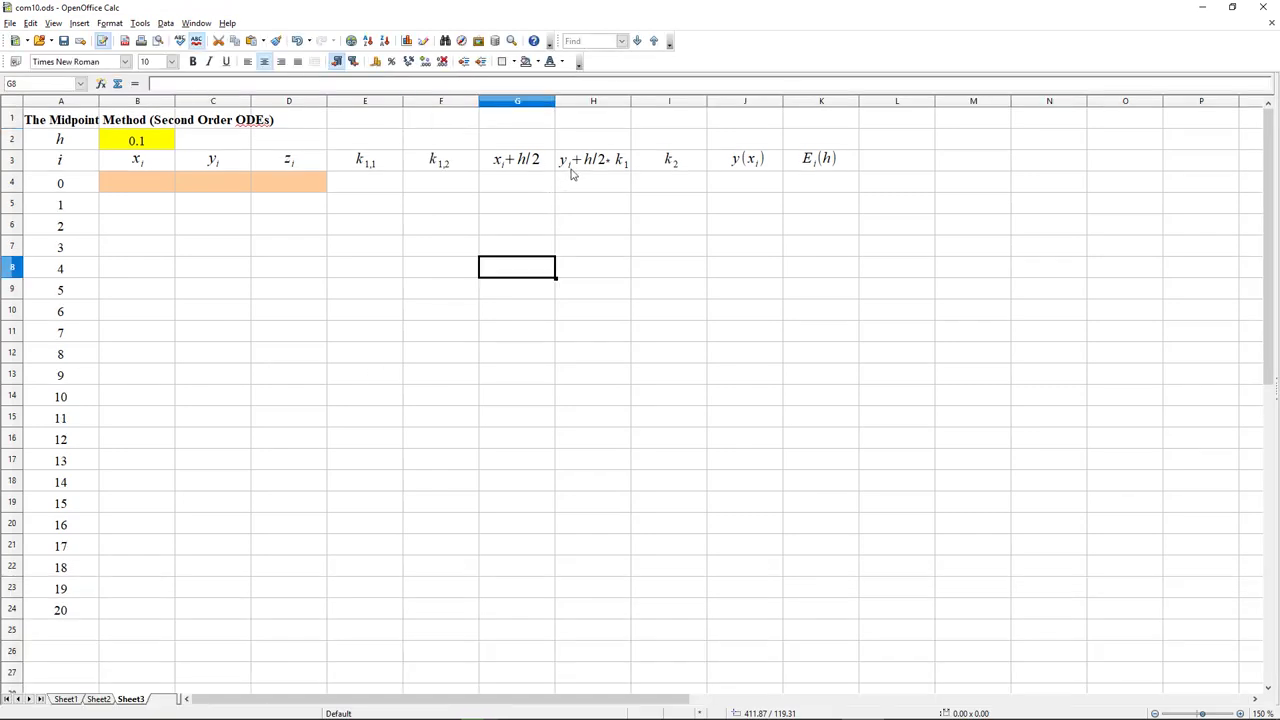
Step: Insert a blank column at I and relabel the k2 header as k2,1
click(658, 104)
right_click(658, 108)
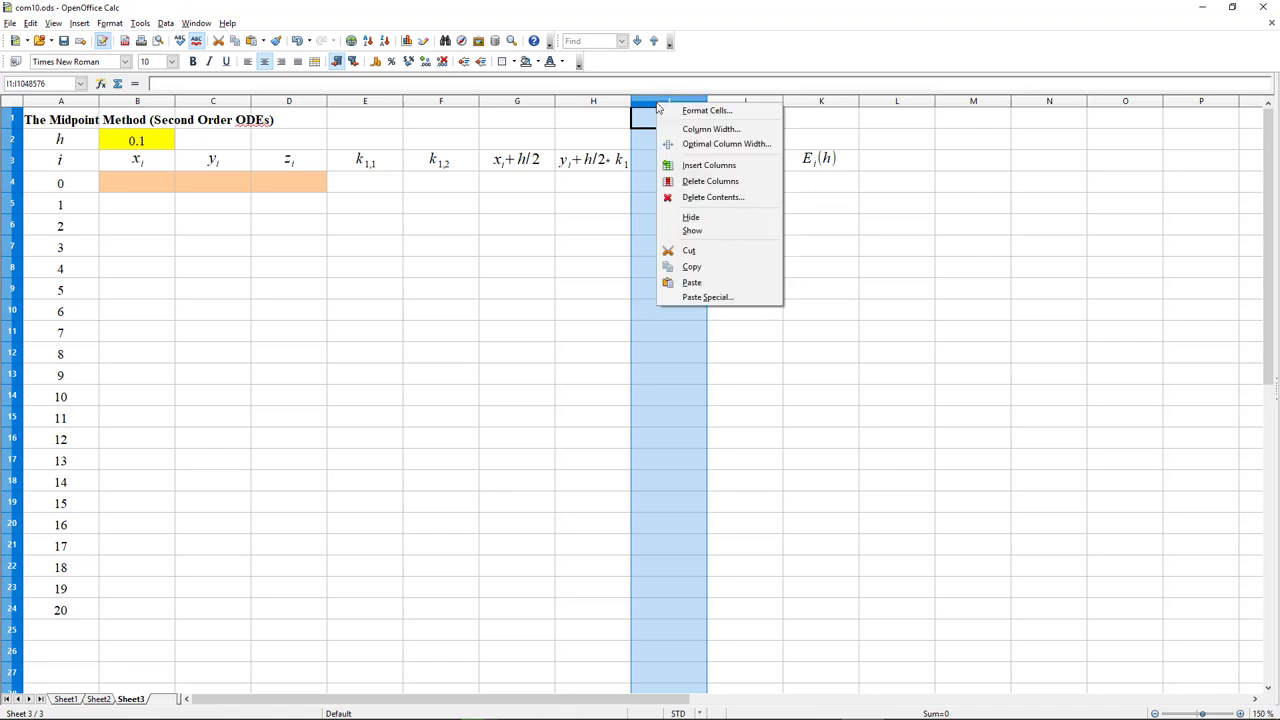
click(728, 163)
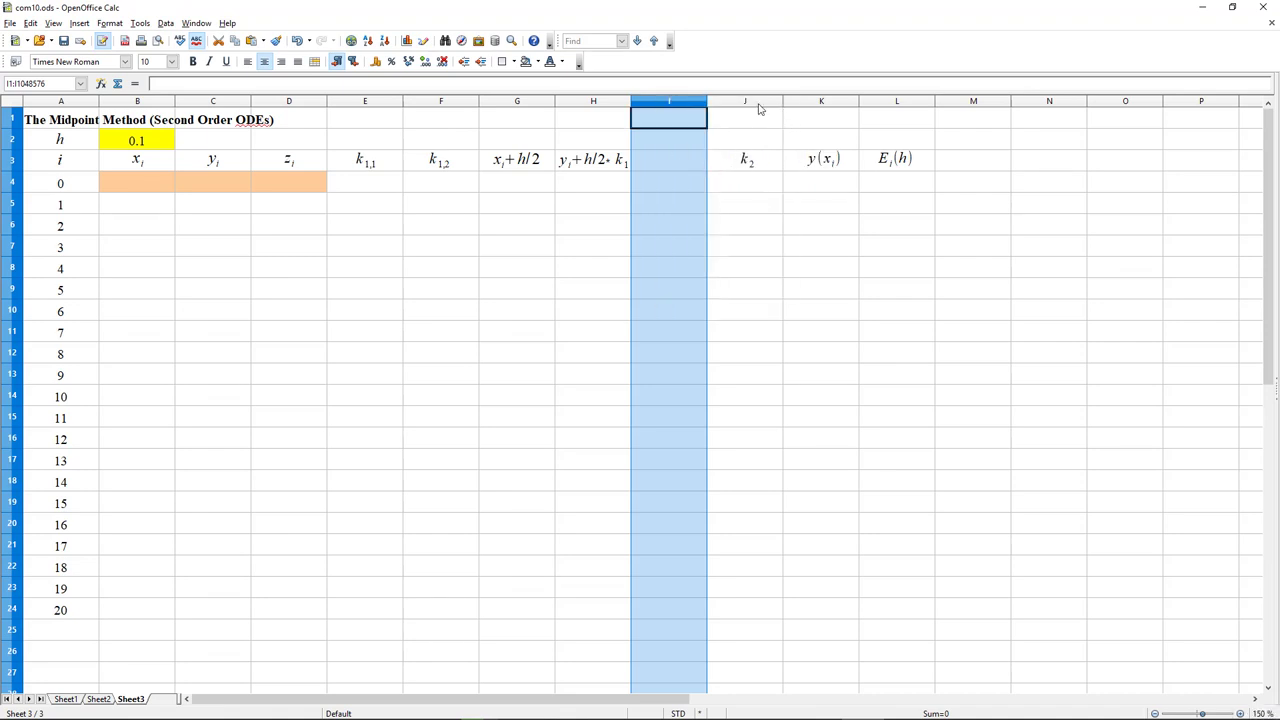
click(745, 158)
right_click(744, 160)
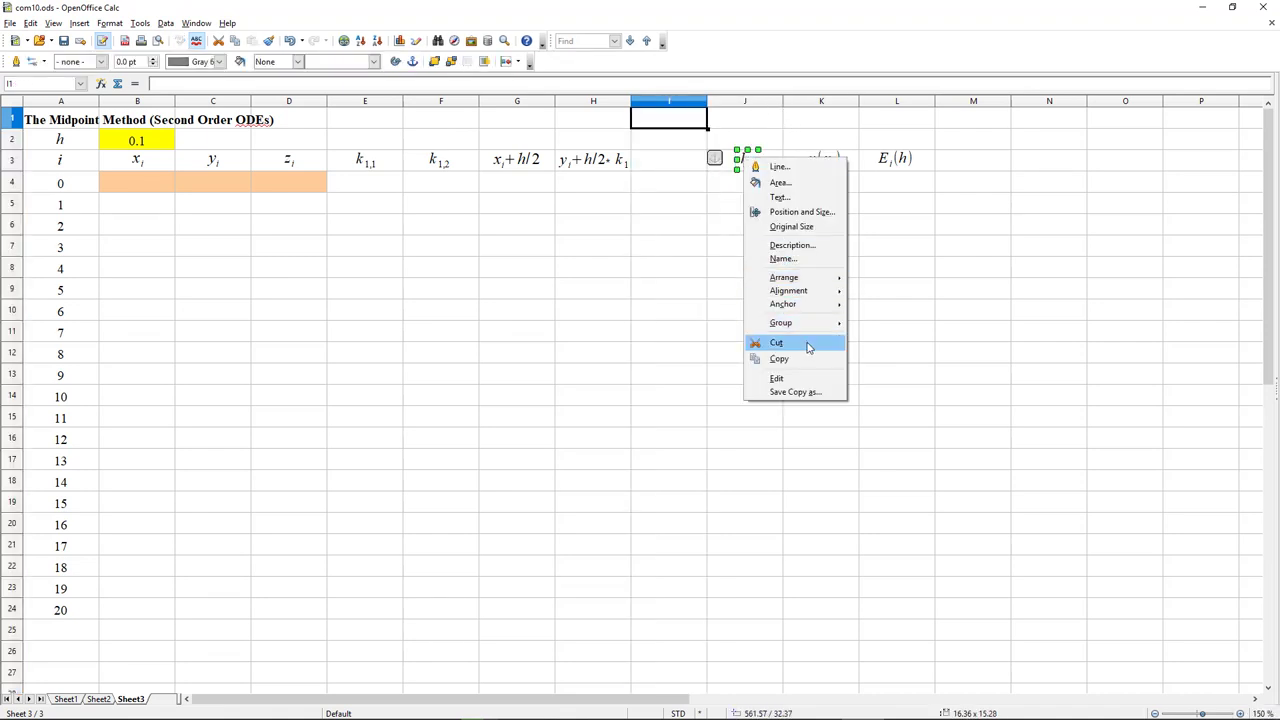
click(776, 378)
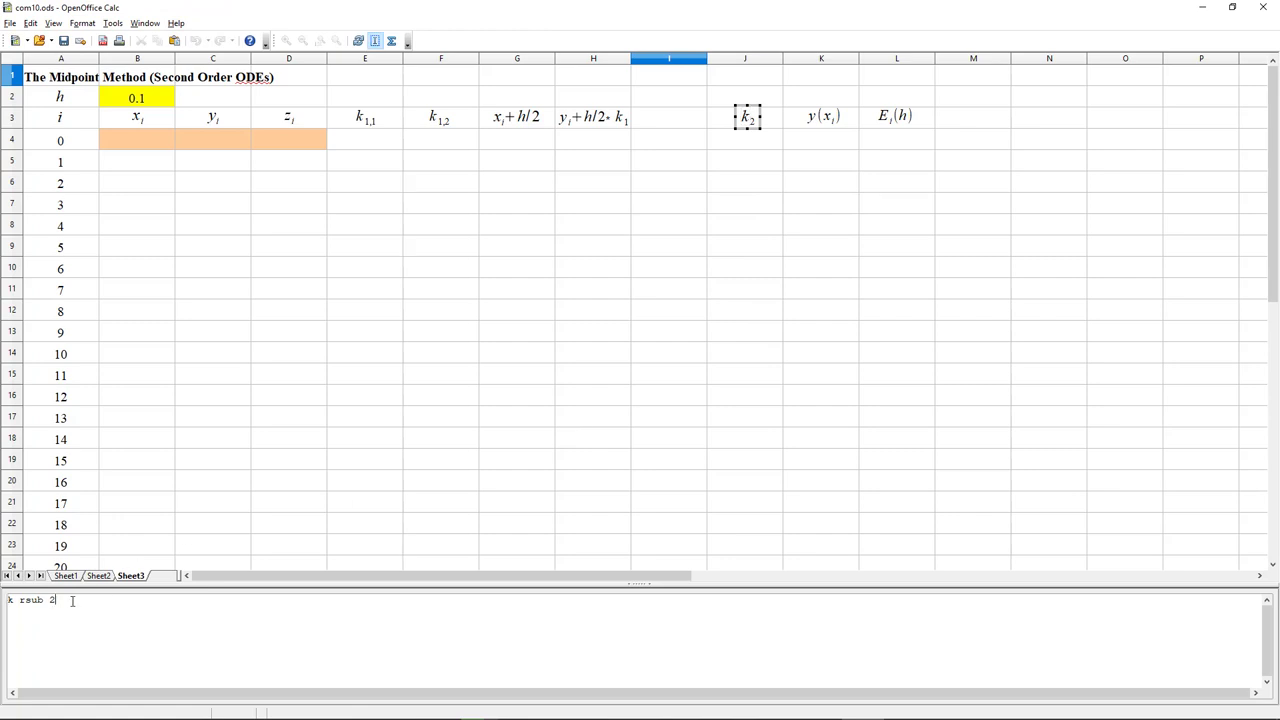
click(737, 164)
click(745, 164)
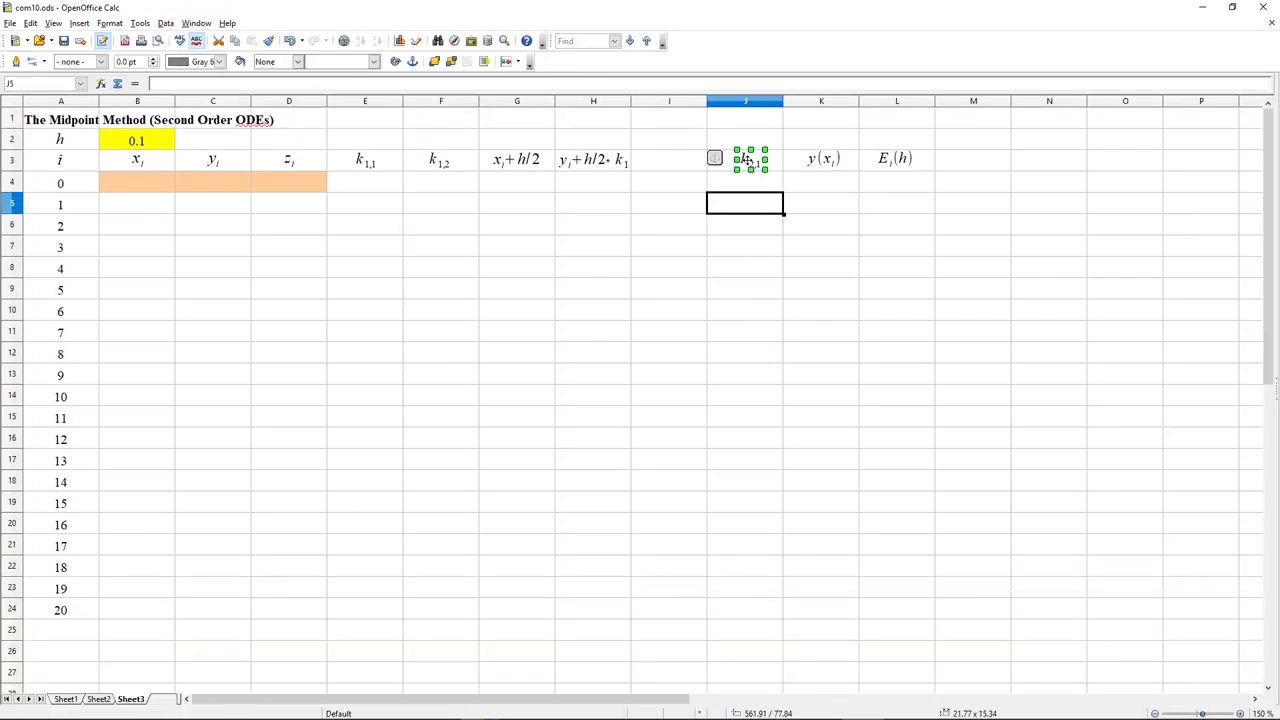
Step: Insert column K and copy the k2,1 header into K3 as k2,2
click(818, 104)
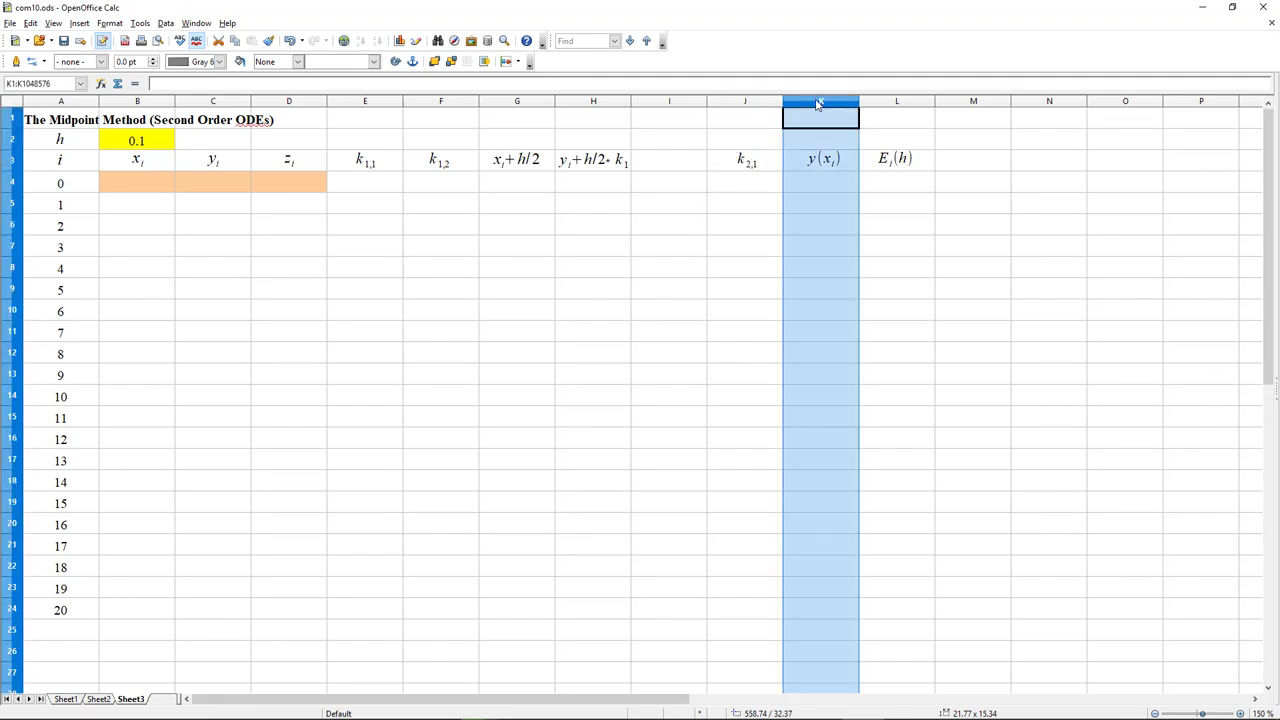
right_click(817, 104)
click(862, 162)
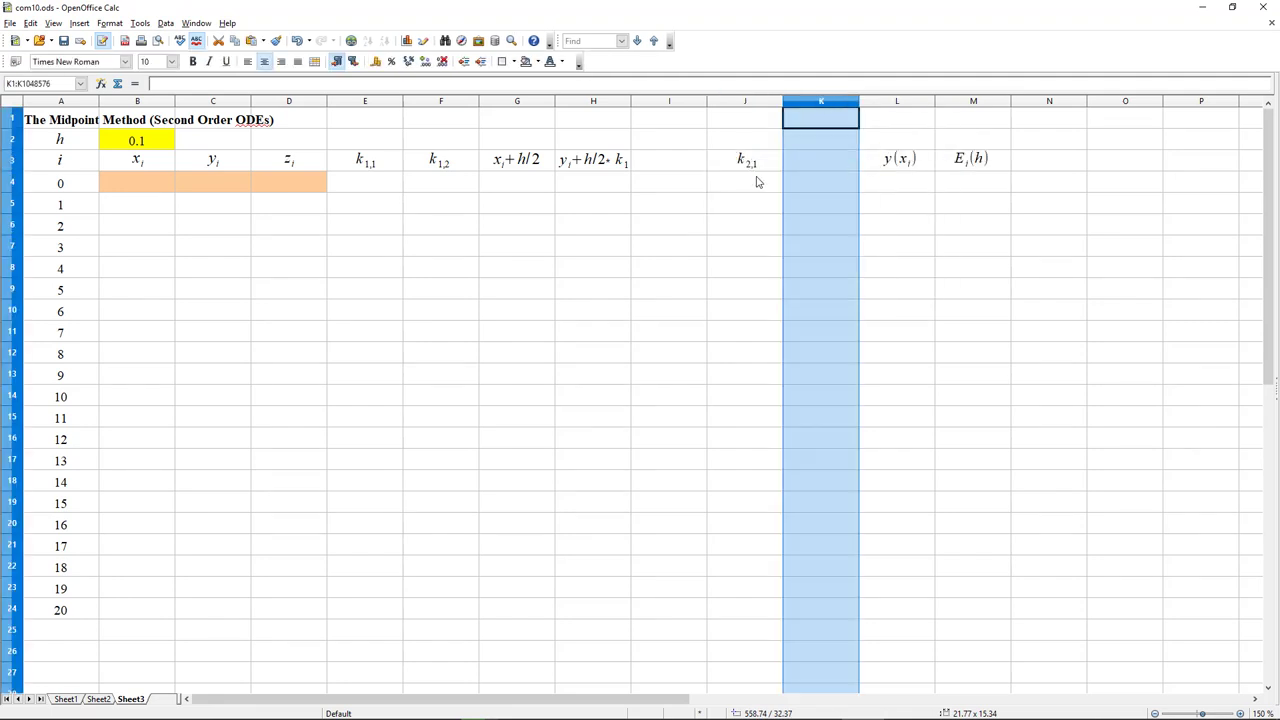
click(745, 160)
drag(745, 160, 818, 158)
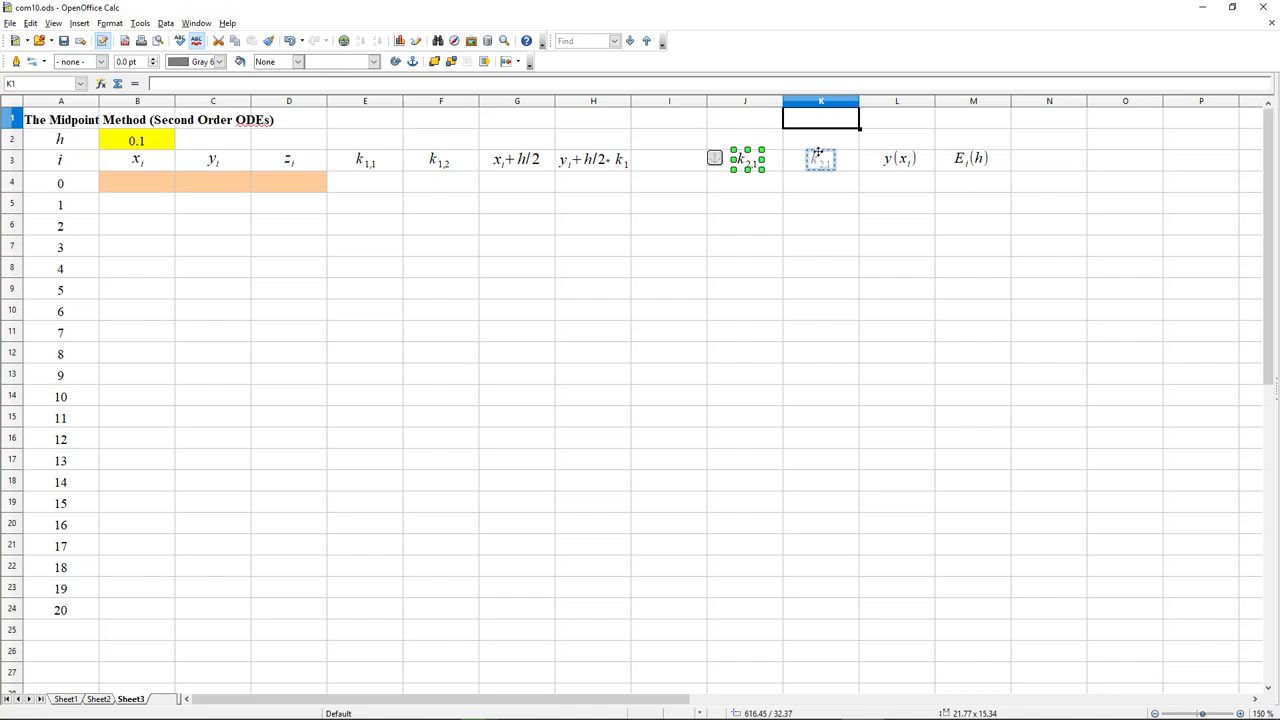
right_click(818, 158)
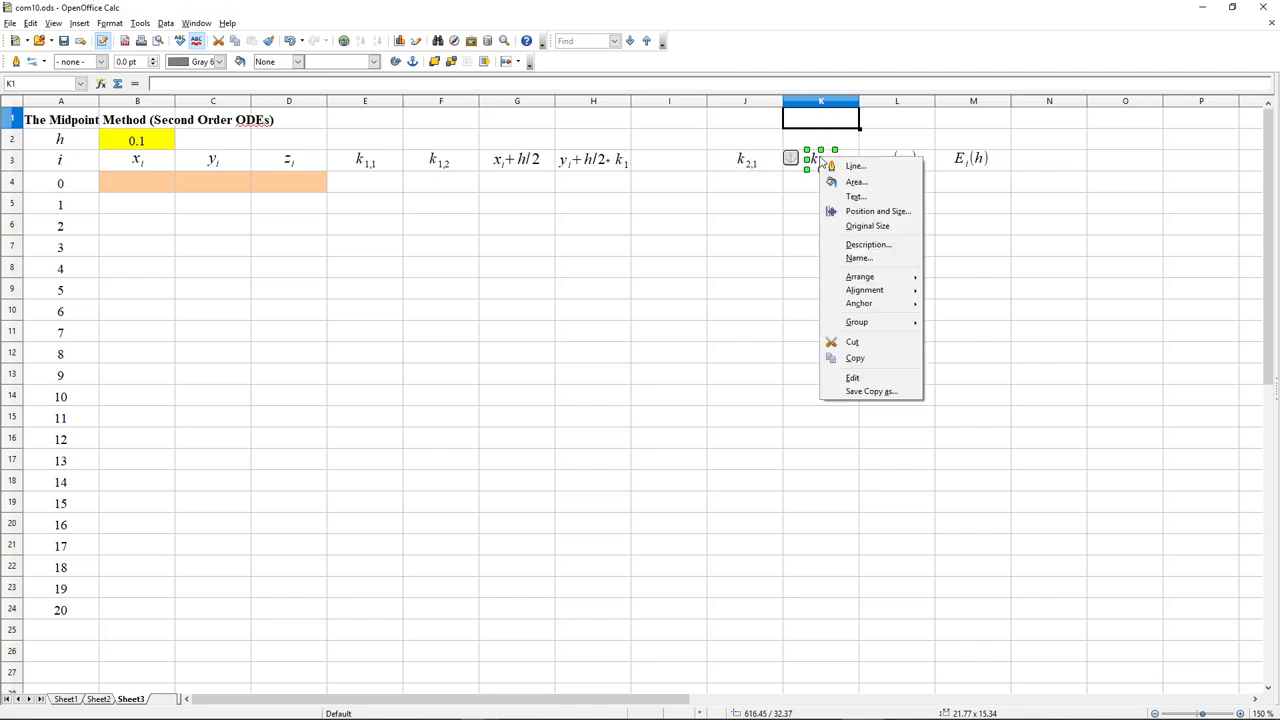
click(850, 372)
click(73, 600)
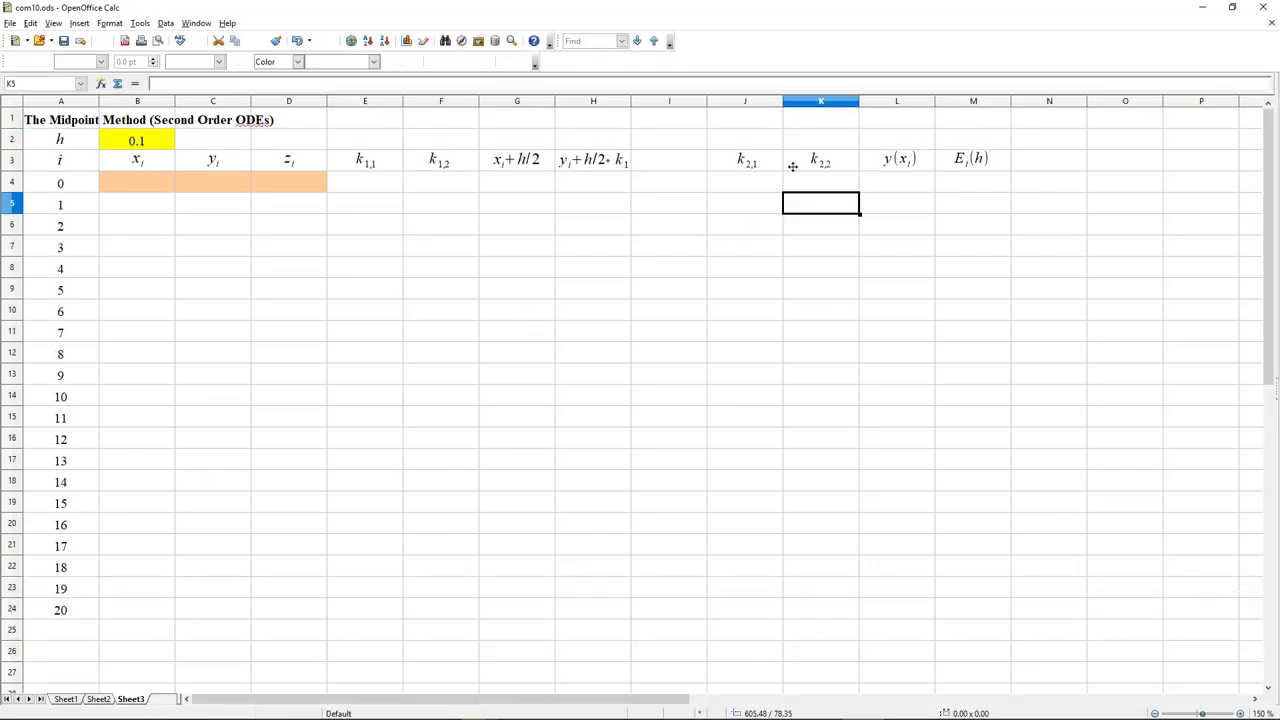
click(793, 164)
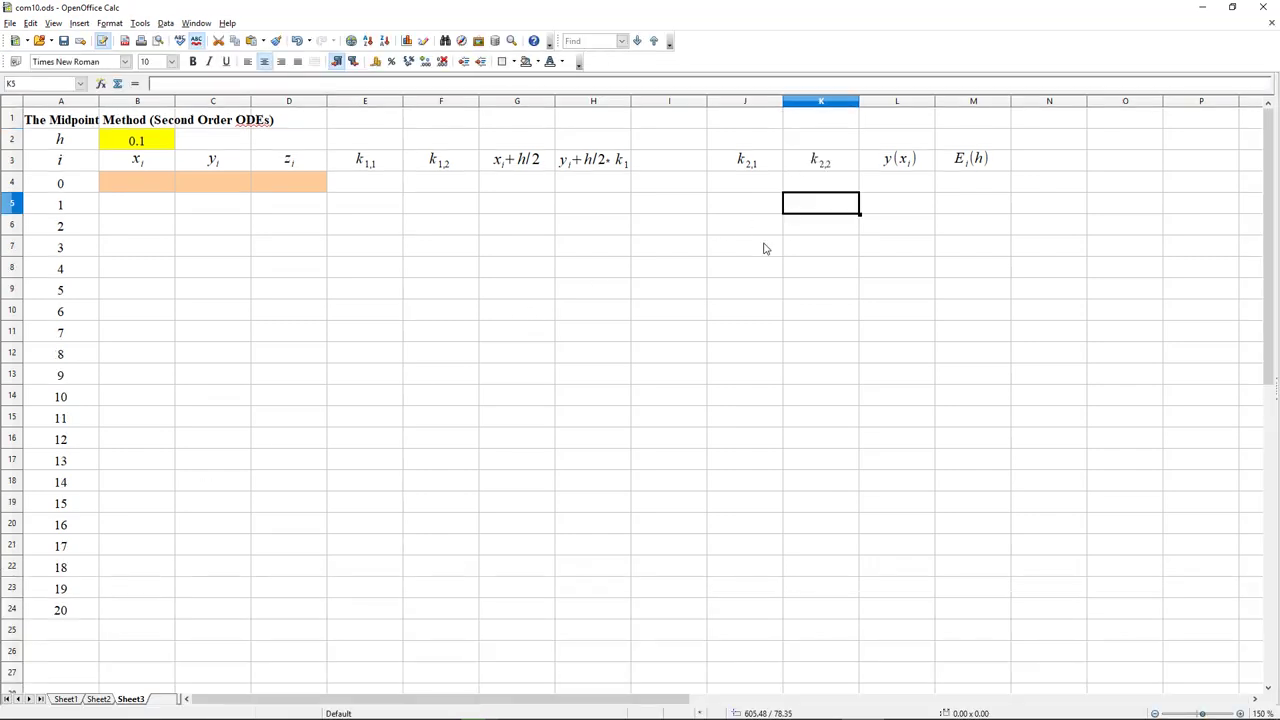
Step: Change the H3 header formula to y_i + h/2·k1,1
click(591, 163)
right_click(591, 163)
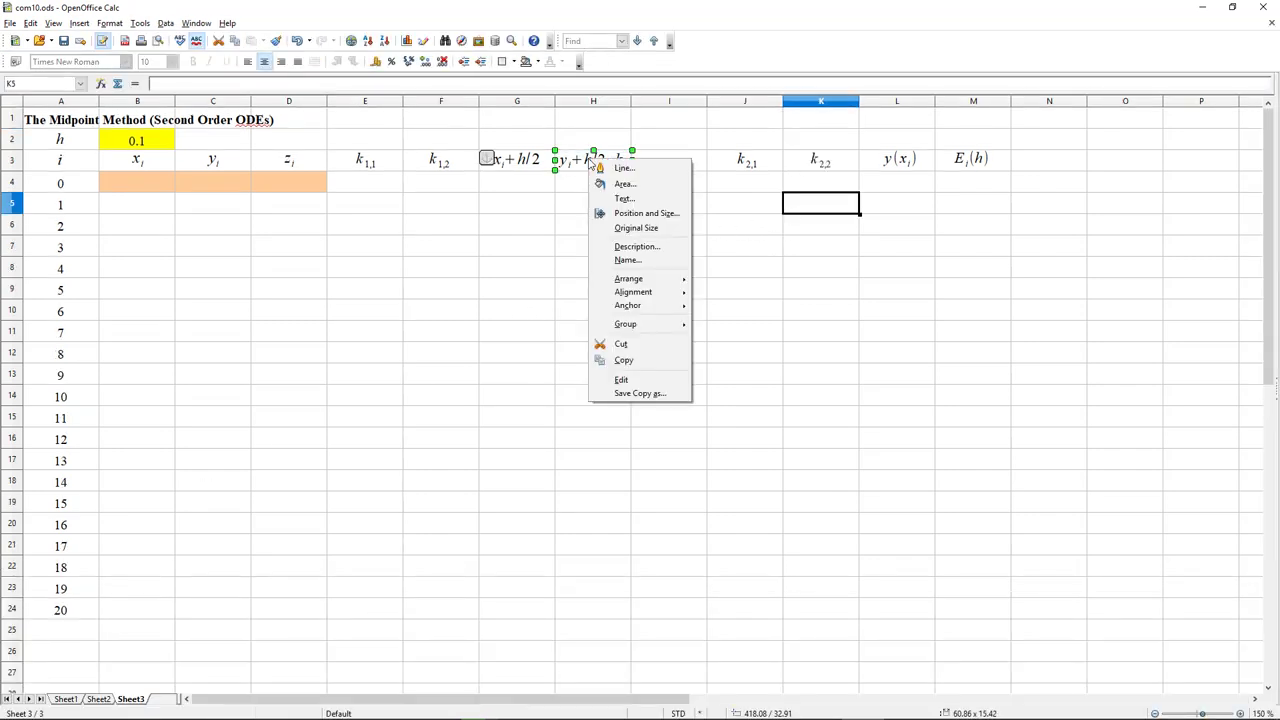
click(632, 384)
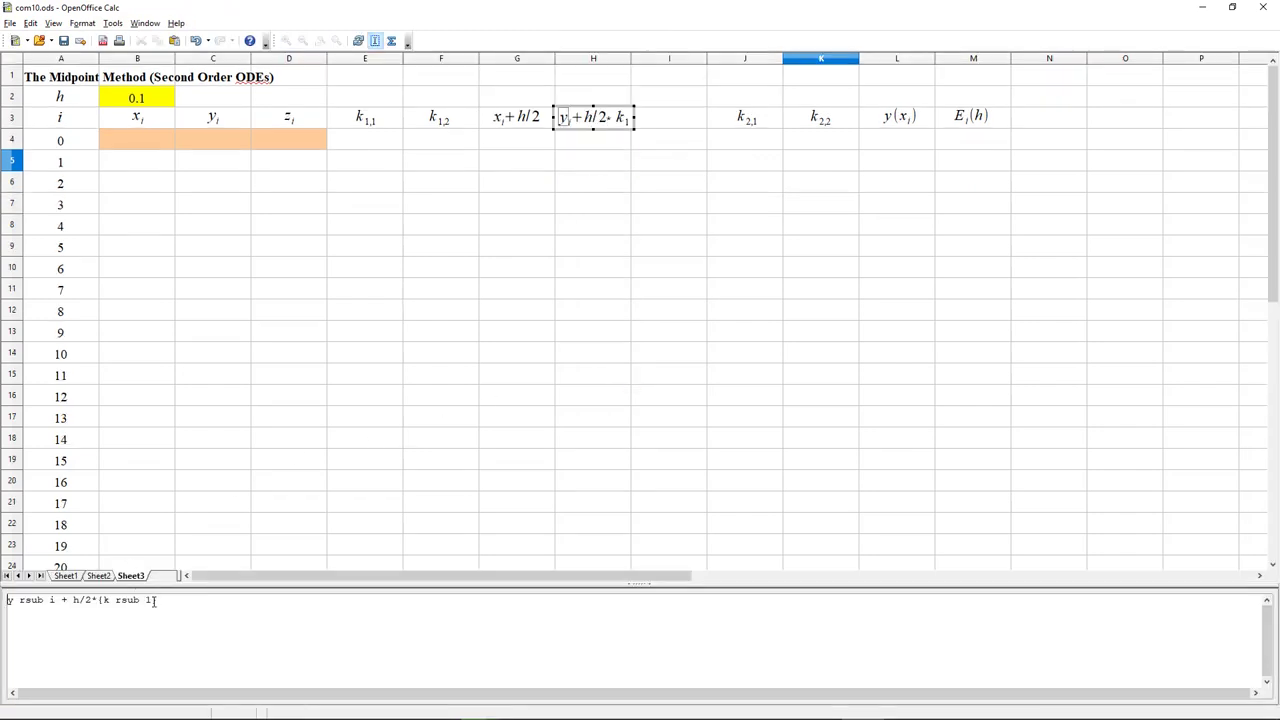
text(,)
text(1)
click(556, 220)
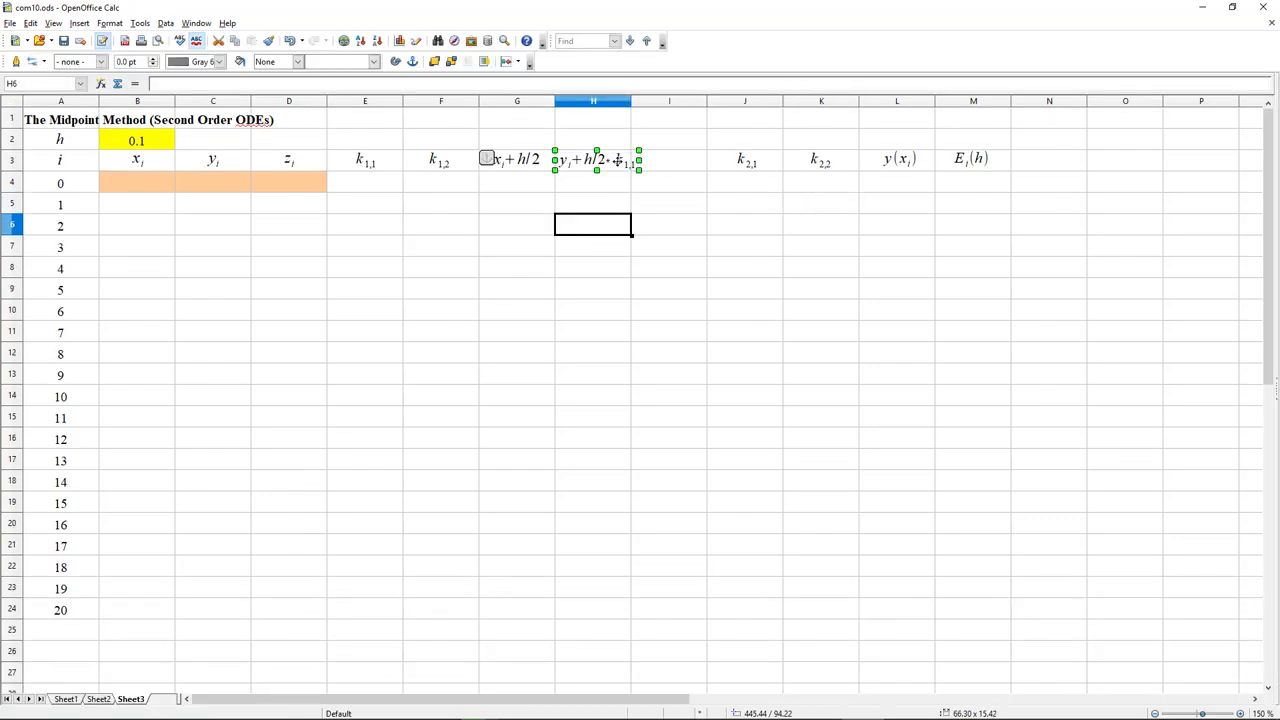
Step: Copy the header into I3 as z_i + h/2·k1,2 and nudge H3 slightly left
drag(617, 160, 691, 166)
right_click(691, 166)
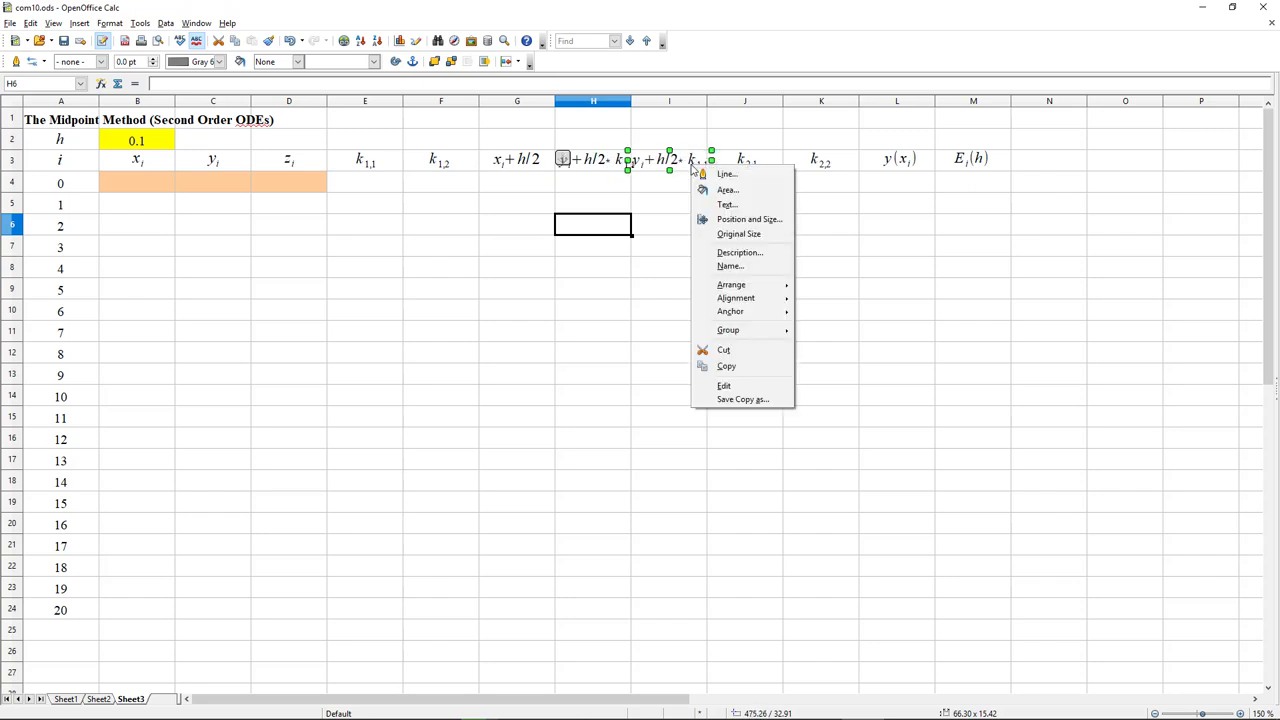
click(730, 390)
key(Delete)
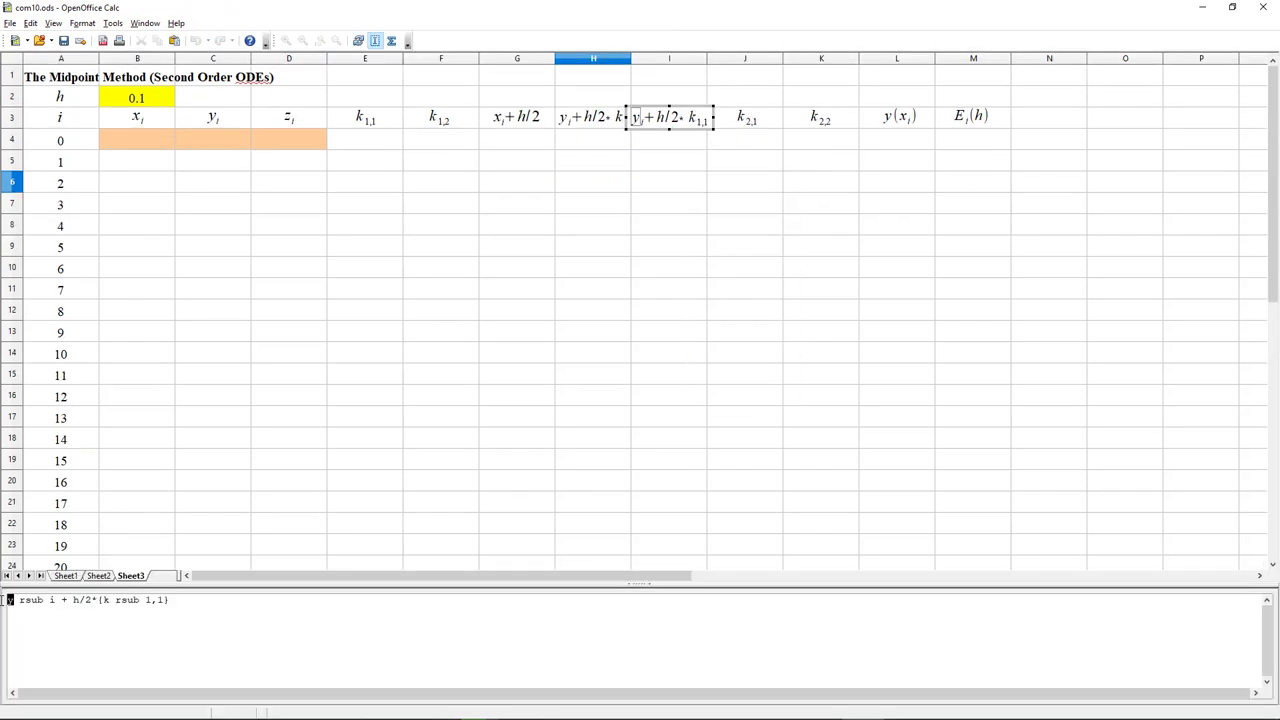
text(z)
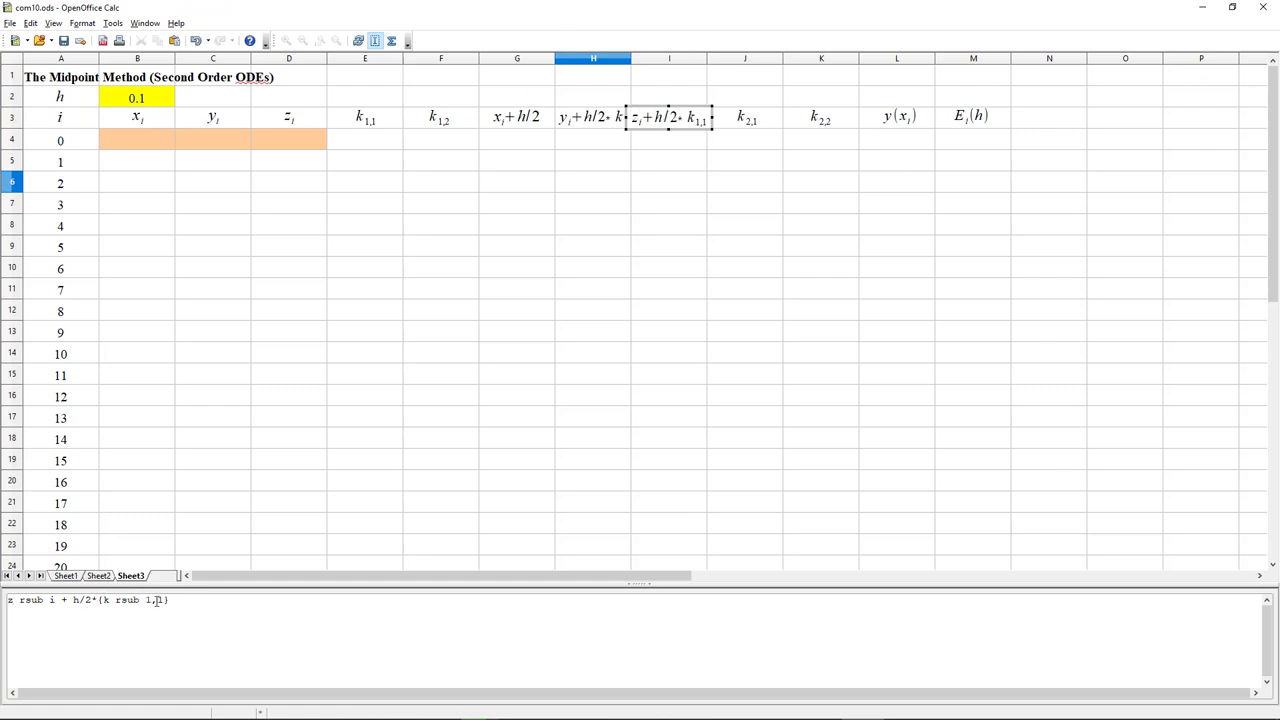
key(Delete)
text(2)
click(692, 164)
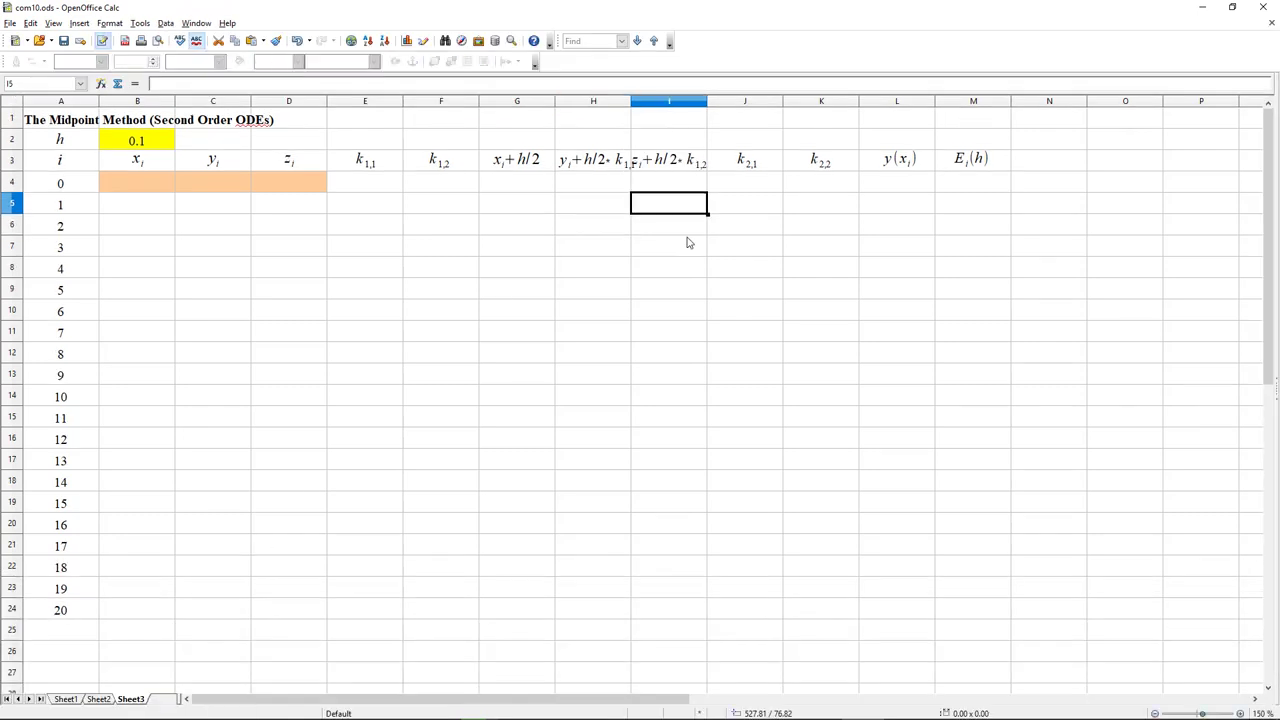
click(600, 163)
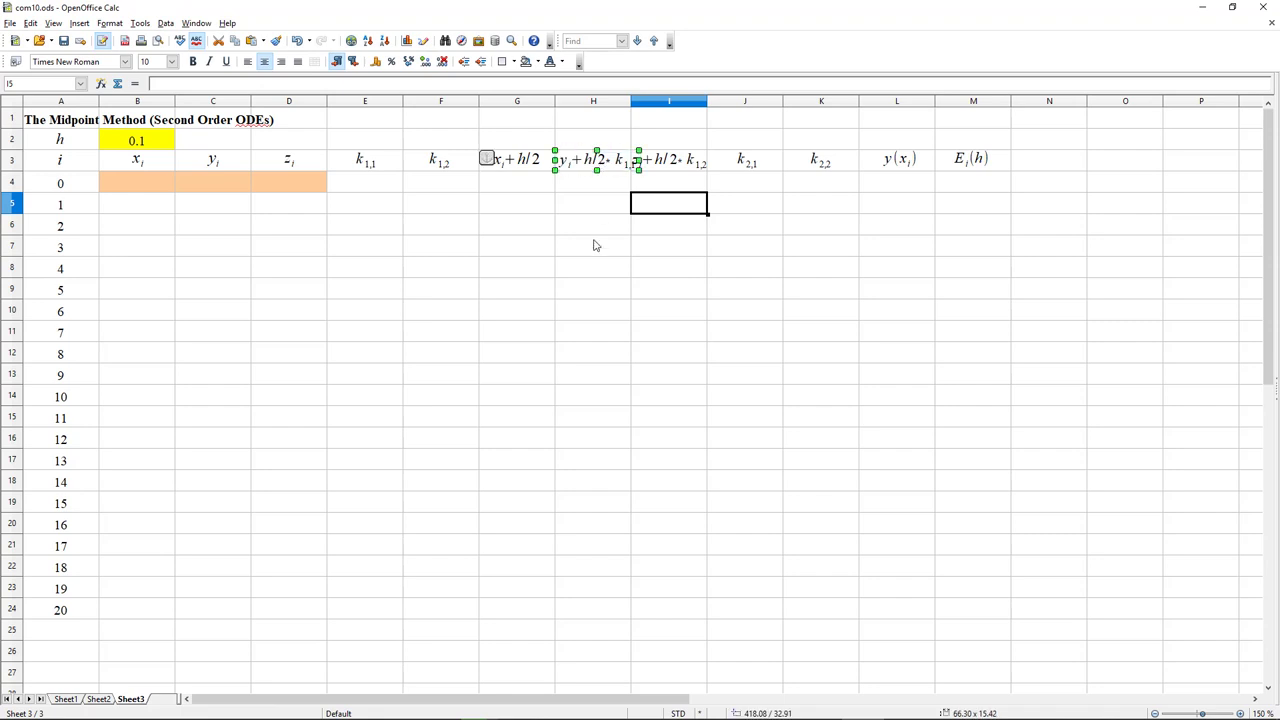
key(Left)
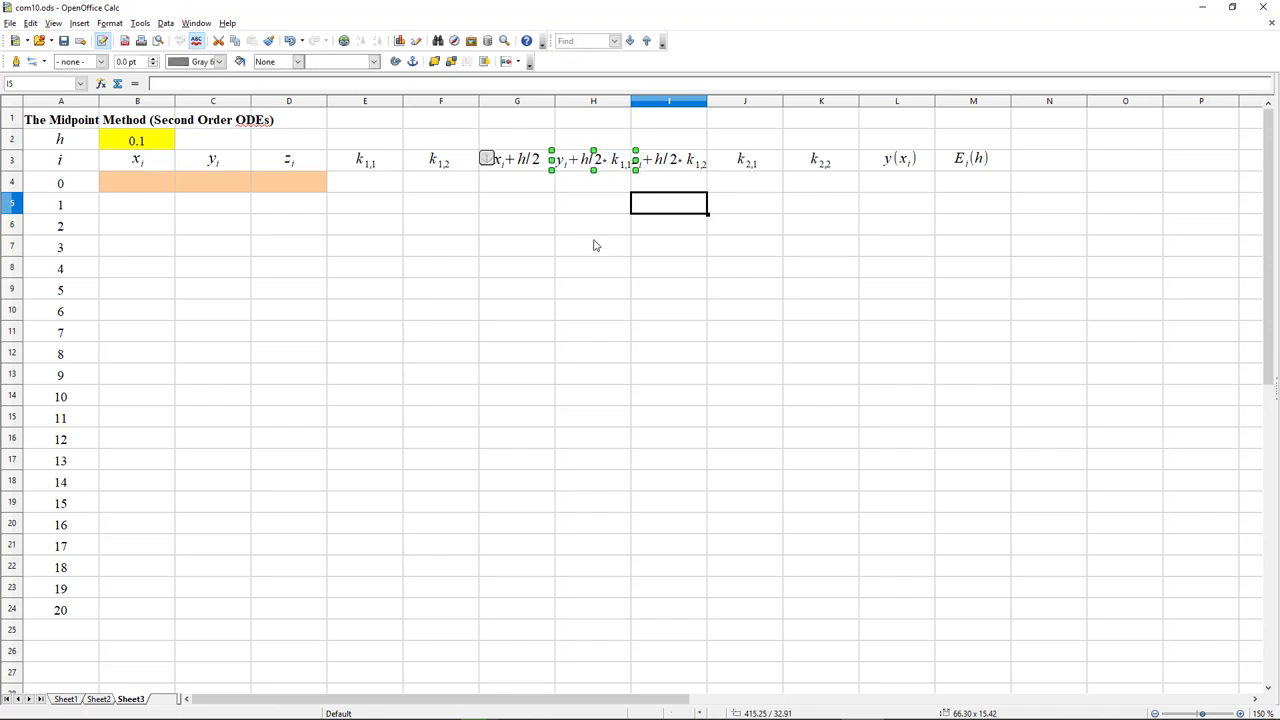
click(593, 245)
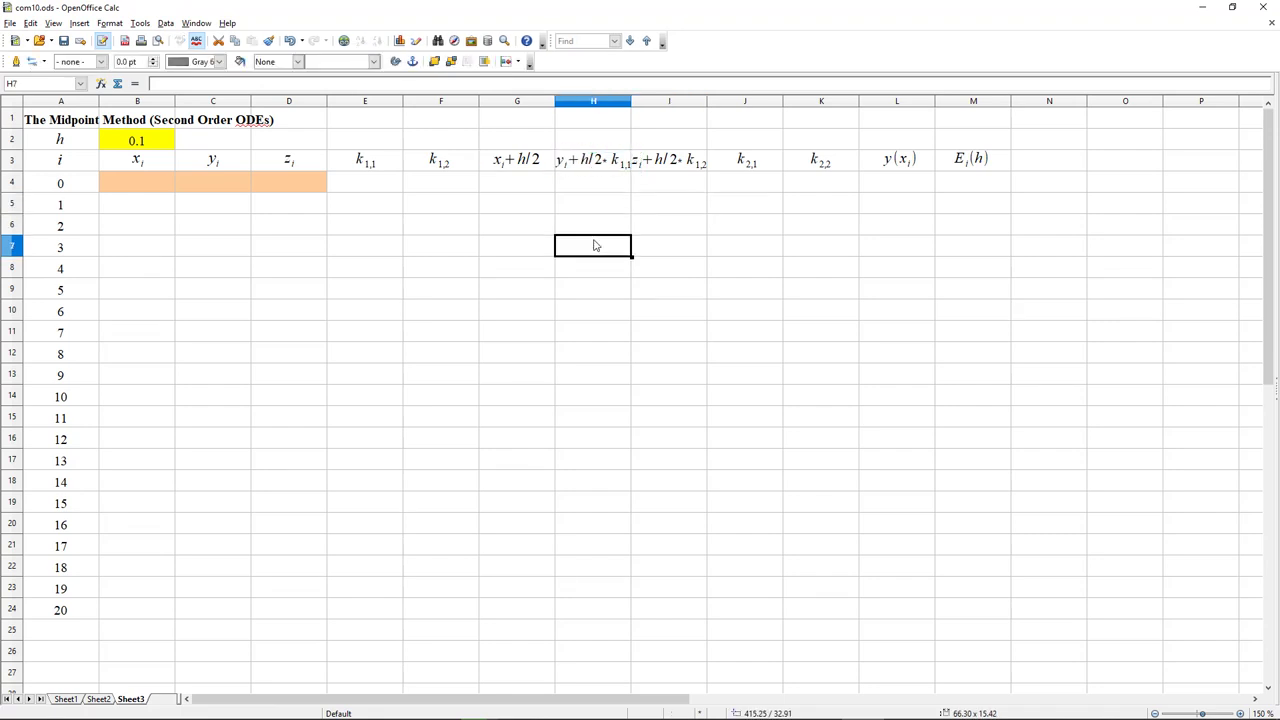
Step: Enter the initial values x = 0, y = 2, z = 0 in B4:D4
click(138, 185)
text(0)
key(Tab)
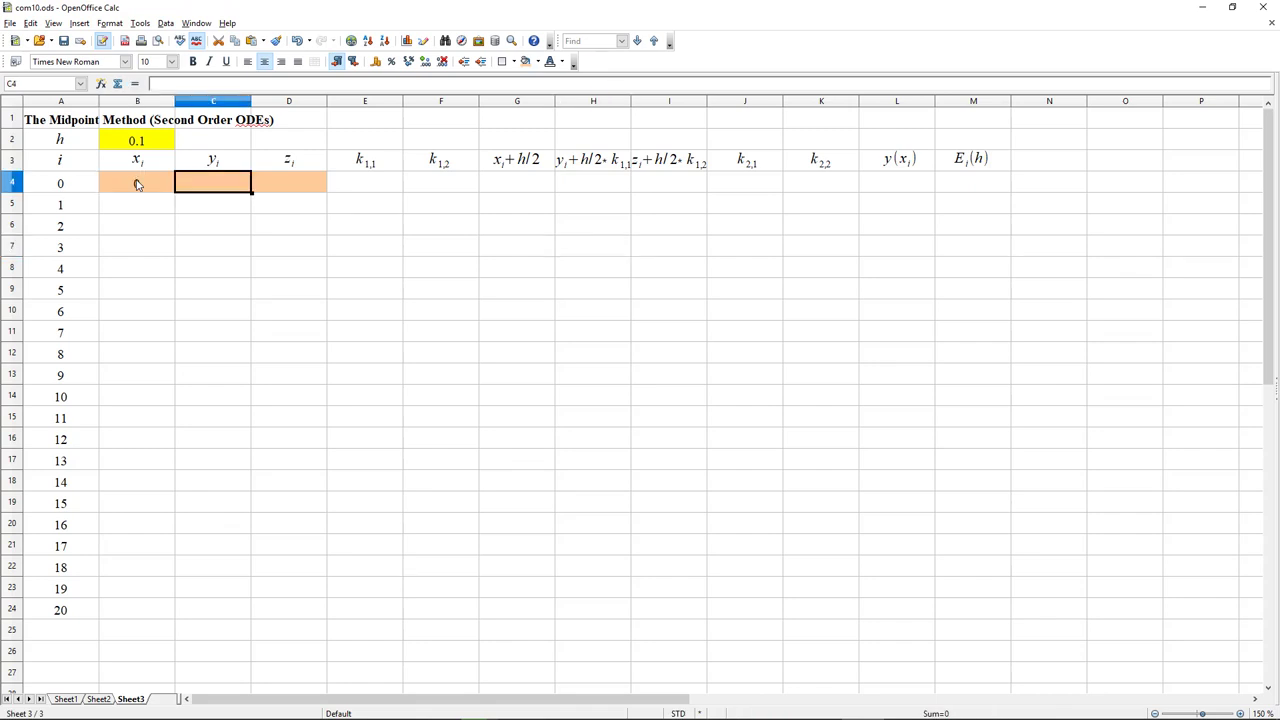
text(2)
key(Tab)
text(0)
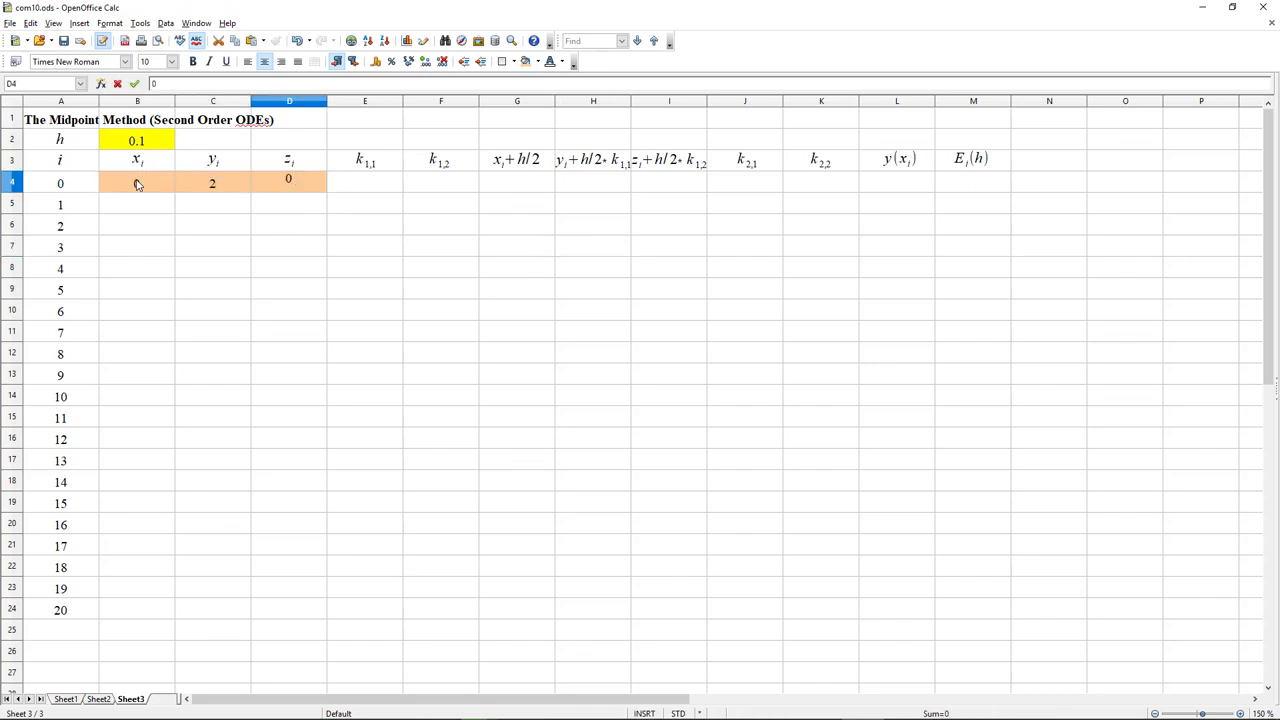
key(Return)
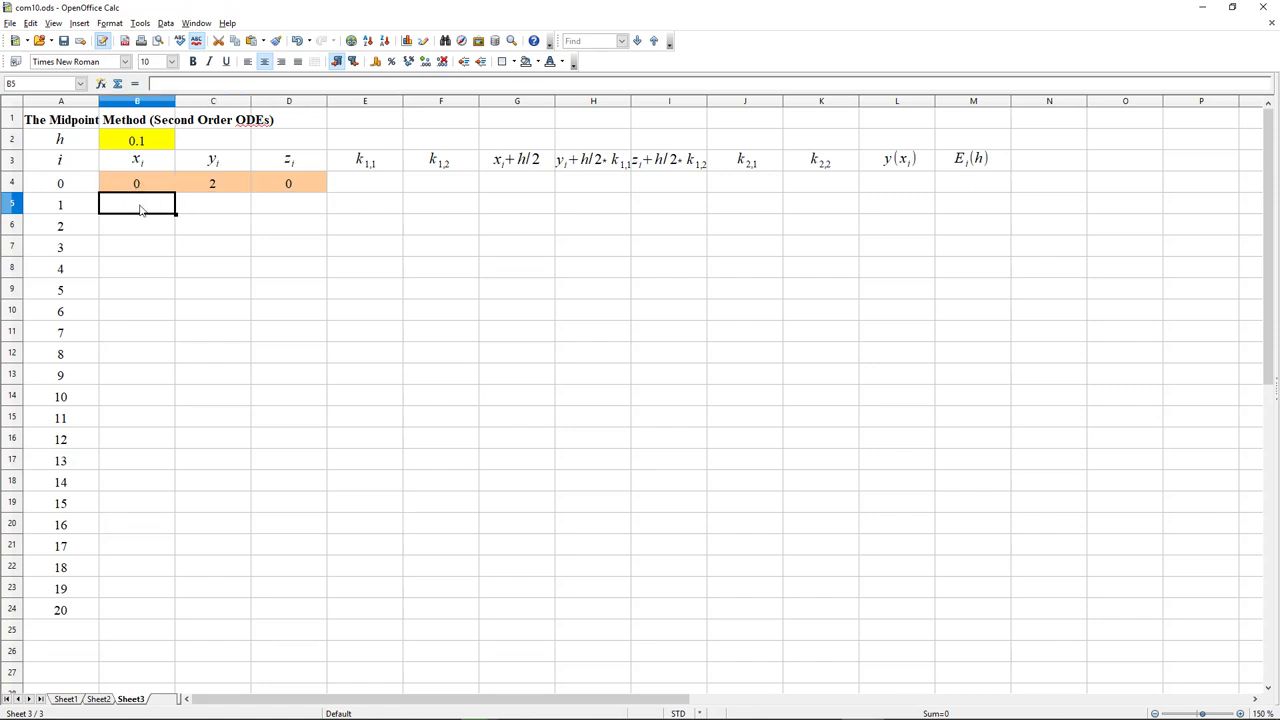
Step: Enter =B4+$B$2 in B5 and fill it down to B24
text(=)
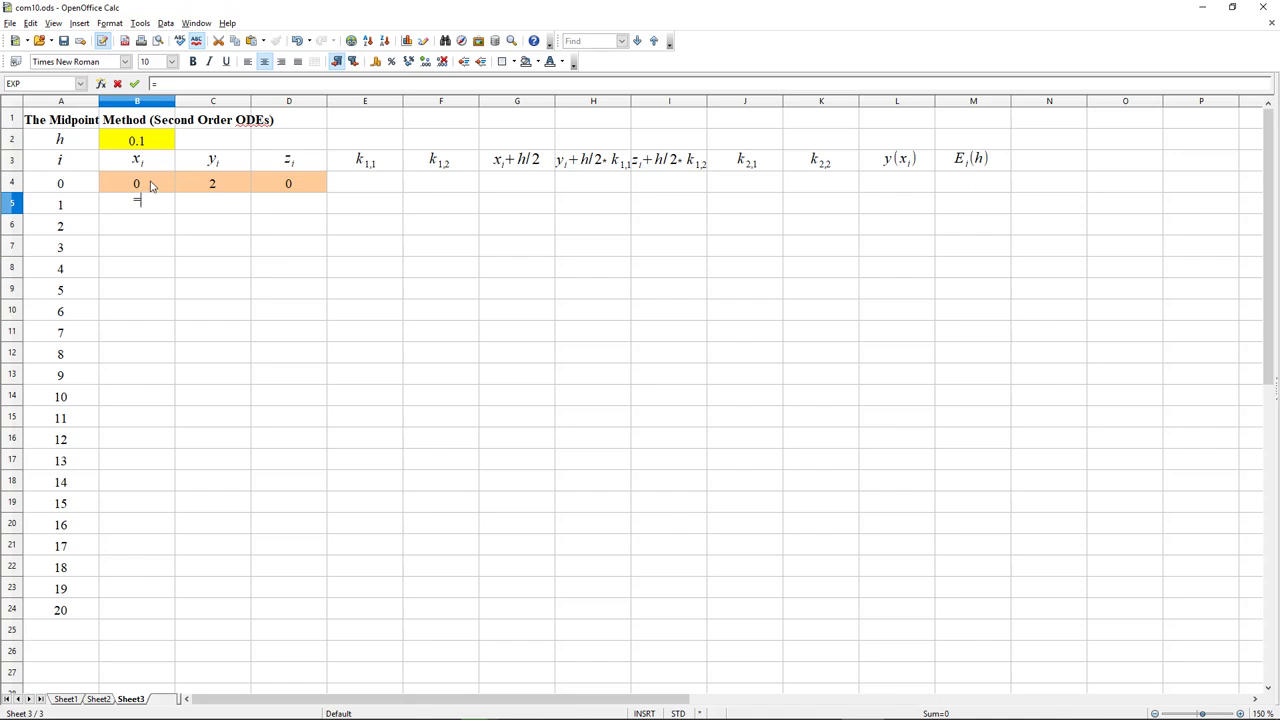
click(151, 185)
text(+)
click(142, 141)
click(172, 84)
text($B2)
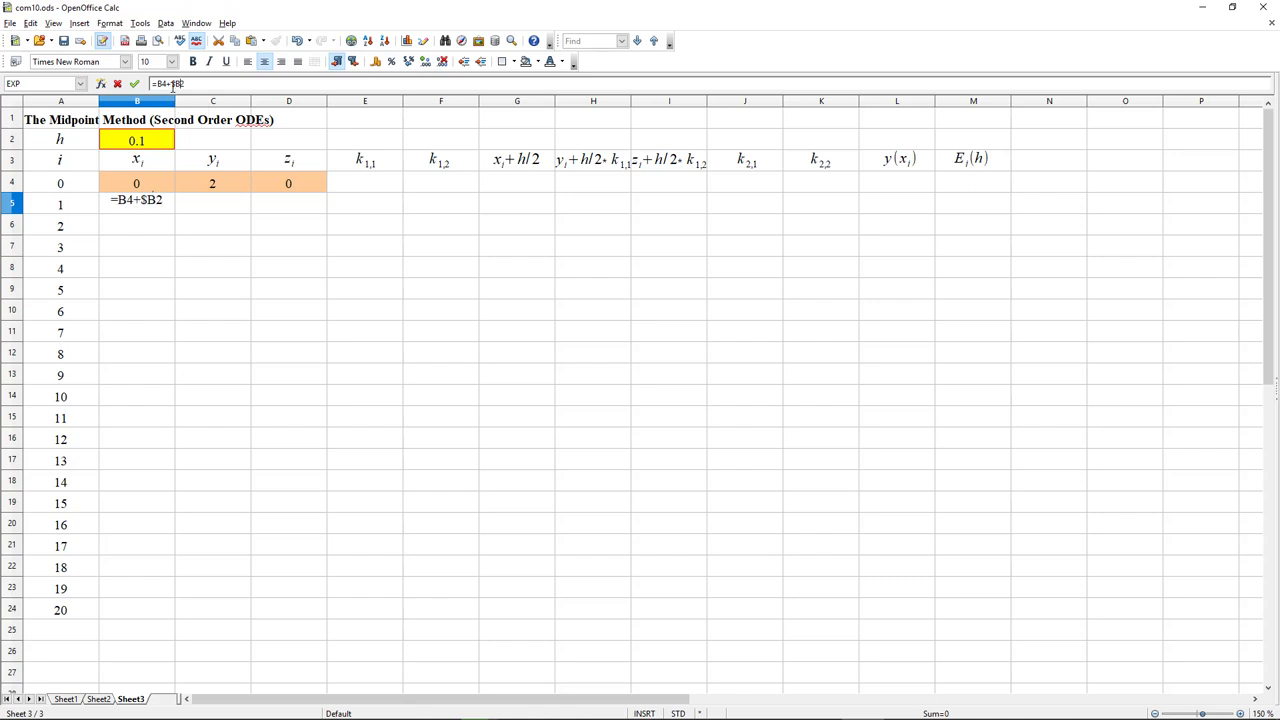
key(Right)
text($)
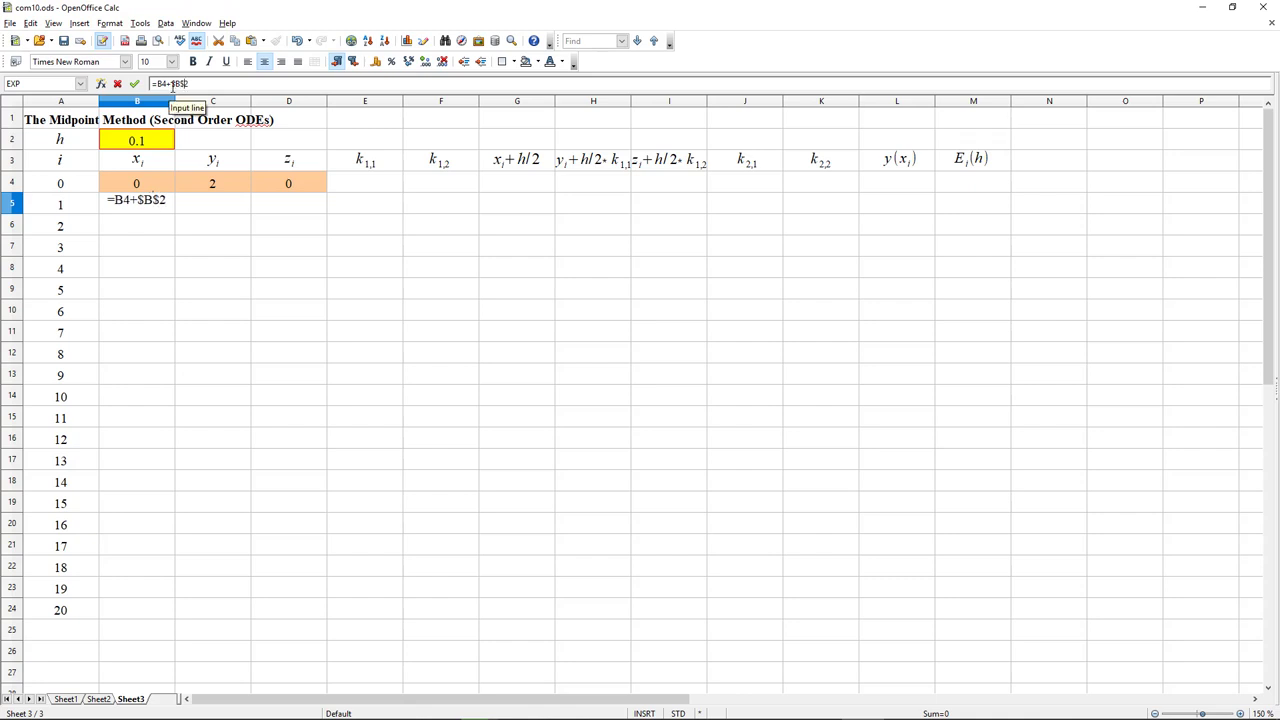
key(Return)
click(165, 204)
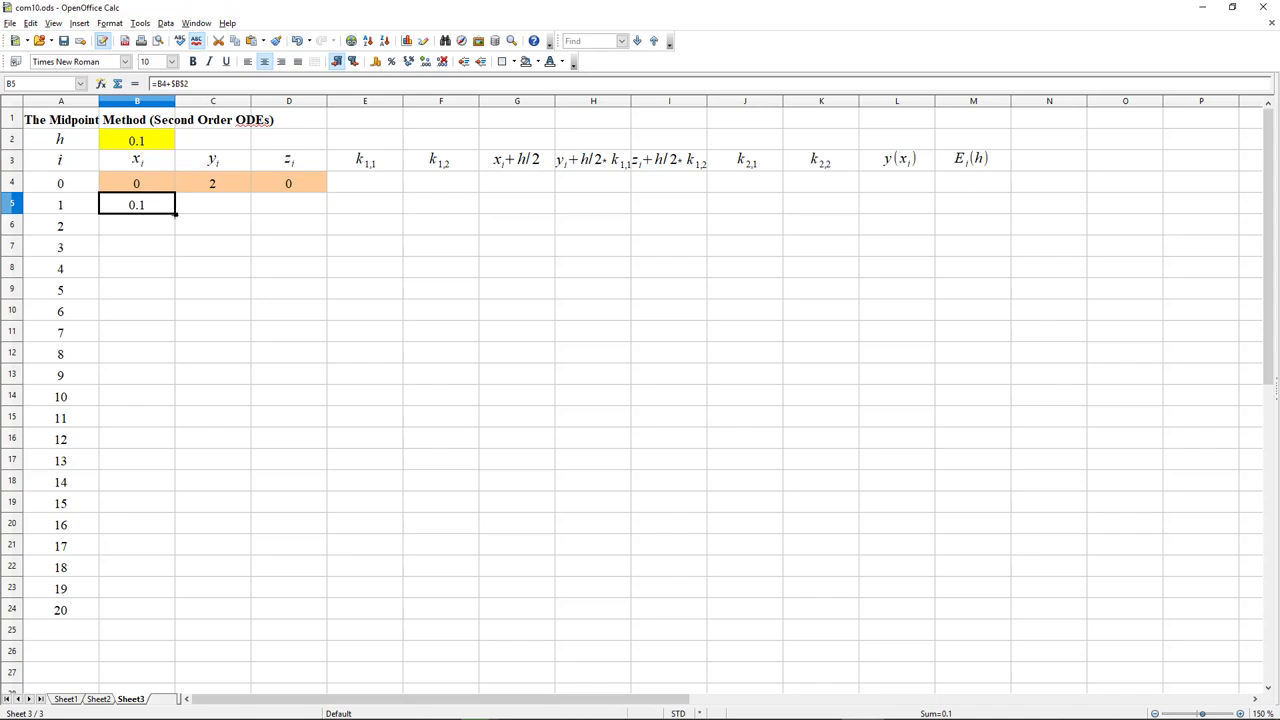
double_click(175, 214)
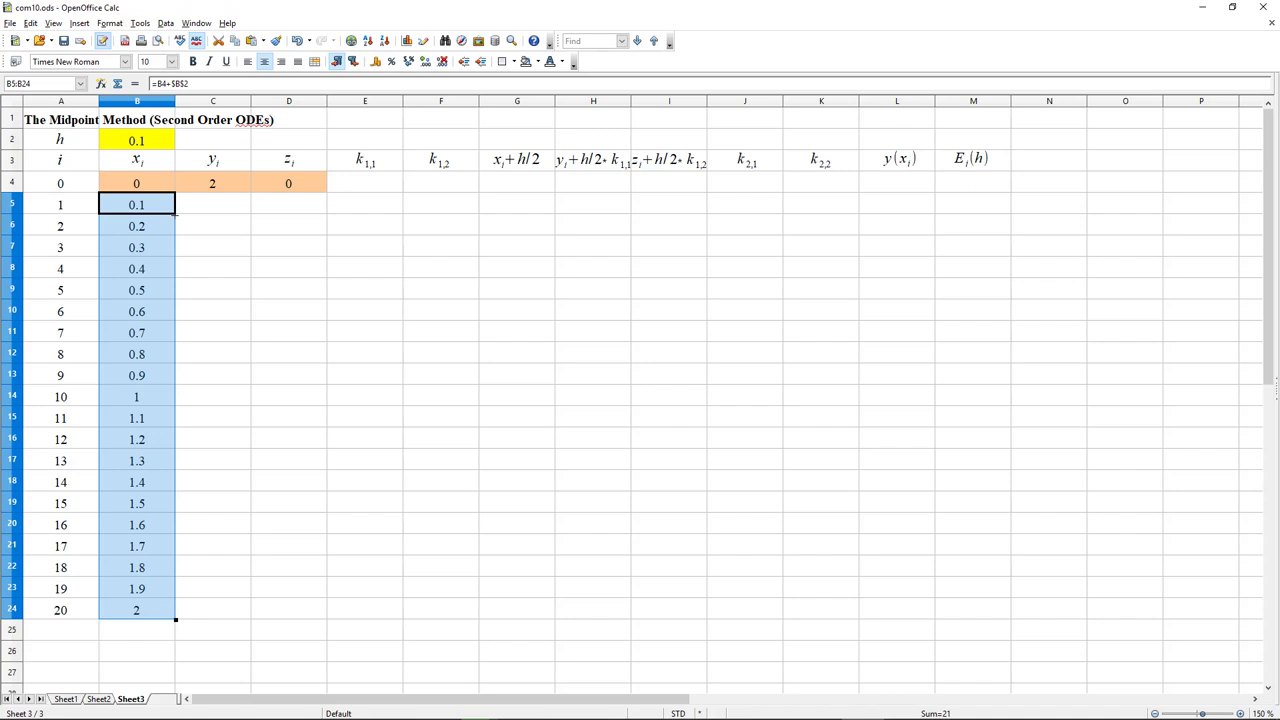
Step: Enter k1,1 =D4 in E4 and k1,2 =-4*C4-2*D4 in F4, giving 0 and -8
click(372, 188)
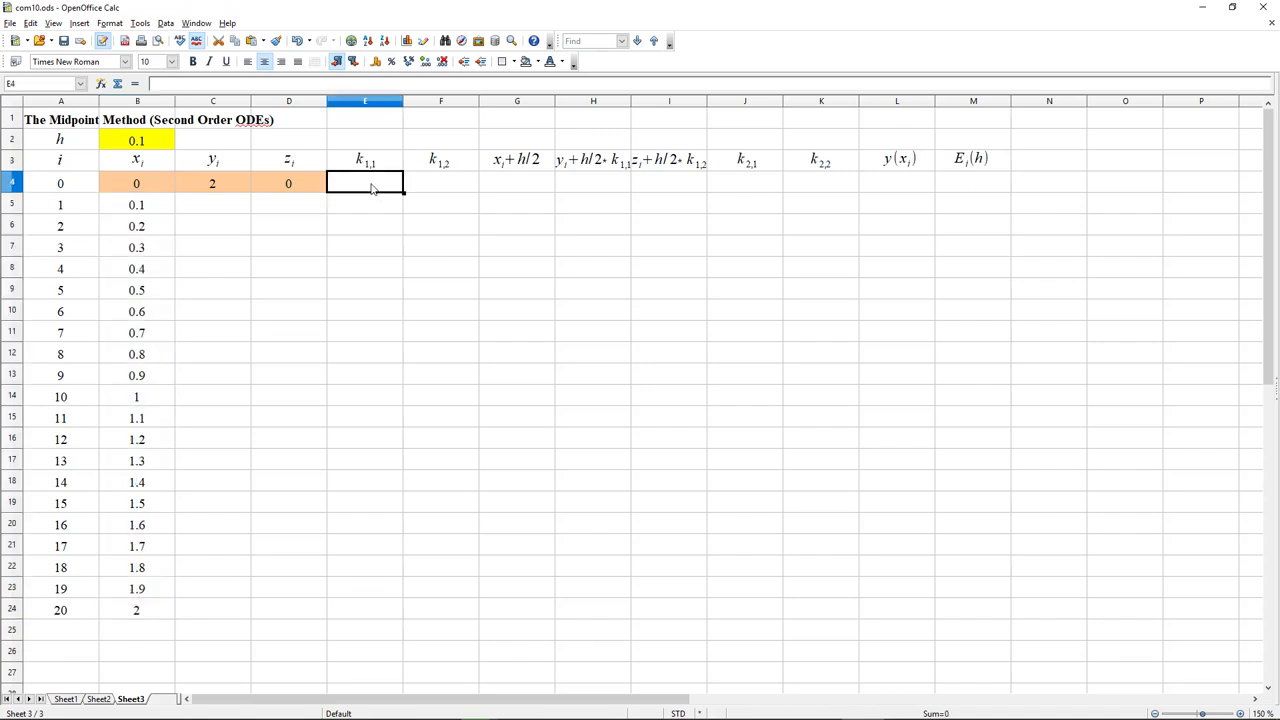
text(=)
click(313, 190)
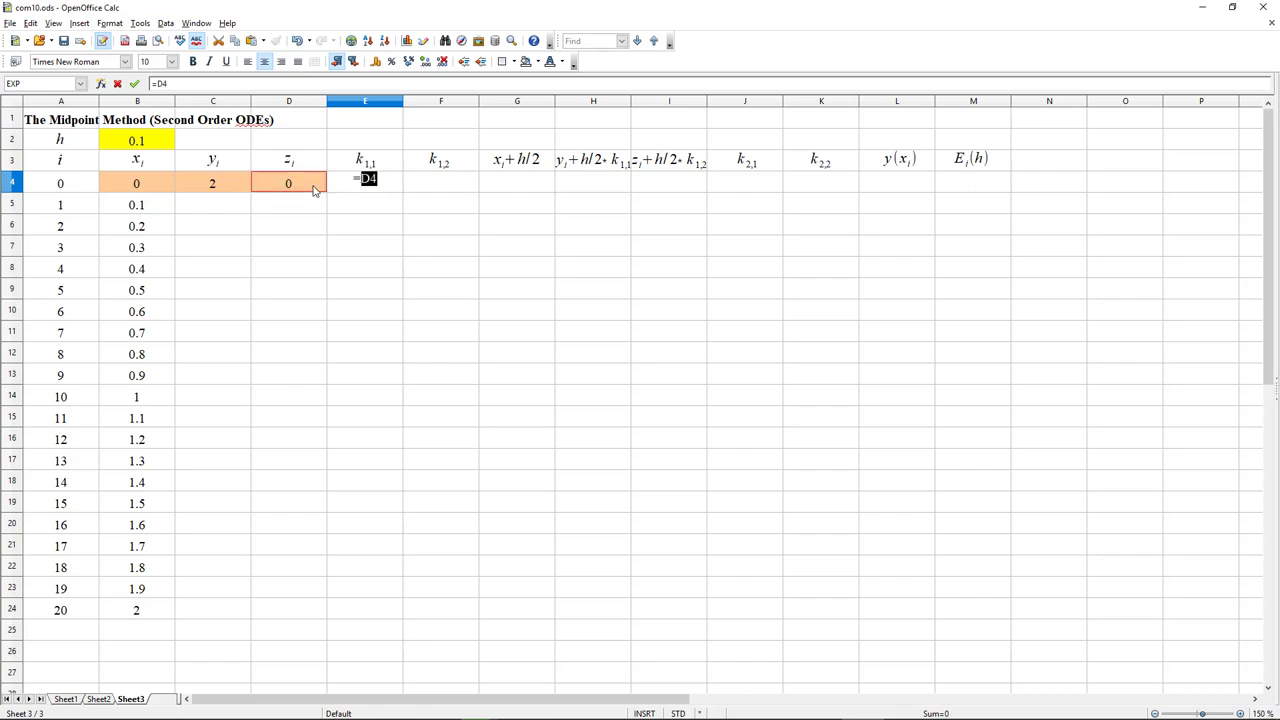
key(Return)
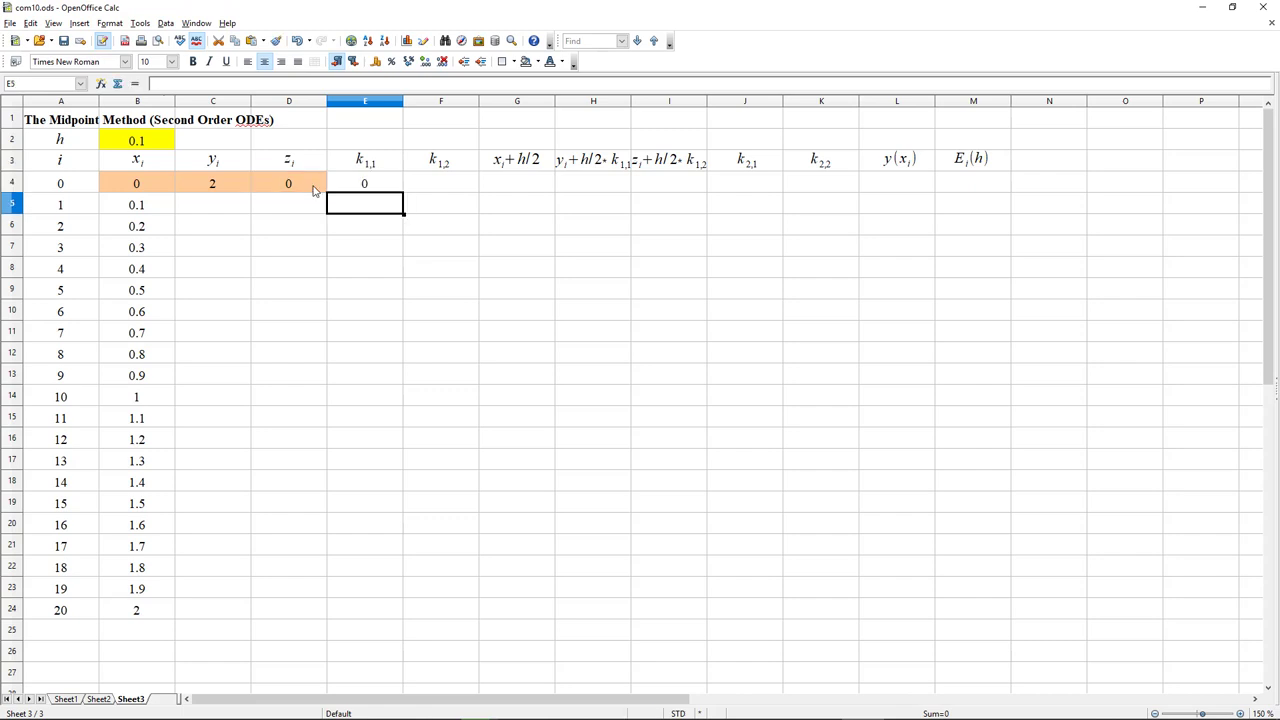
click(450, 188)
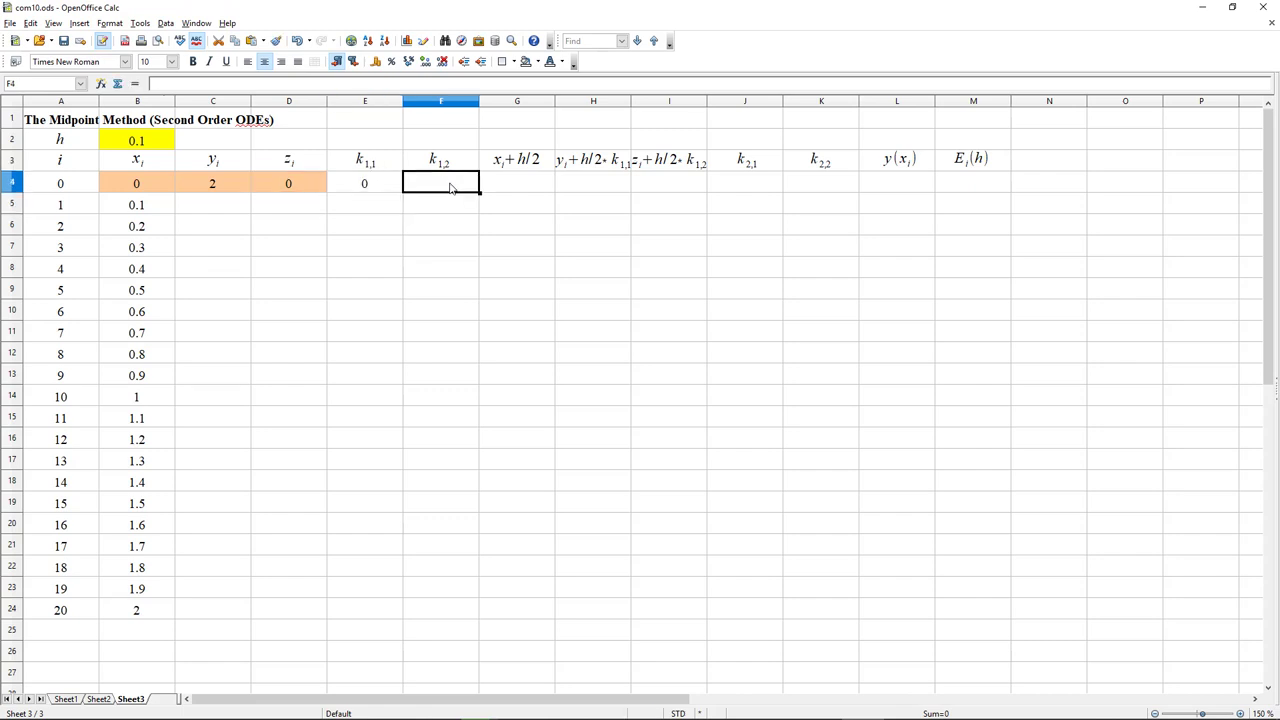
text(=-)
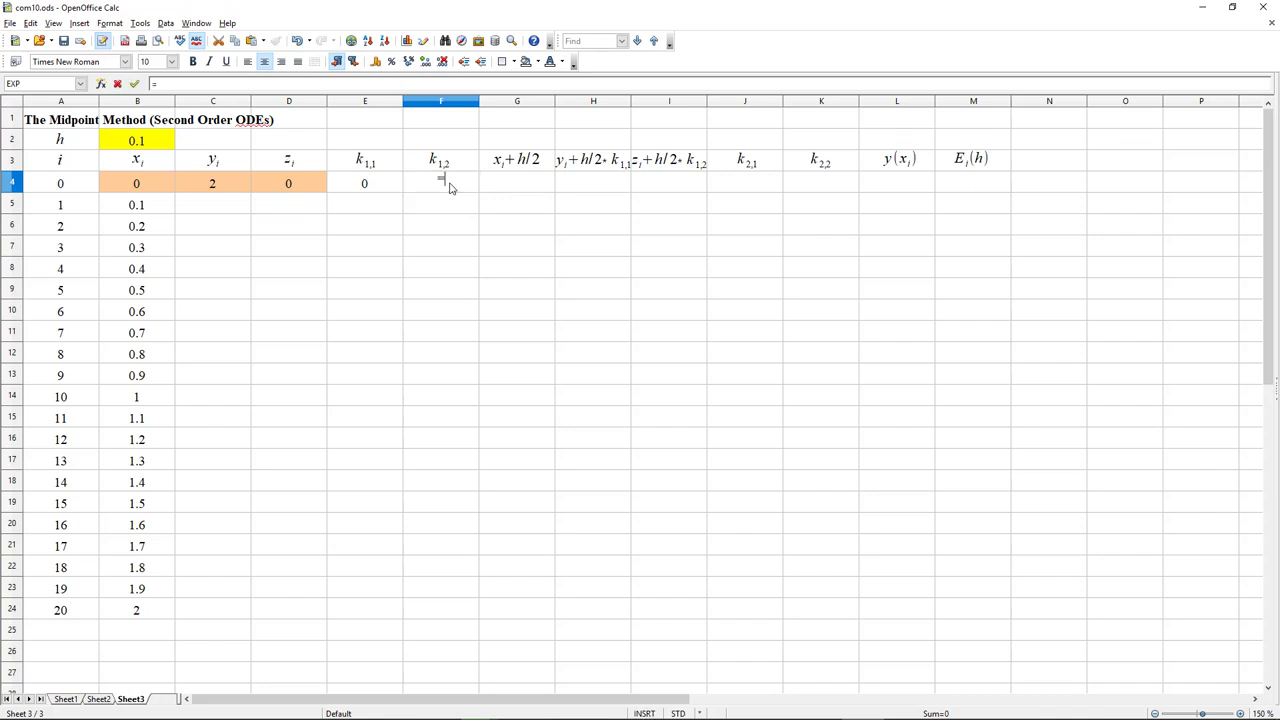
text(4*)
click(215, 188)
text(-2*)
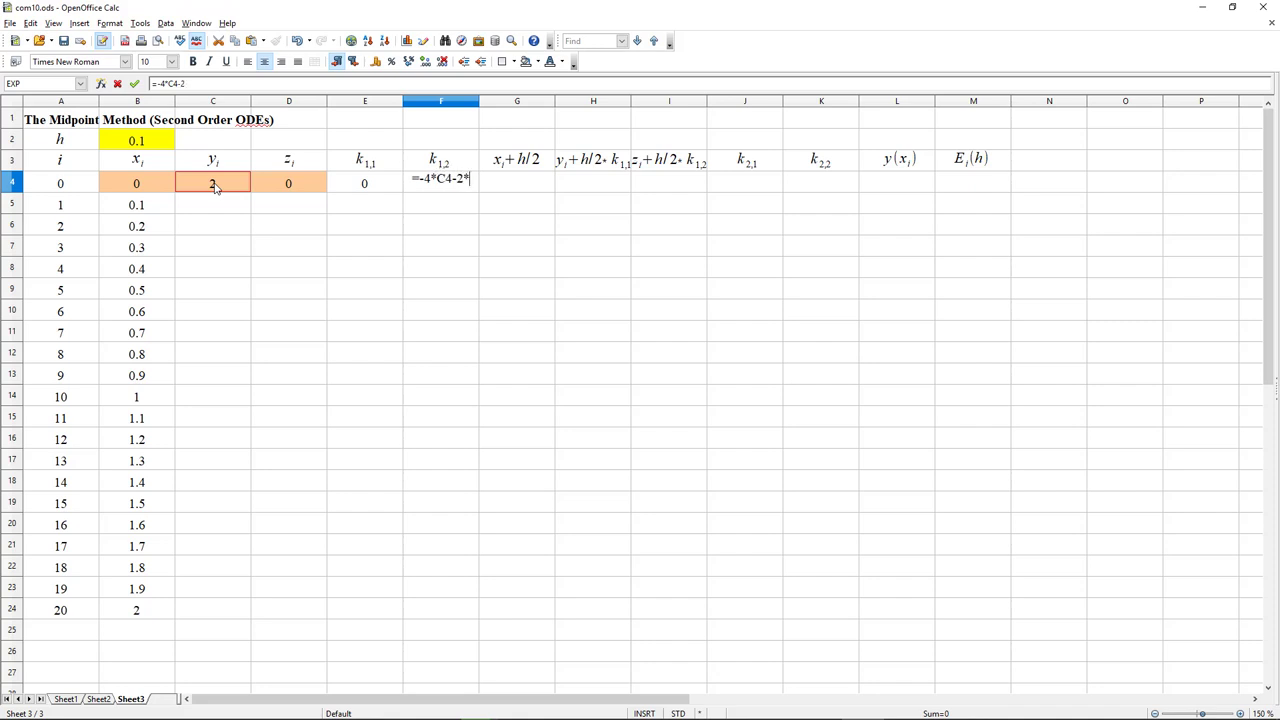
click(307, 191)
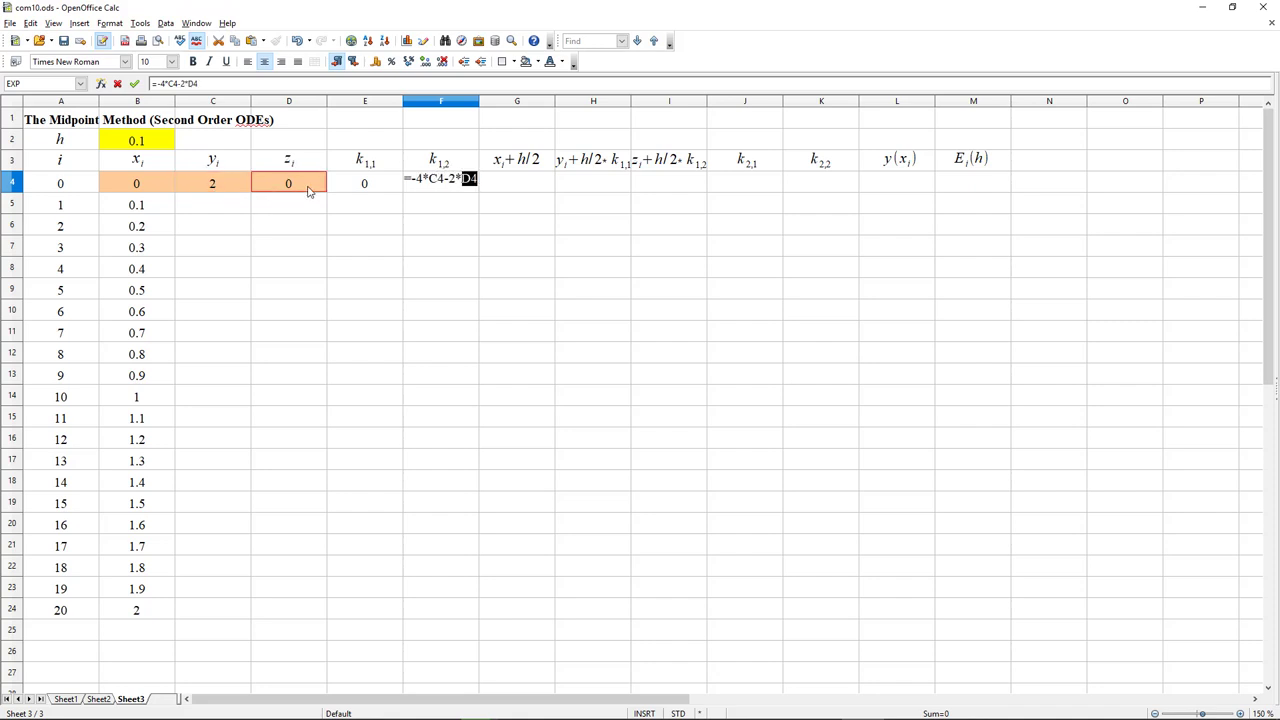
key(Return)
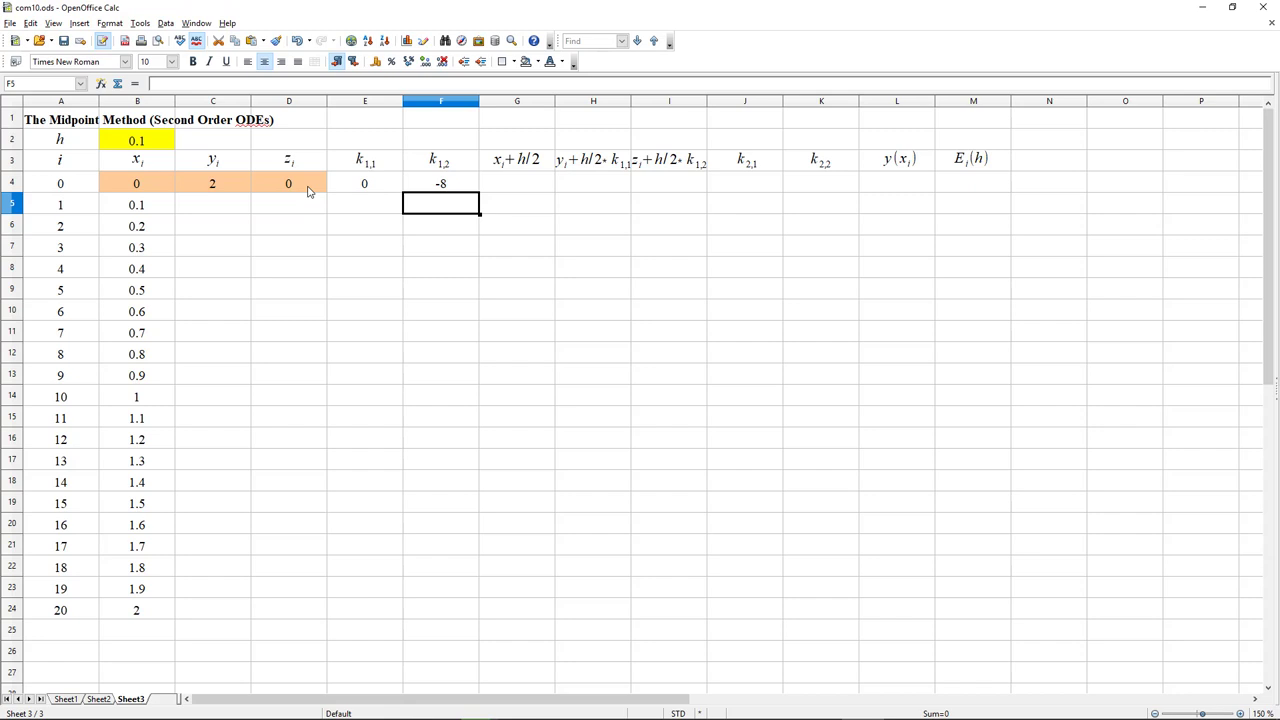
Step: Enter the x midpoint =B4+$B$2/2 in G4, giving 0.05
click(533, 187)
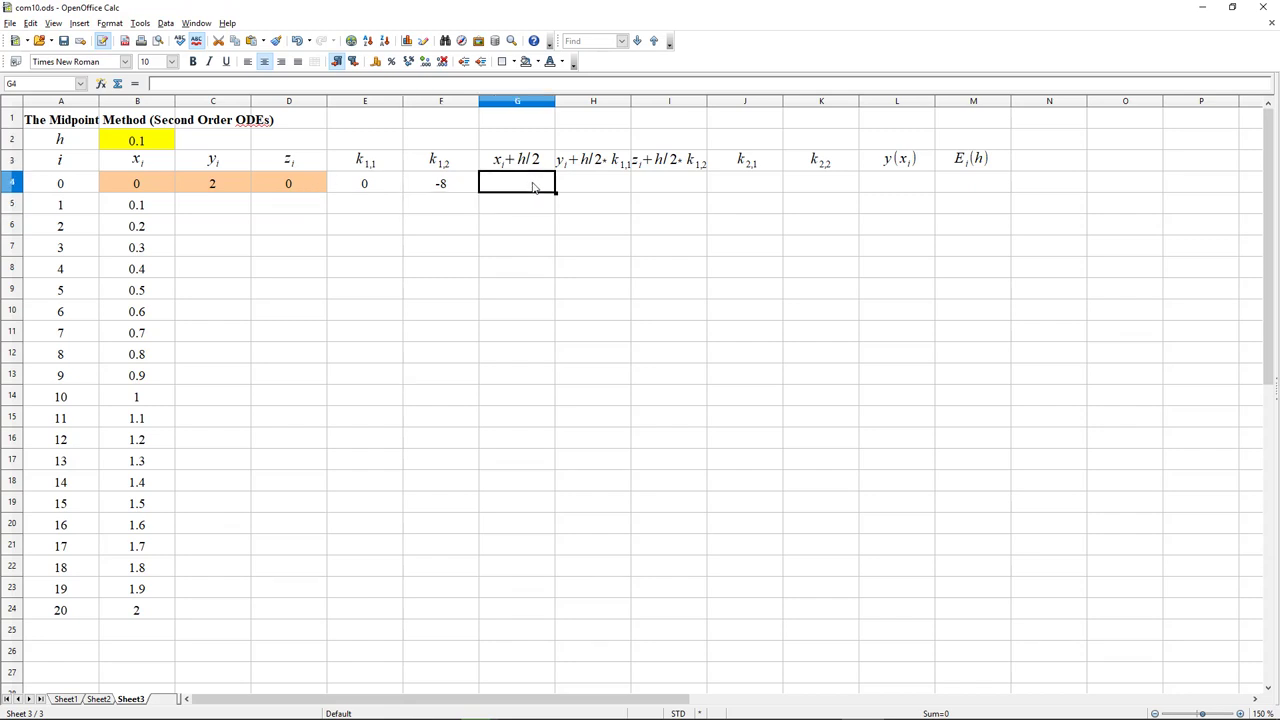
text(=)
click(157, 189)
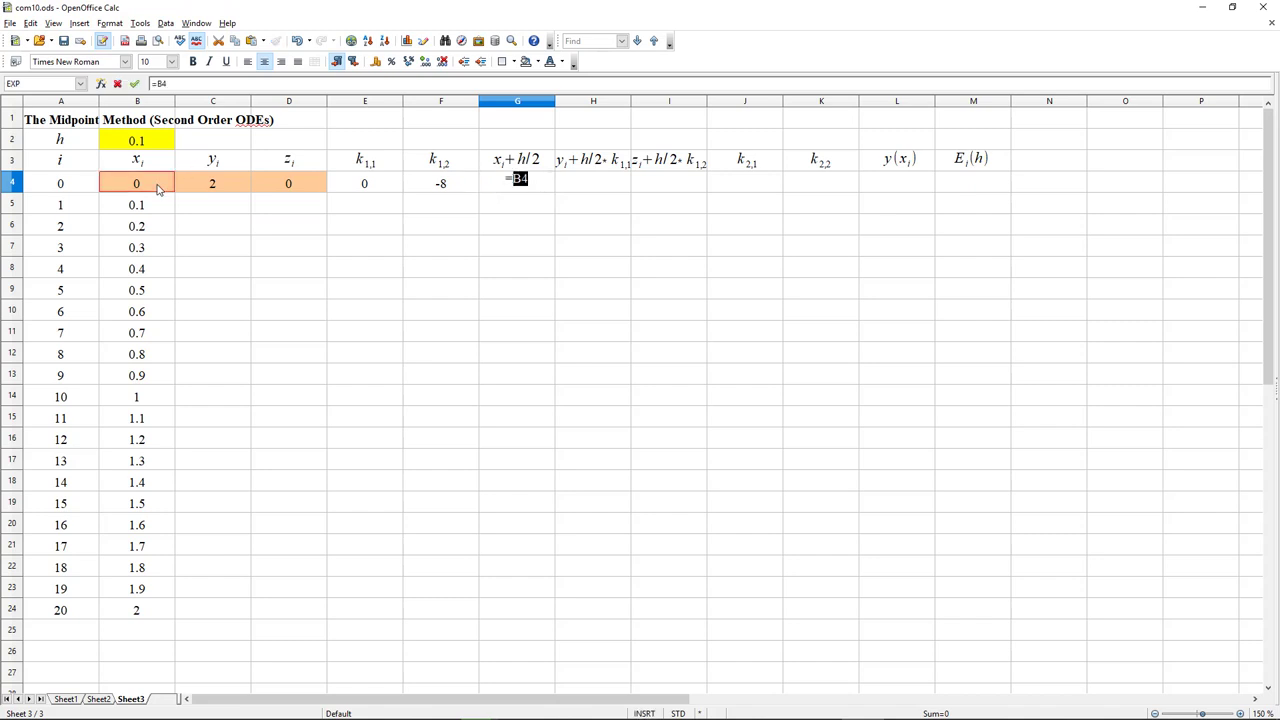
text(+)
click(145, 142)
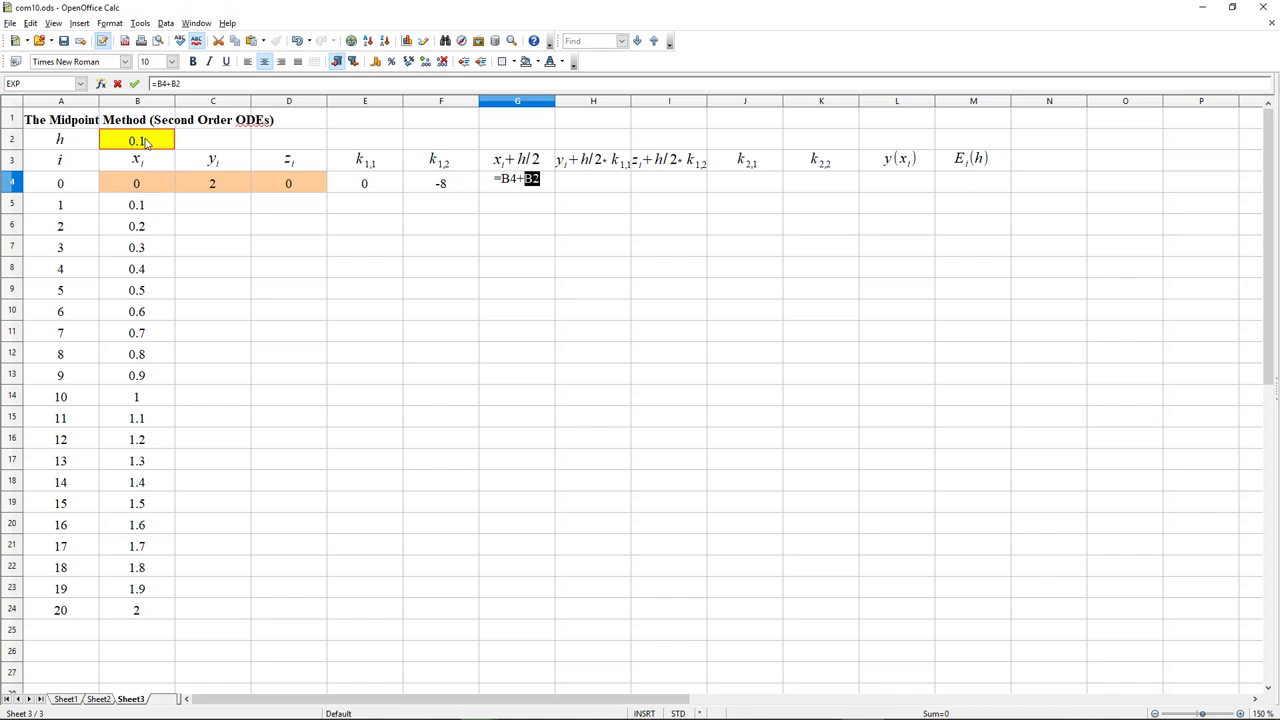
text(/2)
click(172, 86)
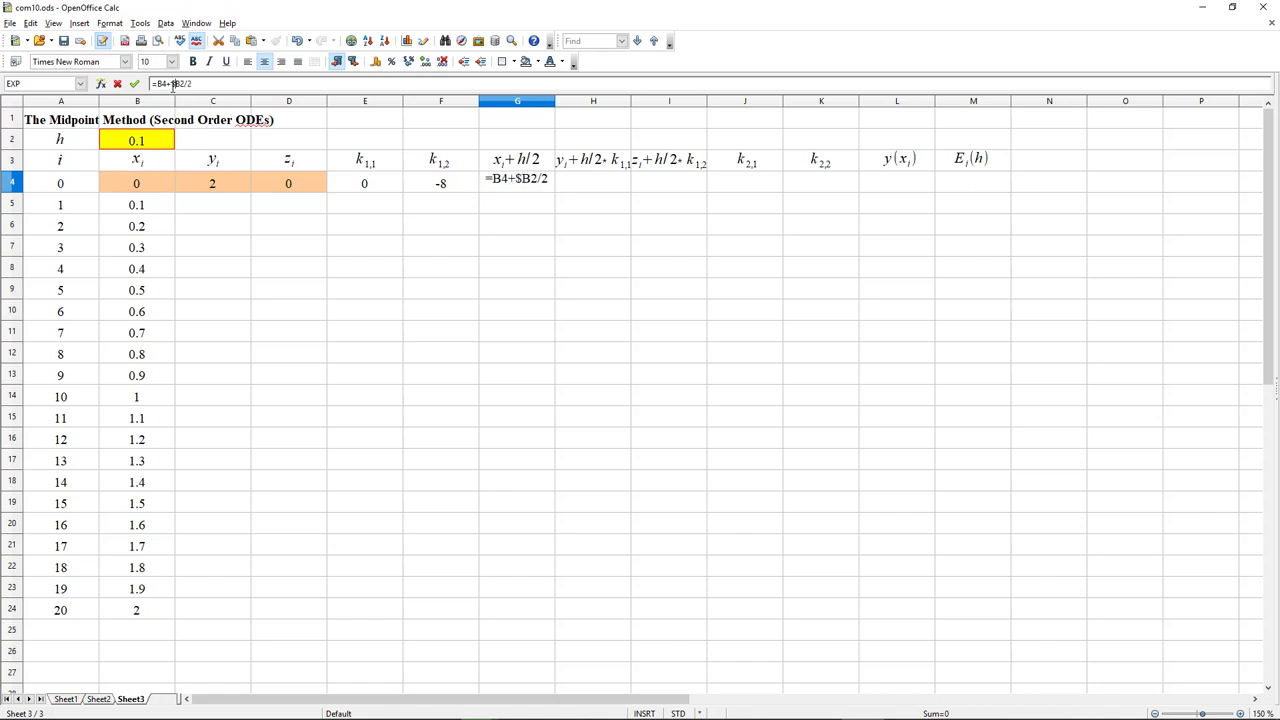
key(shift+F4)
key(Return)
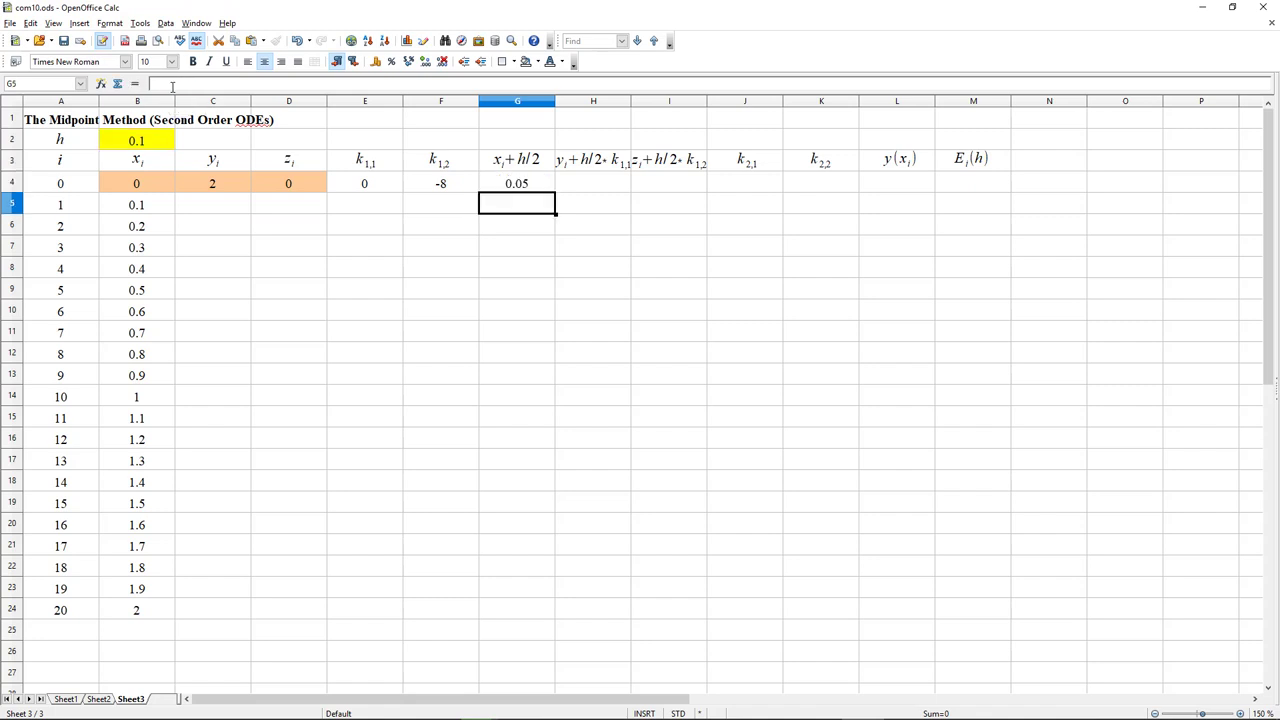
Step: Enter the y midpoint =C4+B2/2*E4 in H4, giving 2
click(603, 192)
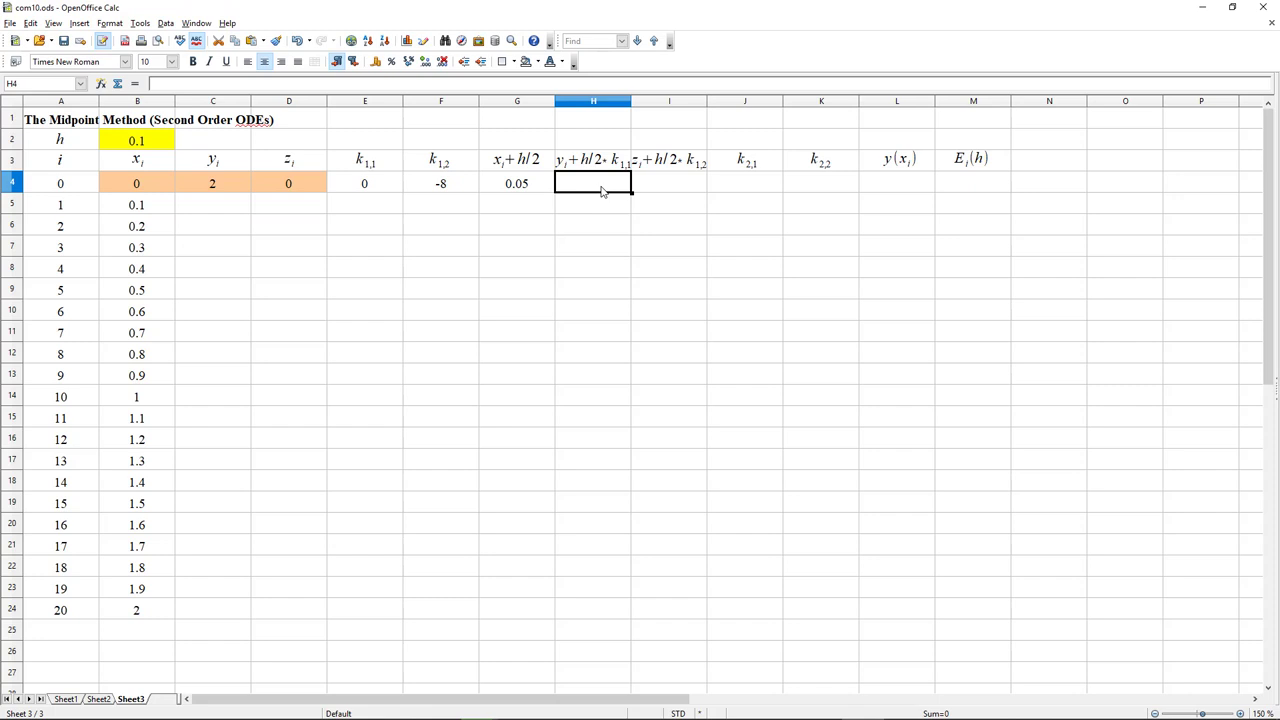
text(=)
click(233, 190)
text(+)
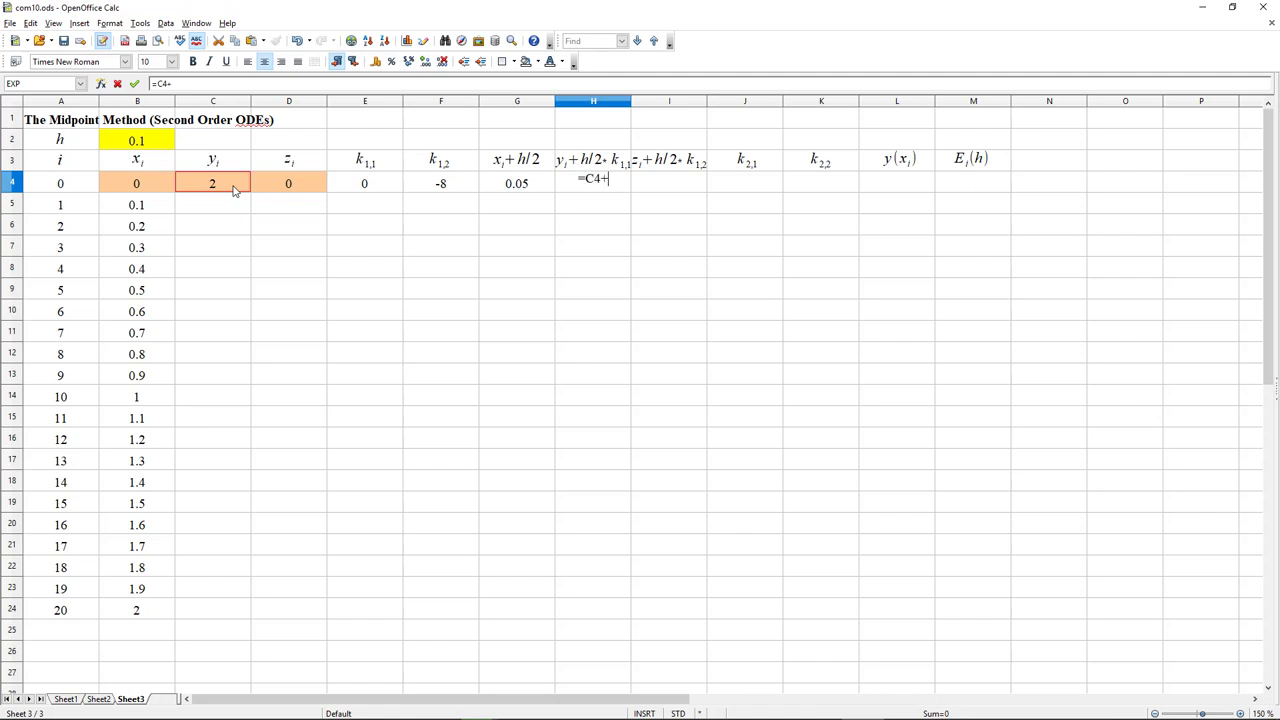
click(153, 140)
text(/)
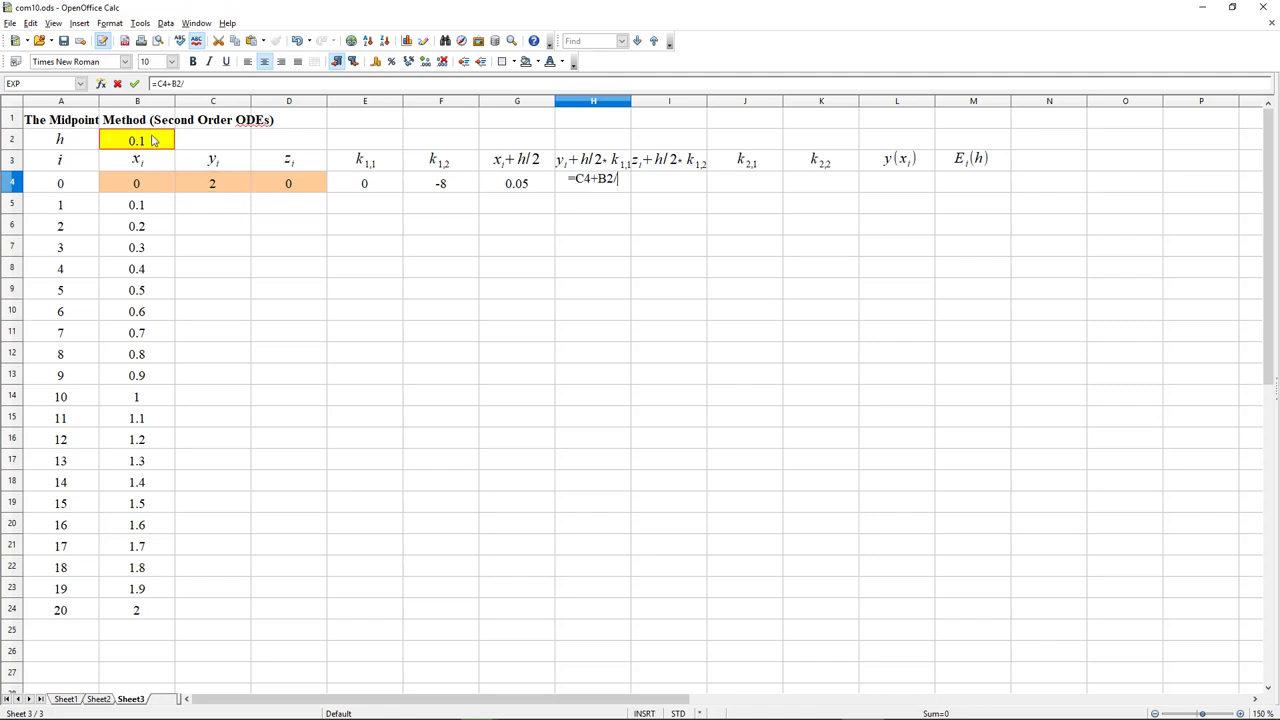
text(2*)
click(383, 188)
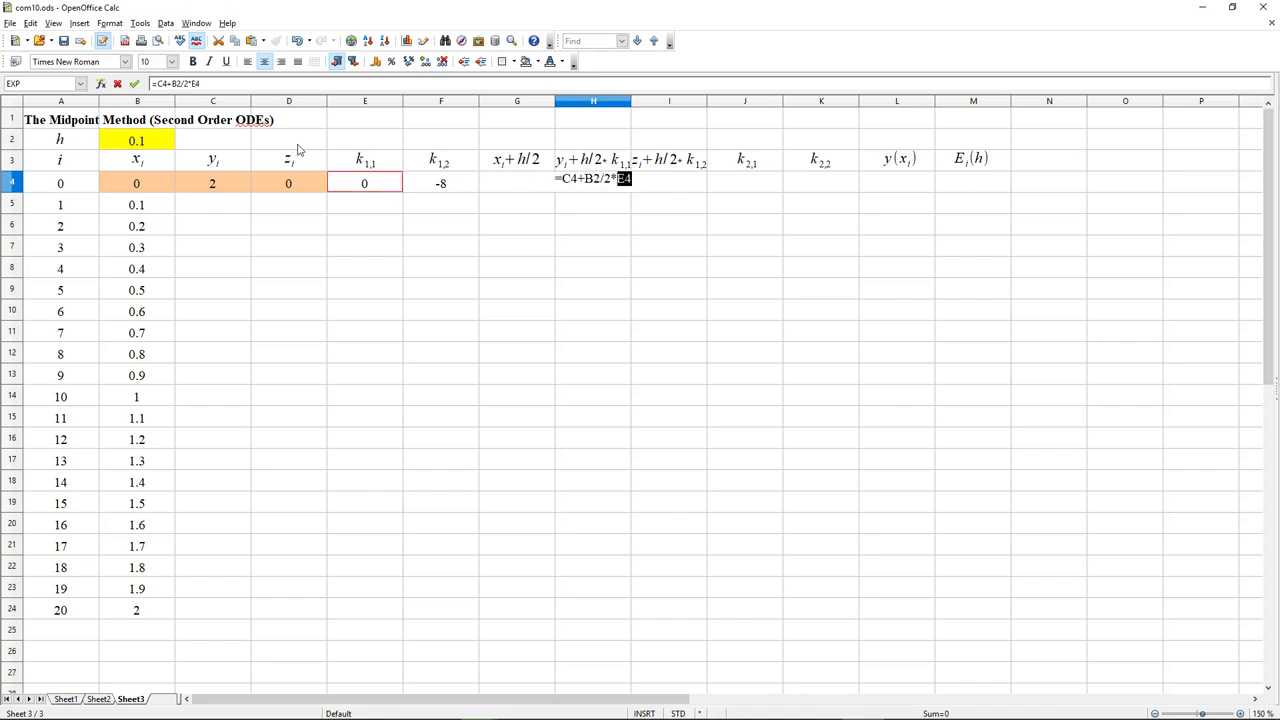
click(172, 84)
key(Return)
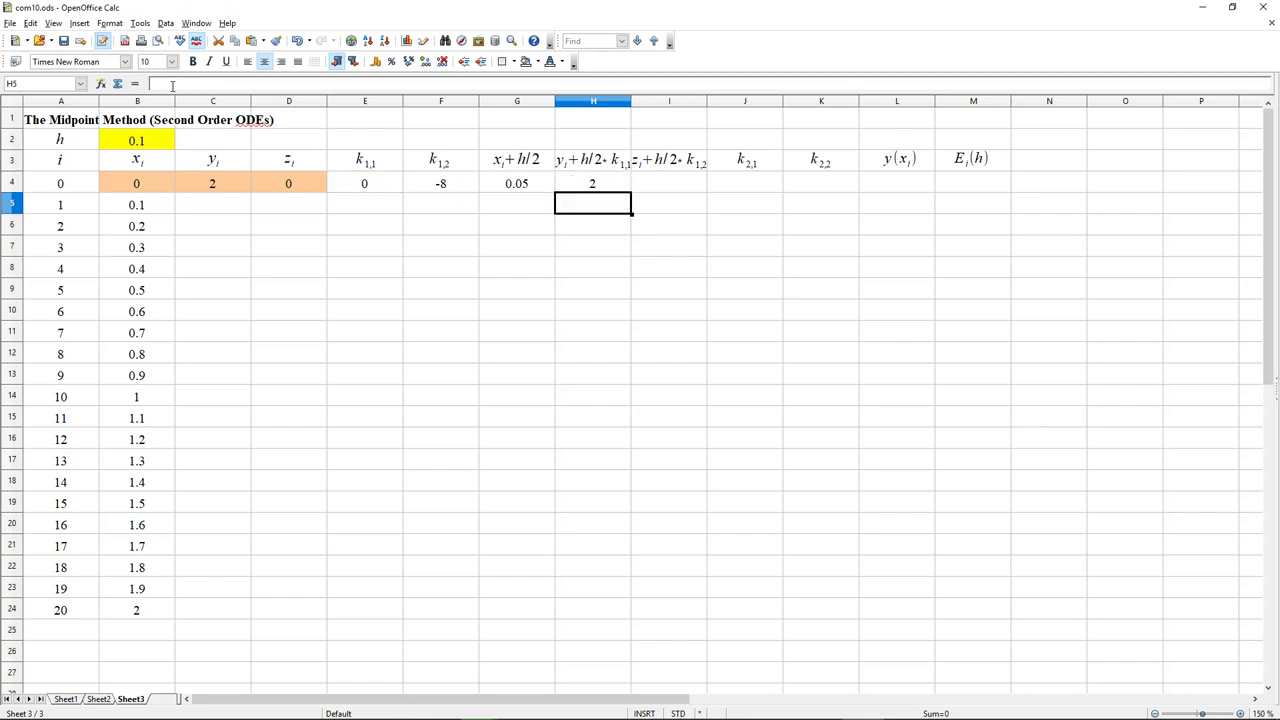
Step: Enter the z midpoint =D4+$B$2/2*F4 in I4, giving -0.4
click(668, 188)
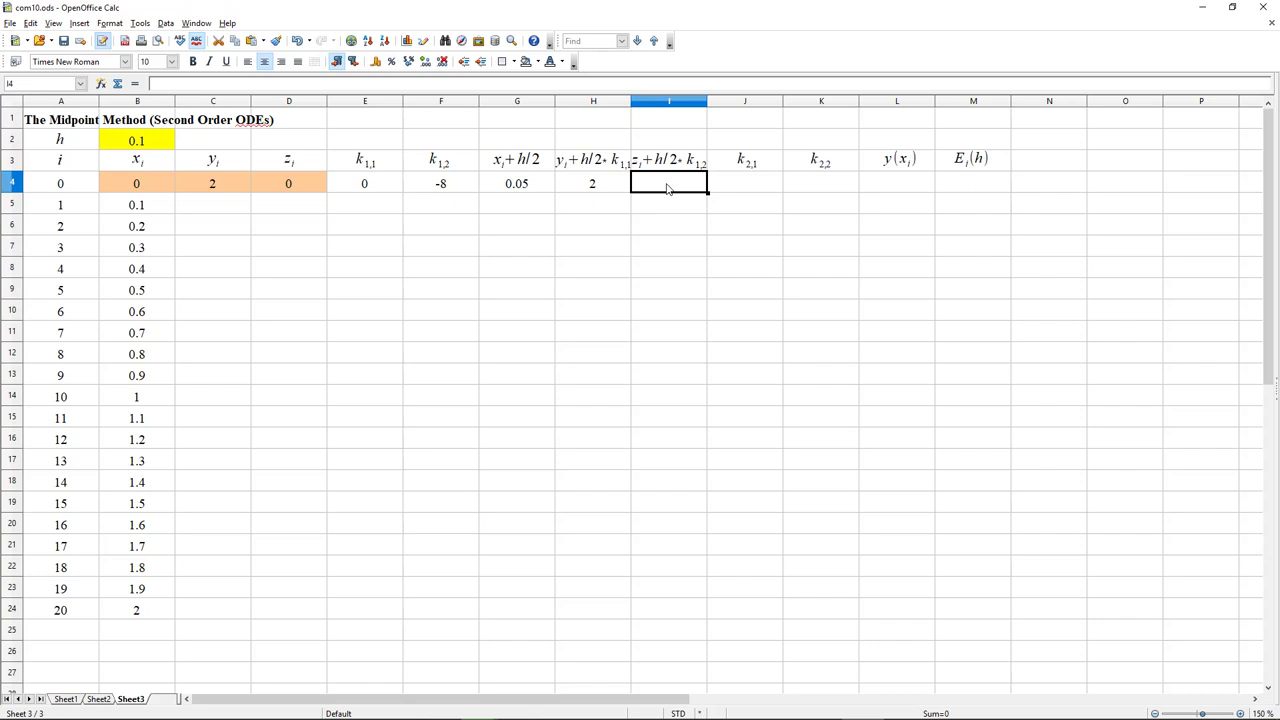
text(=)
click(307, 185)
text(+)
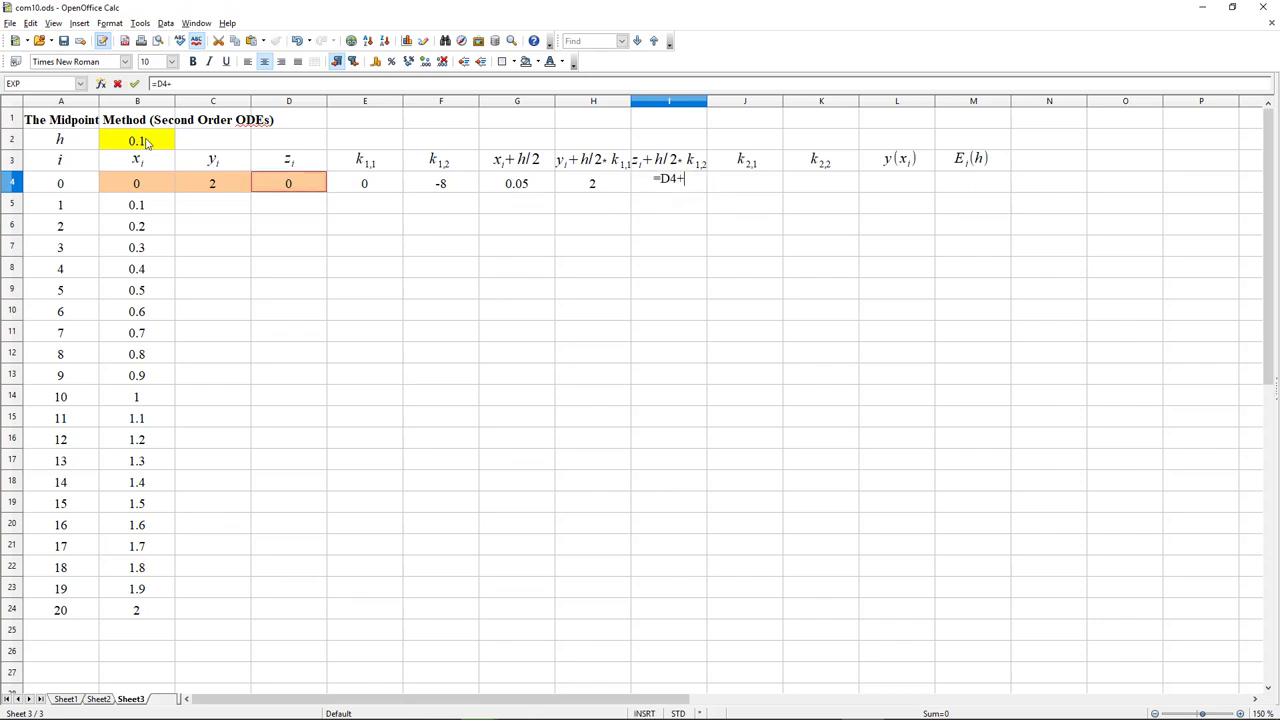
click(147, 143)
text(/2)
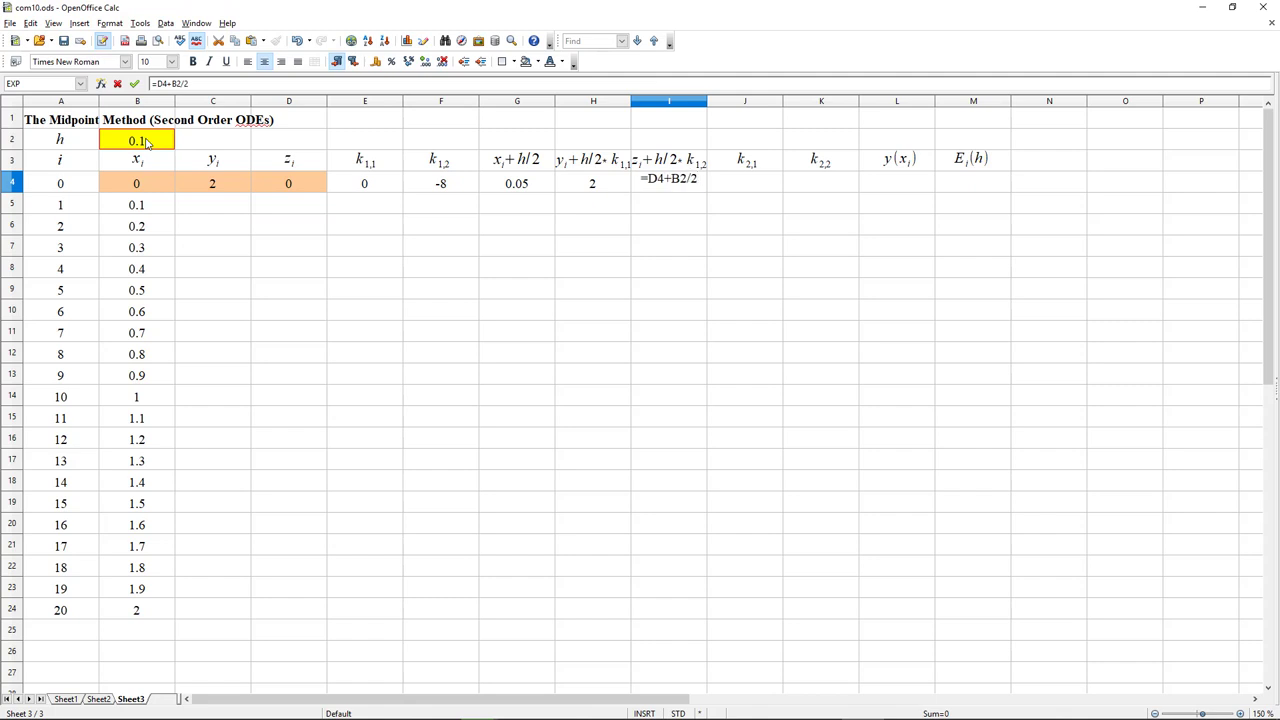
text(*)
click(452, 188)
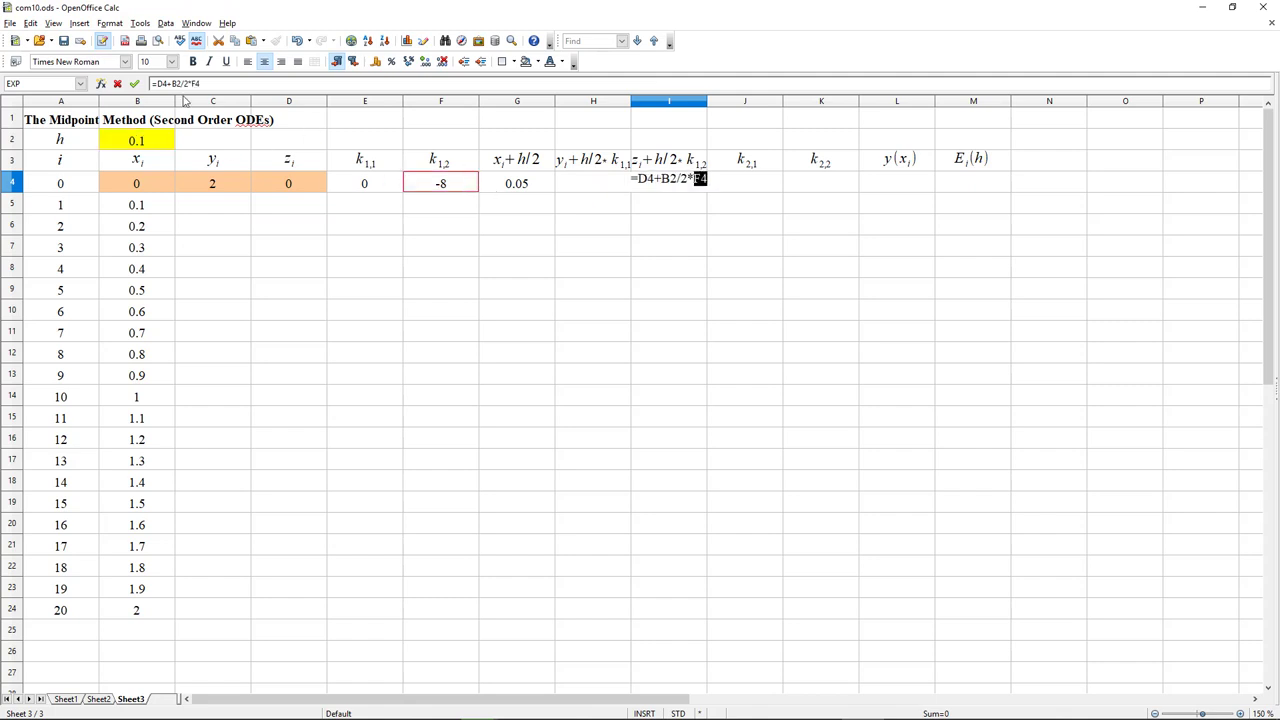
click(172, 84)
text($)
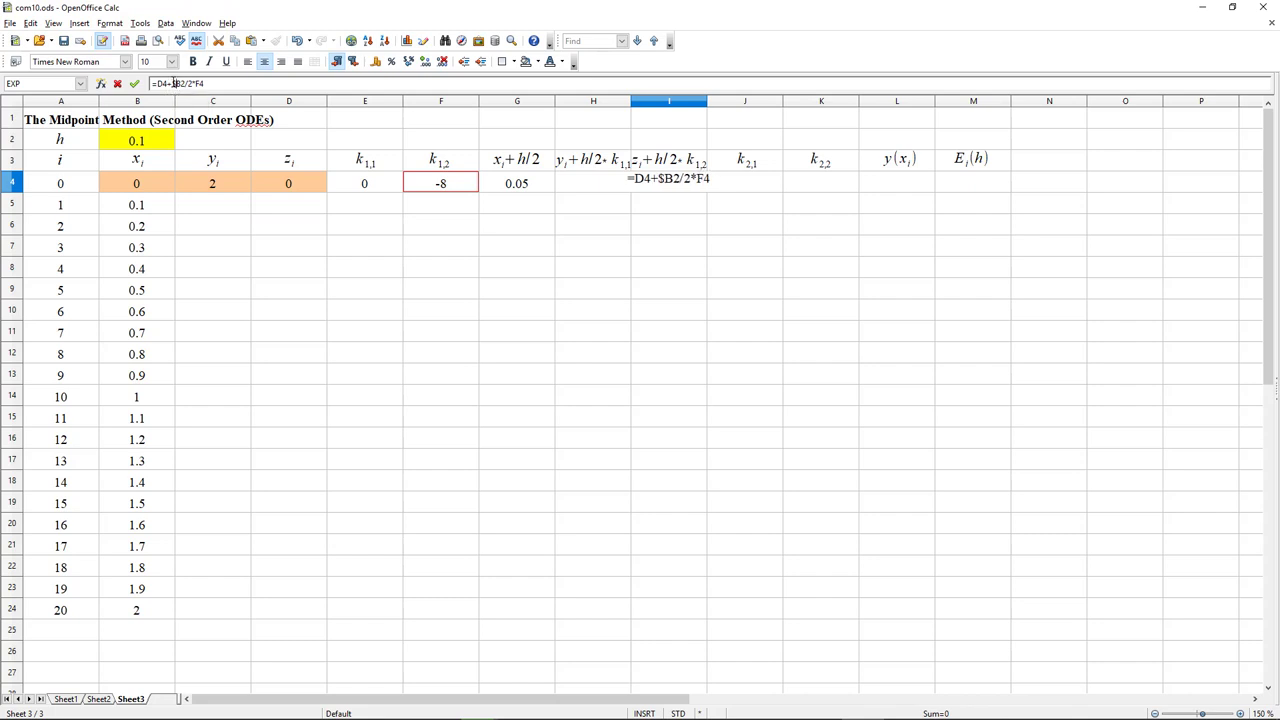
key(F4)
key(Return)
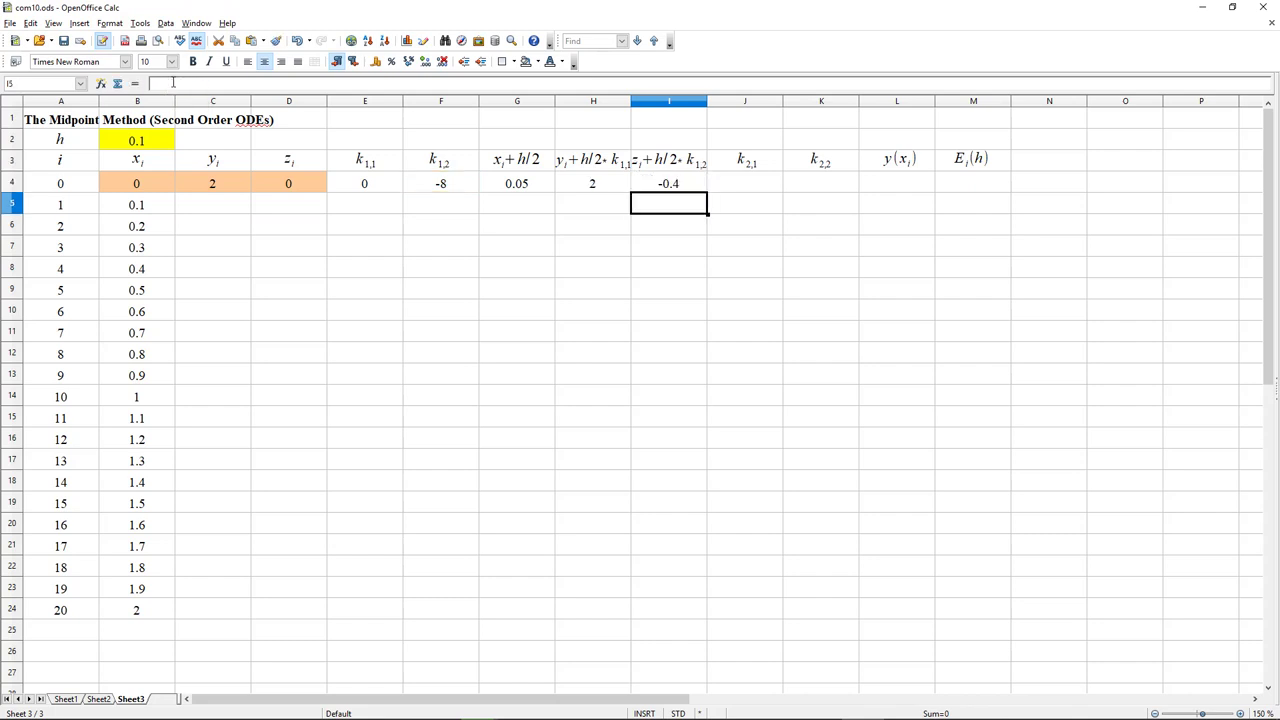
Step: Copy the k1 slope formulas from E4:F4 into J4:K4, giving k2,1 = -0.4 and k2,2 = -7.2
click(385, 187)
shift+click(455, 187)
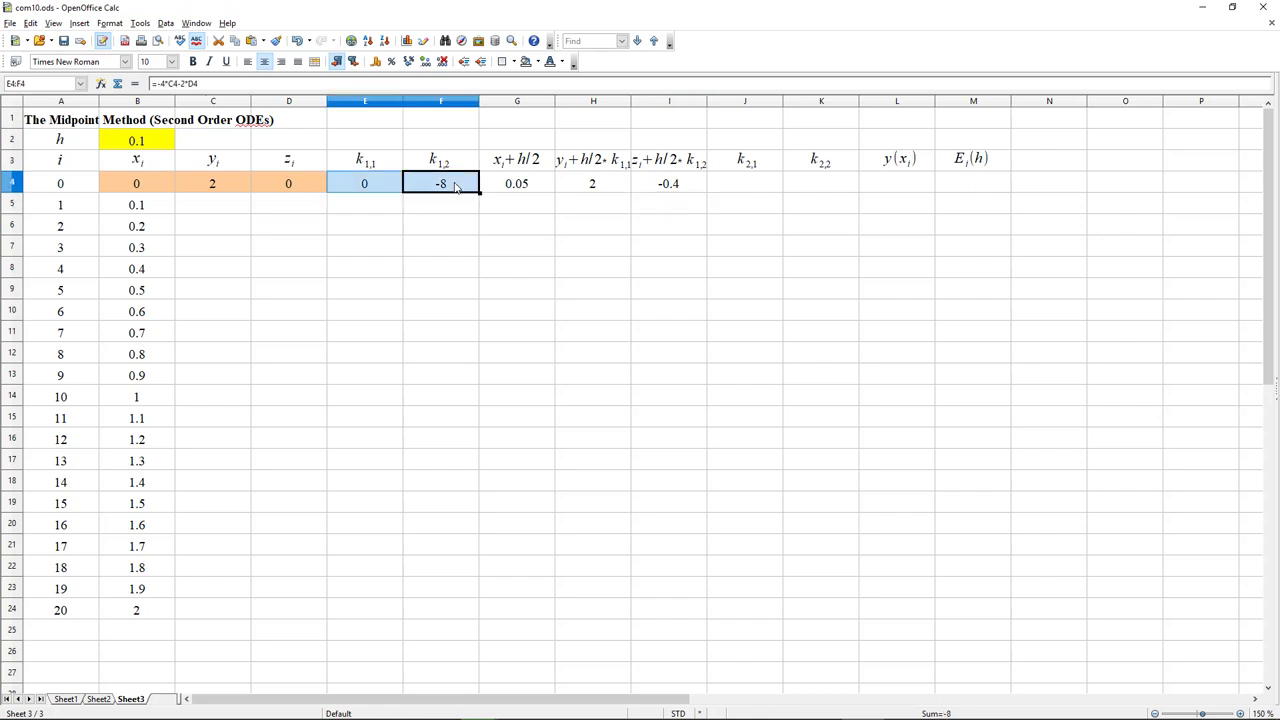
click(765, 183)
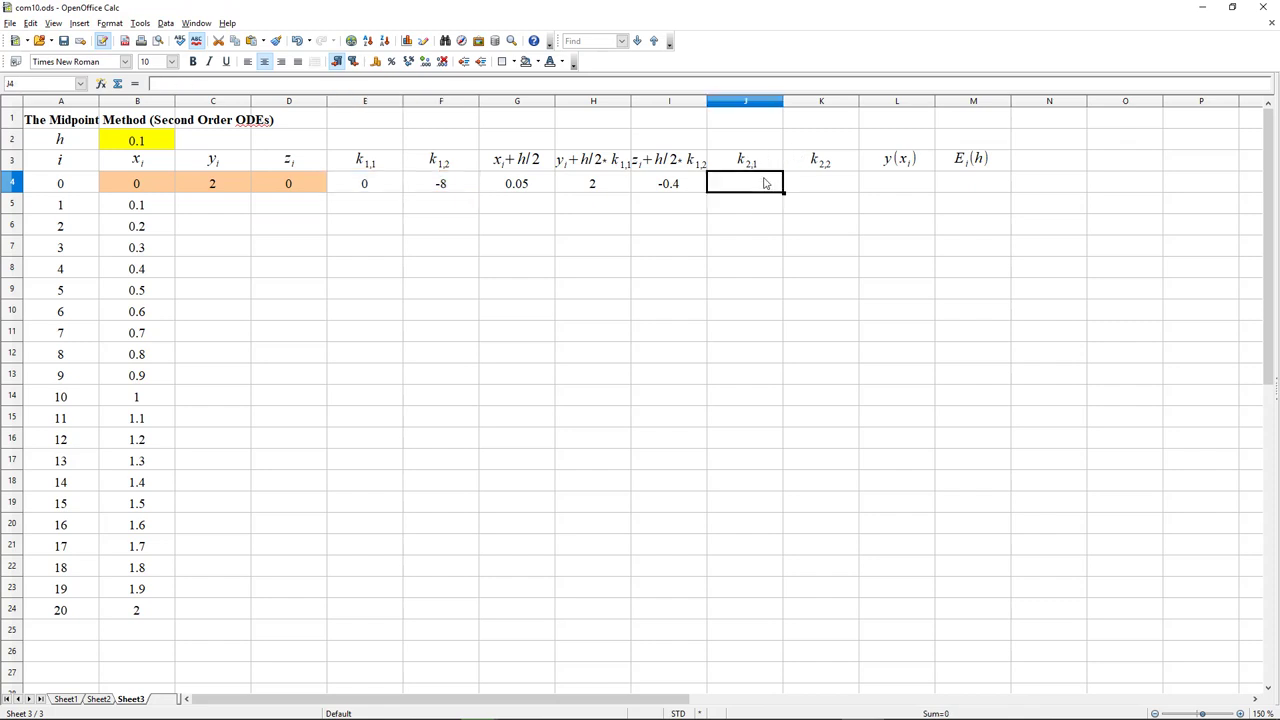
text(-0.4	-7.2)
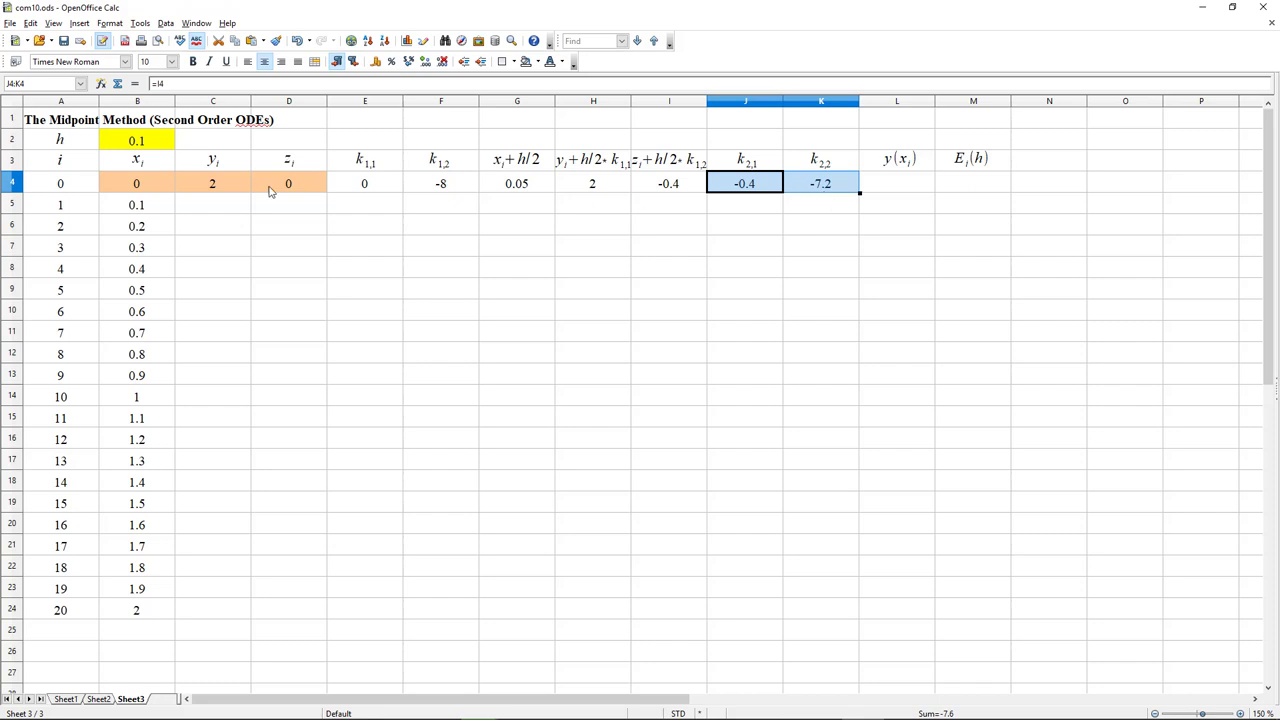
click(202, 208)
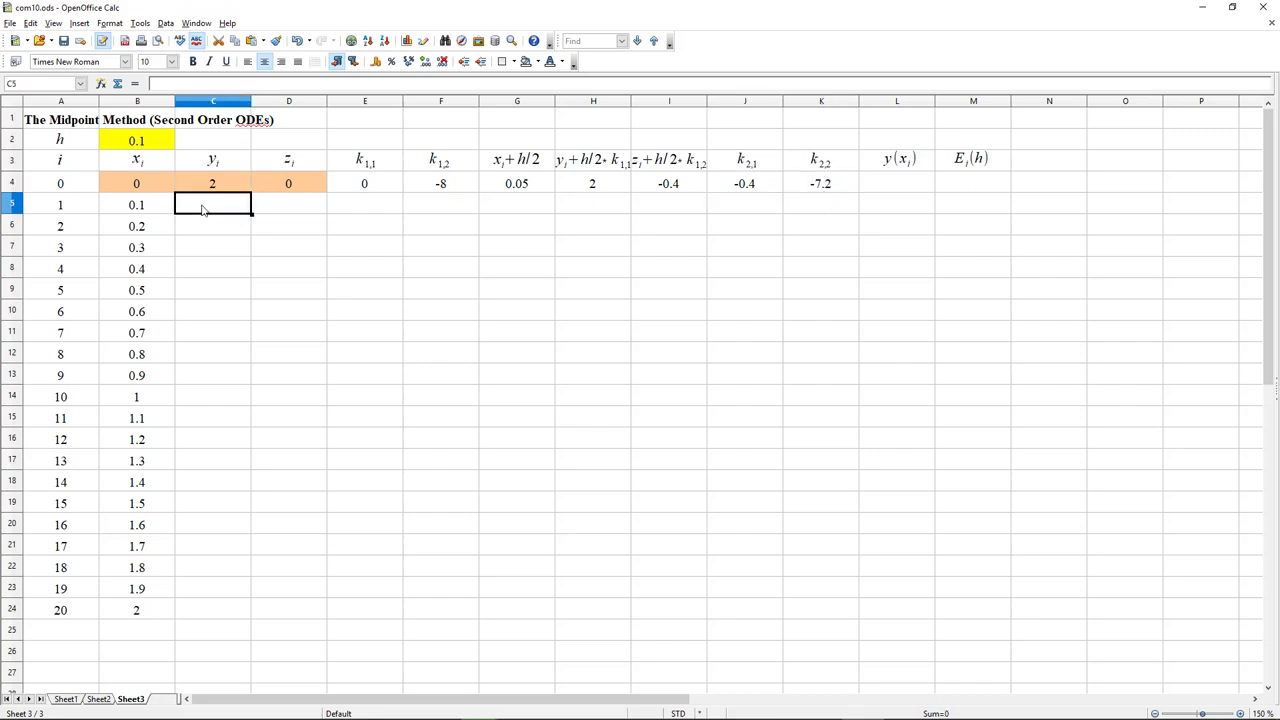
Step: Enter the y midpoint update =C4+$B$2*J4 in C5
text(=)
click(229, 189)
text(+)
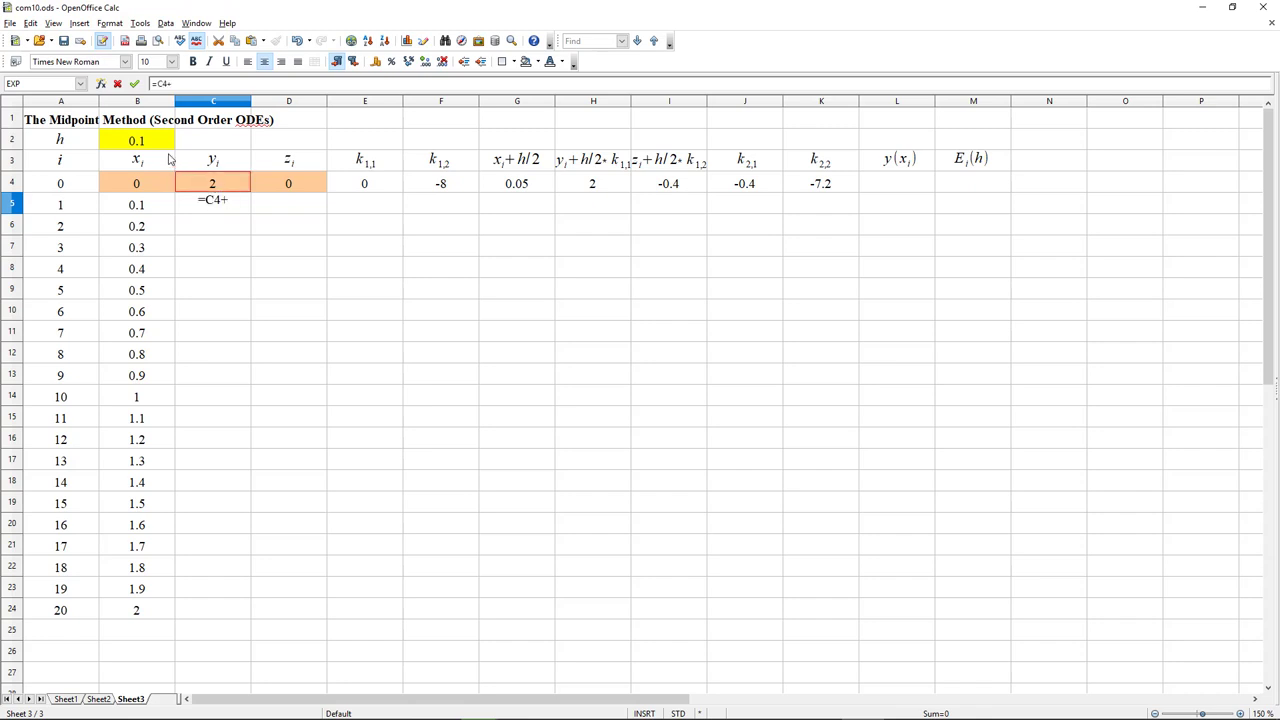
click(152, 139)
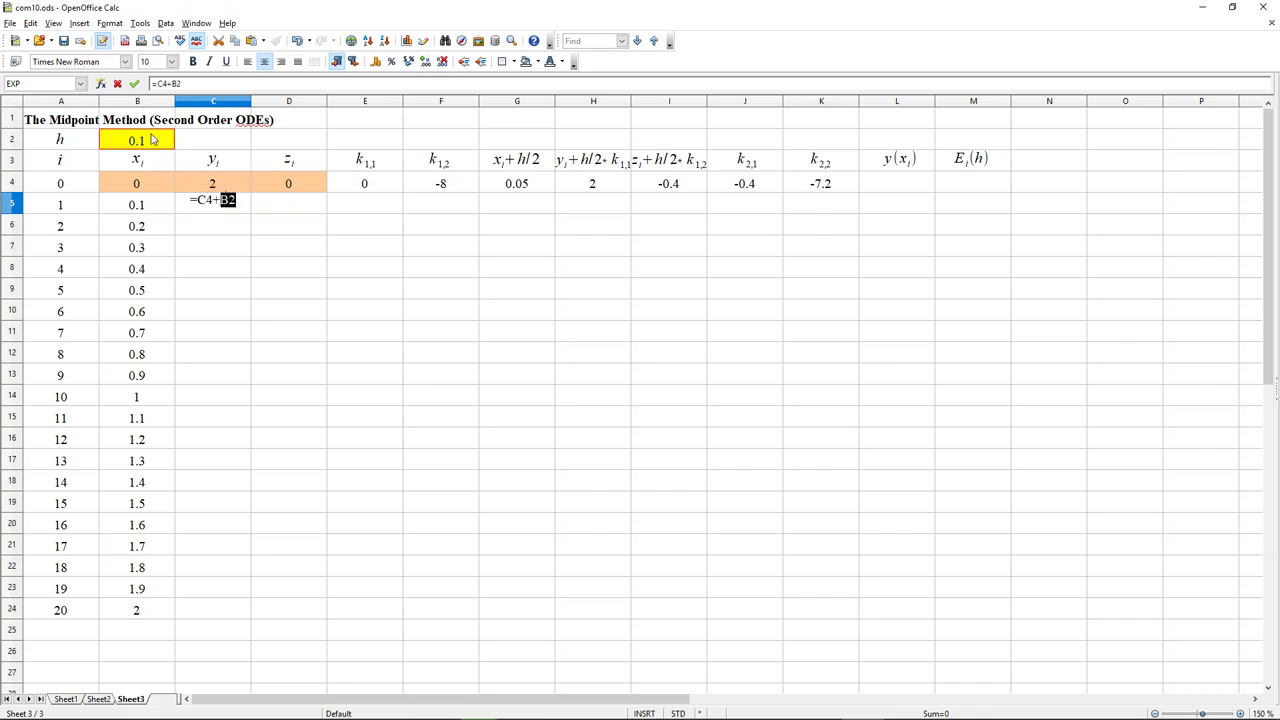
text(*)
click(738, 180)
click(173, 84)
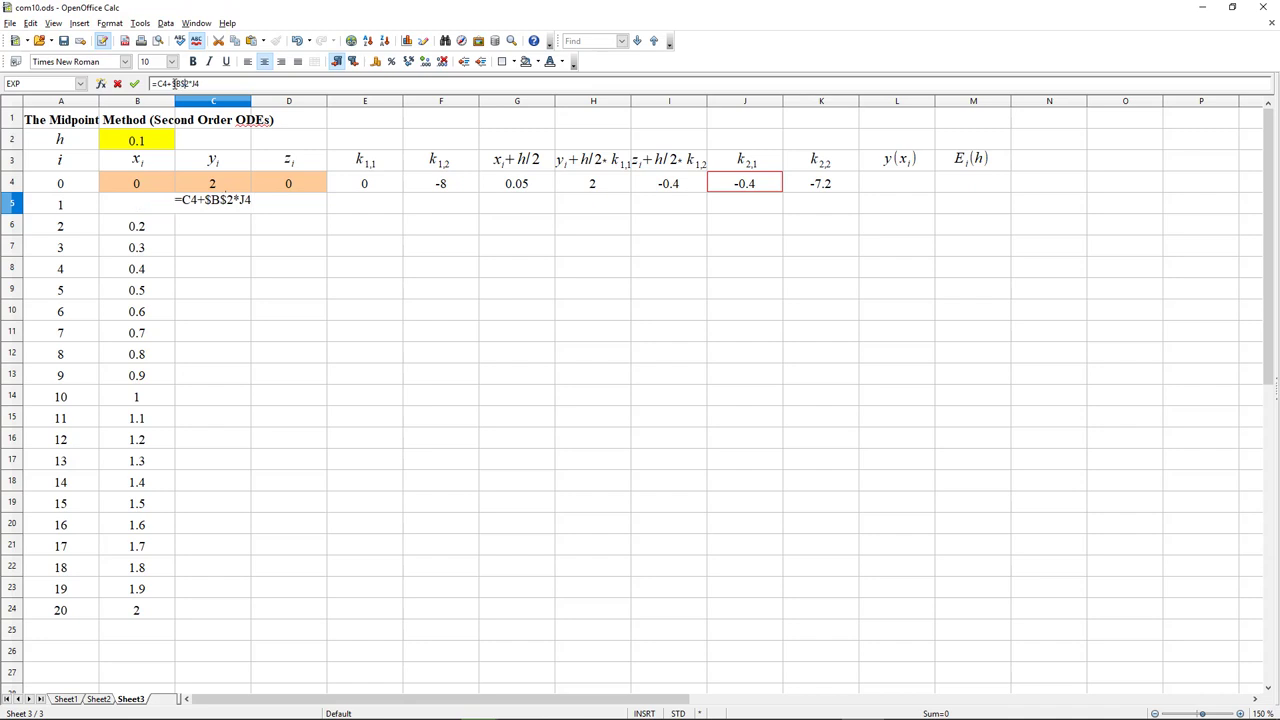
key(Return)
Step: Enter the z midpoint update =D4+$B2*K4 in D5
click(308, 208)
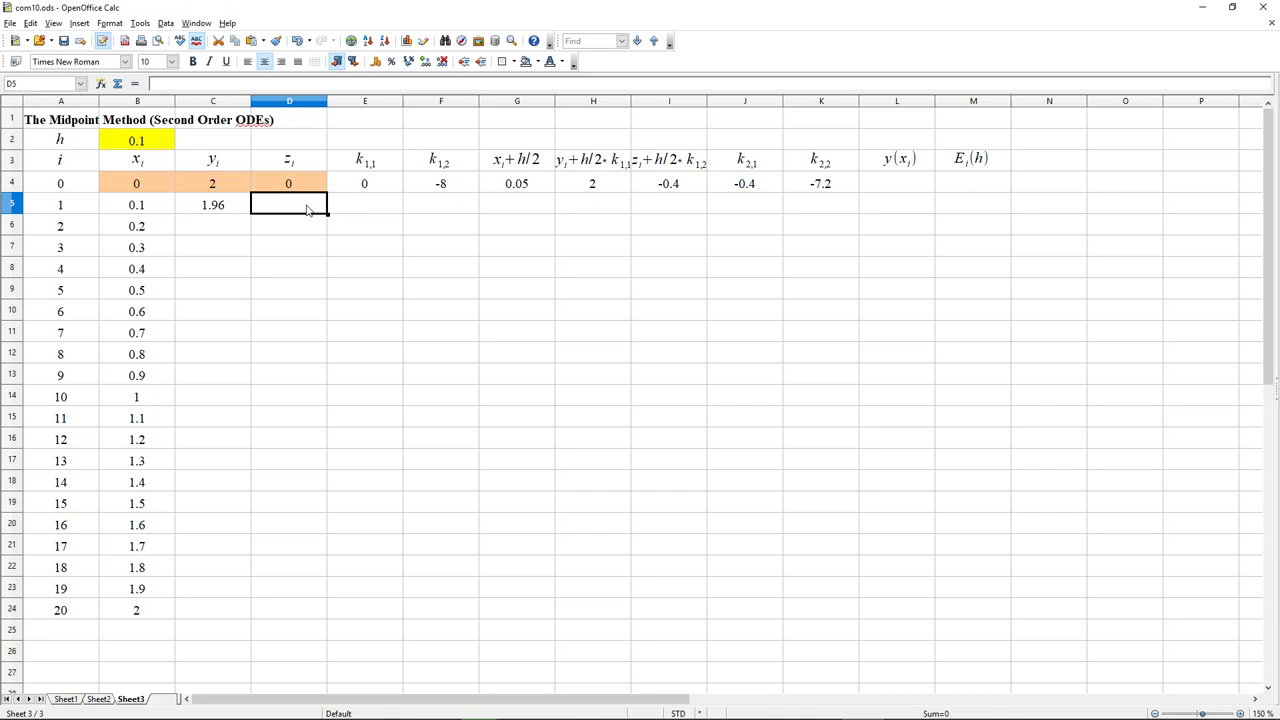
text(=)
click(318, 187)
text(+)
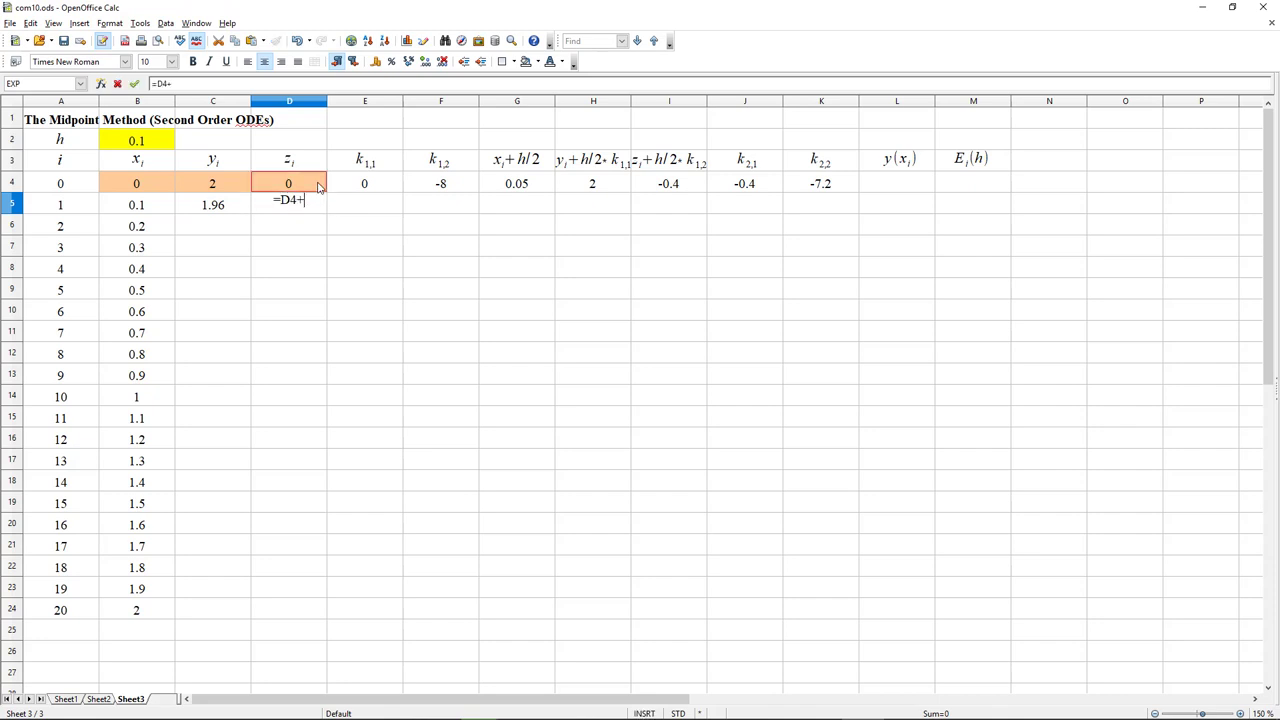
click(144, 143)
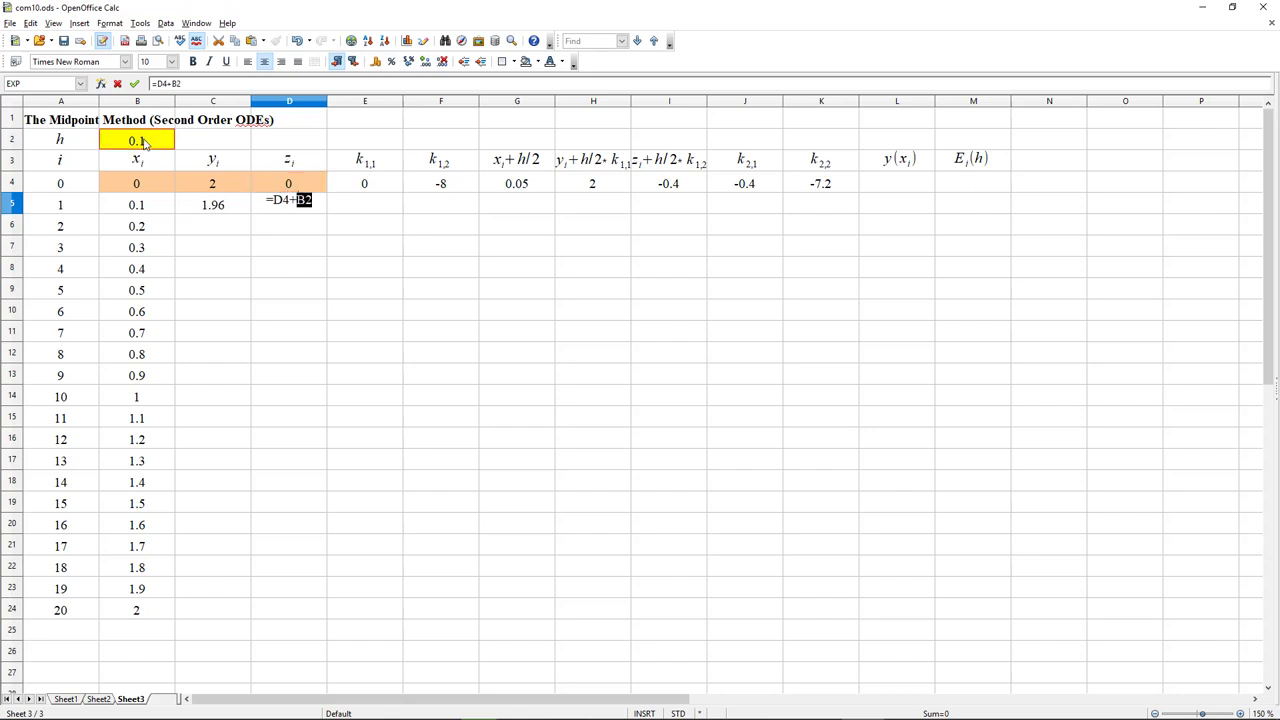
text(*)
click(812, 187)
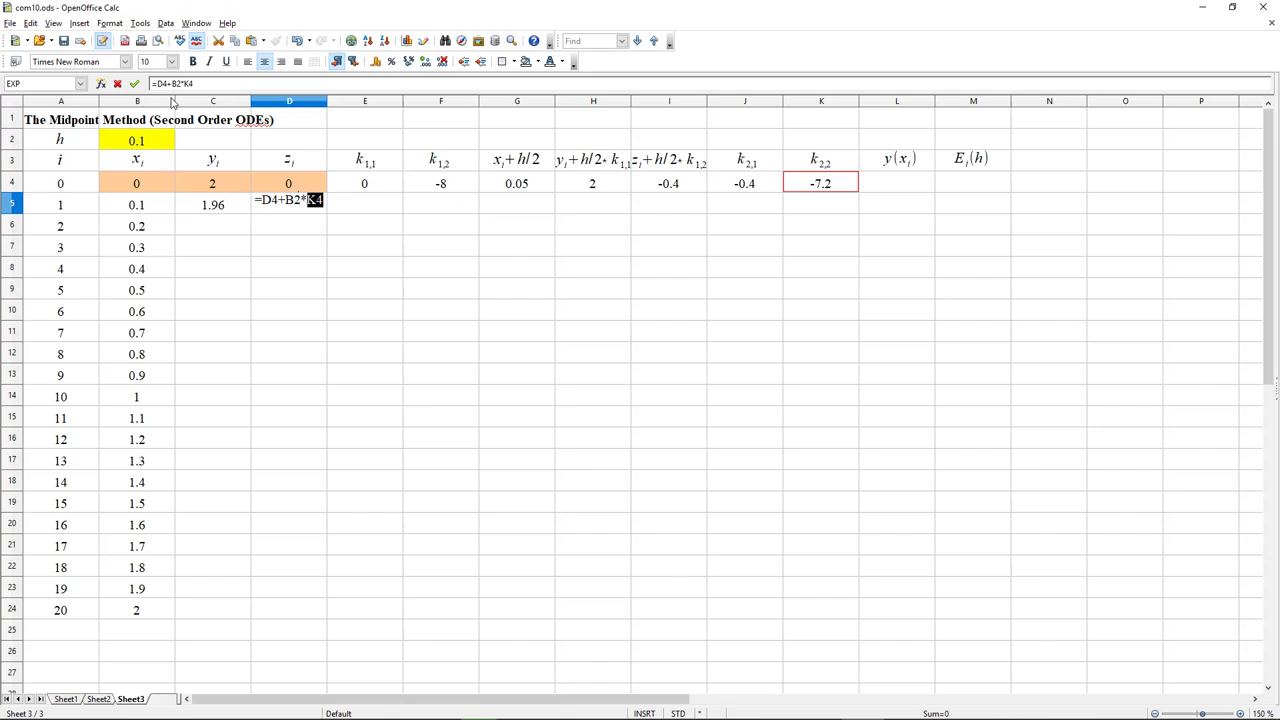
click(175, 84)
text($B$)
key(Return)
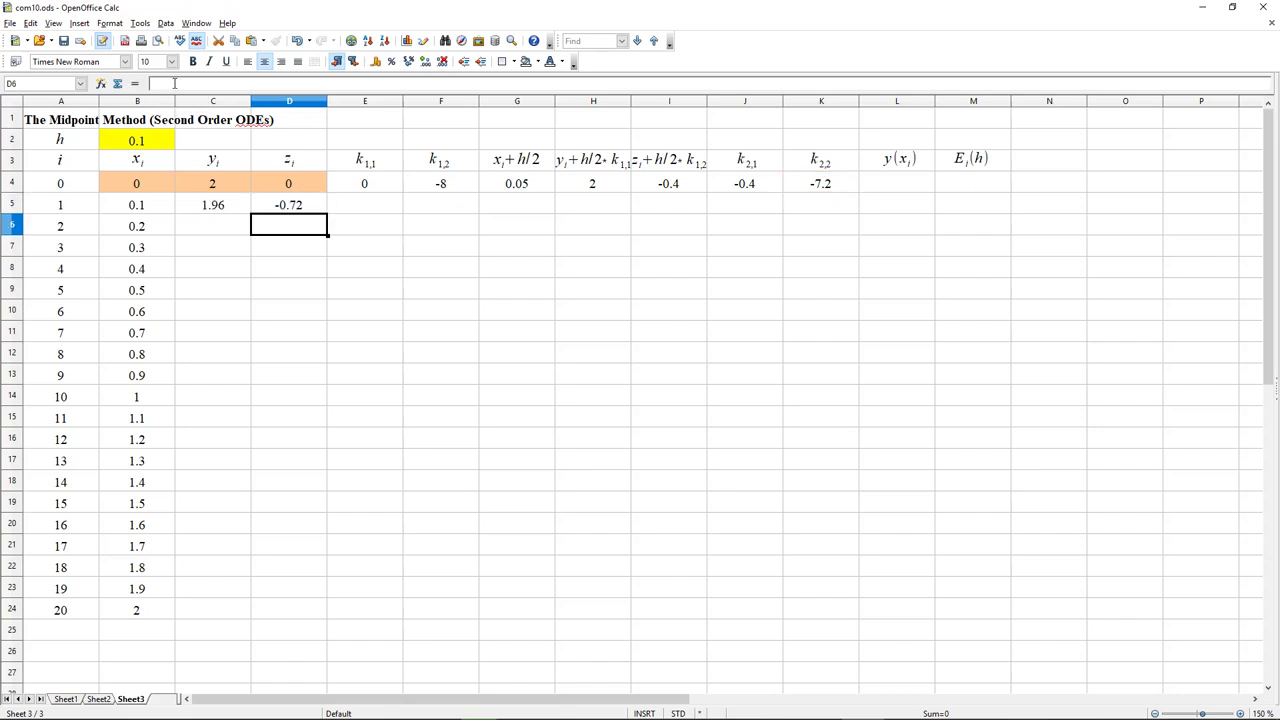
Step: Fill the C5:D5 update formulas down to row 24
click(221, 205)
shift+click(308, 206)
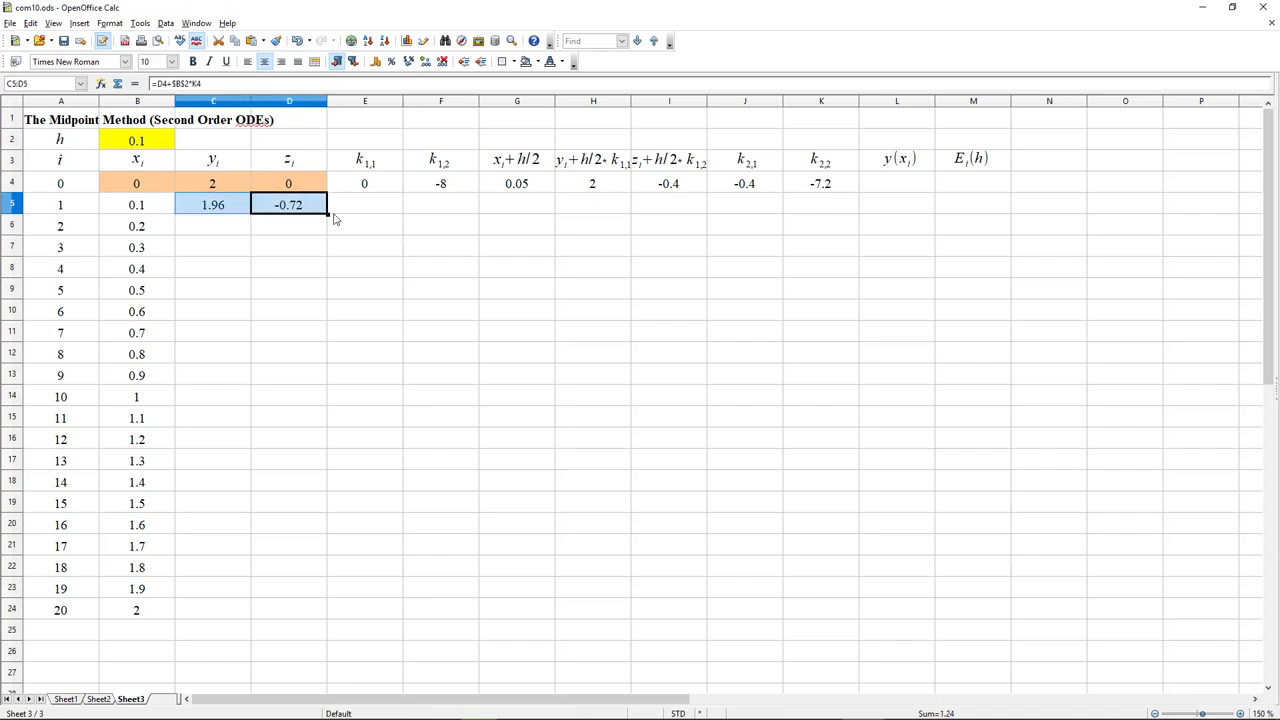
double_click(328, 213)
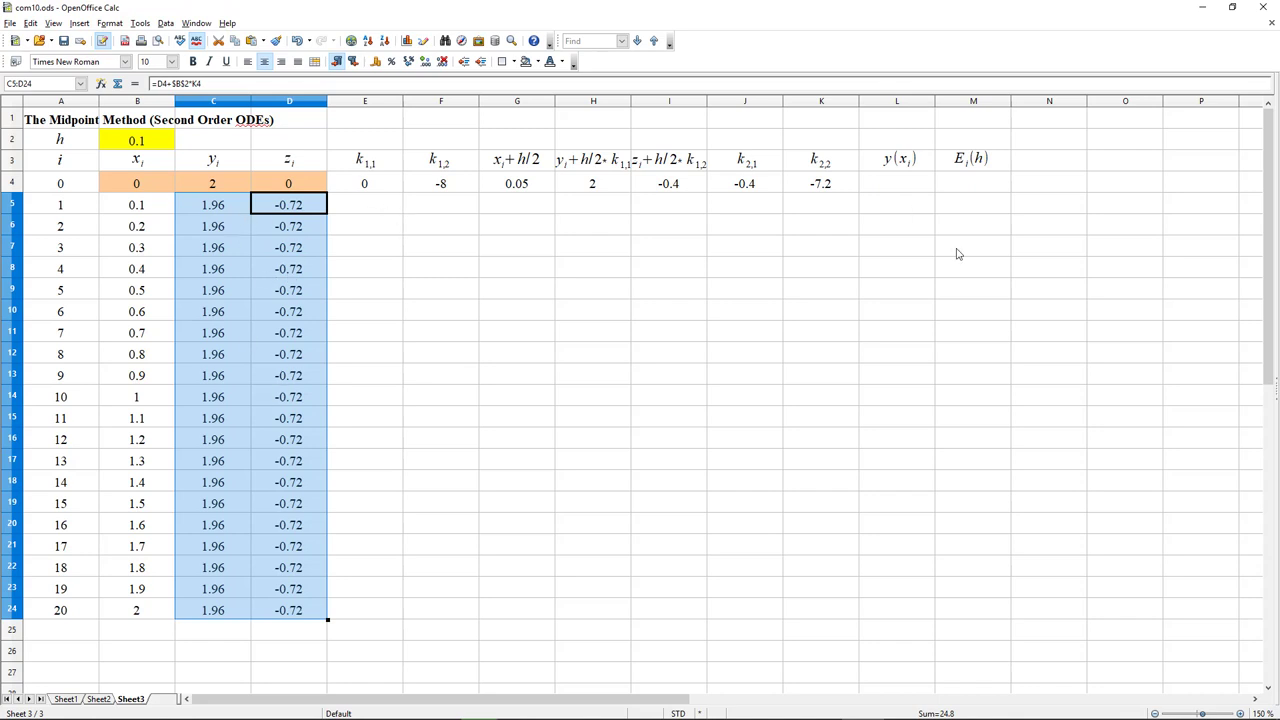
Step: Fill the slope and midpoint formulas in E4:K4 down to row 23
click(380, 184)
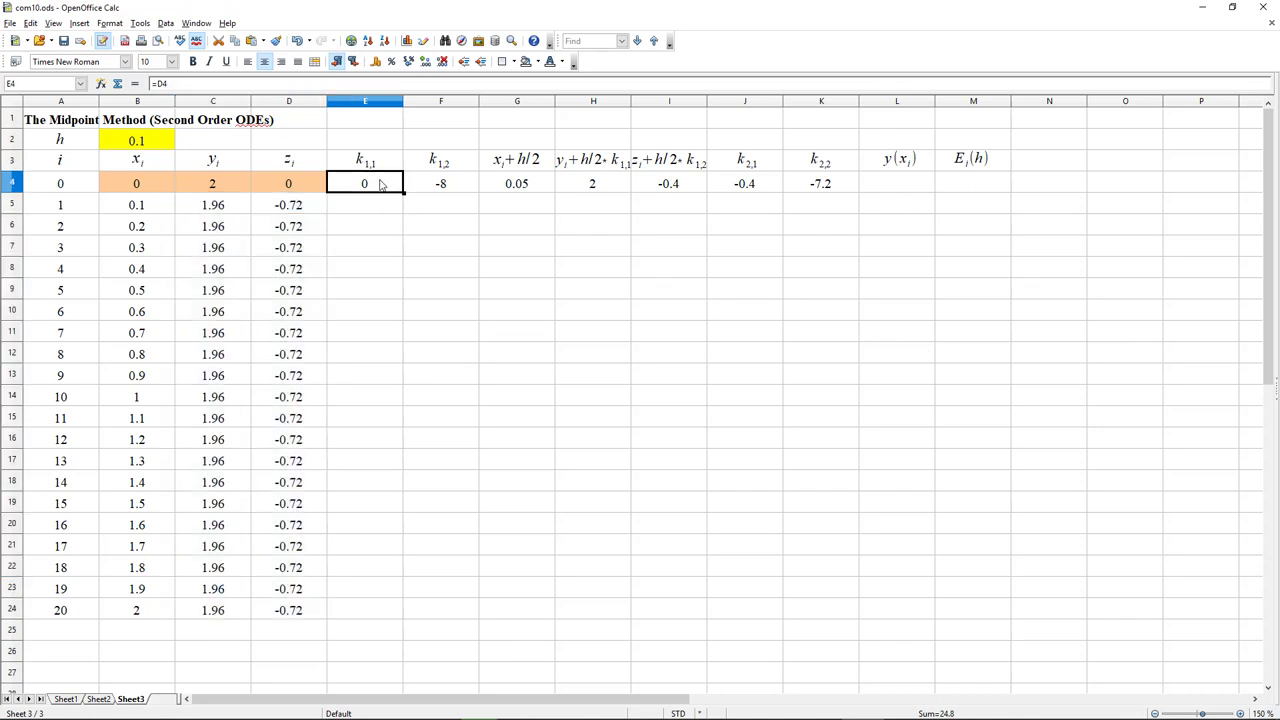
shift+click(830, 187)
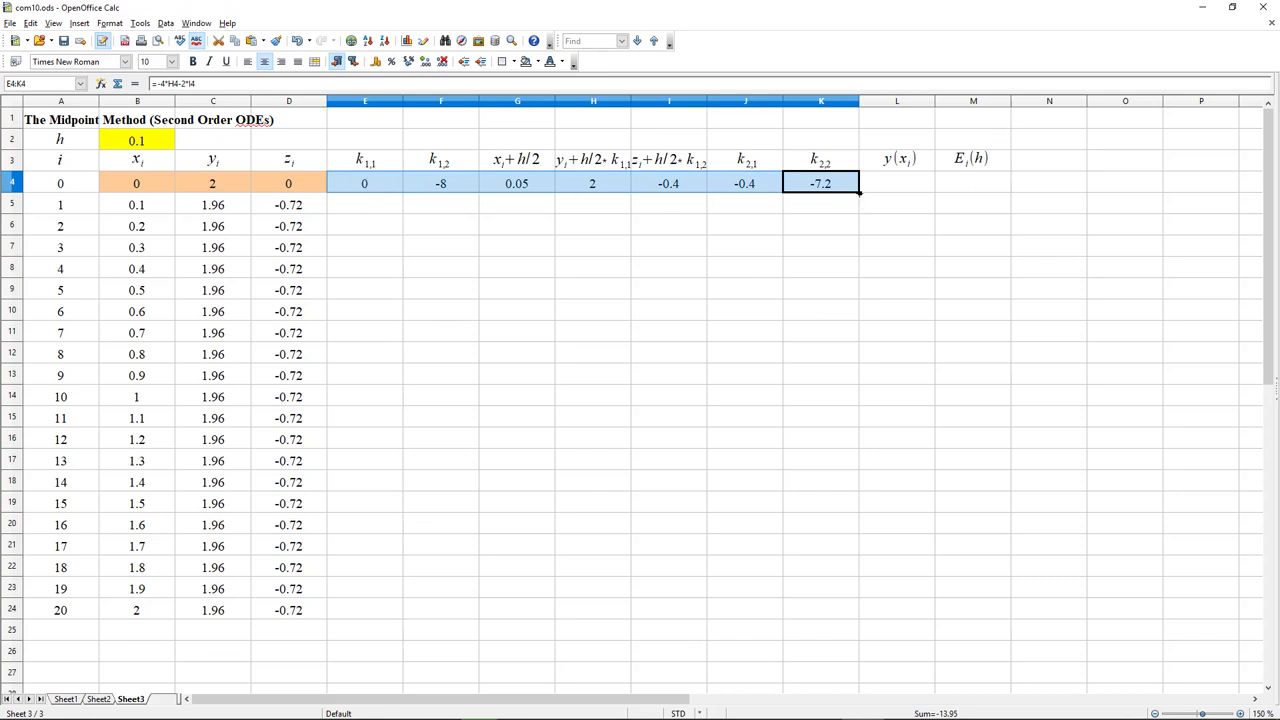
drag(859, 192, 850, 594)
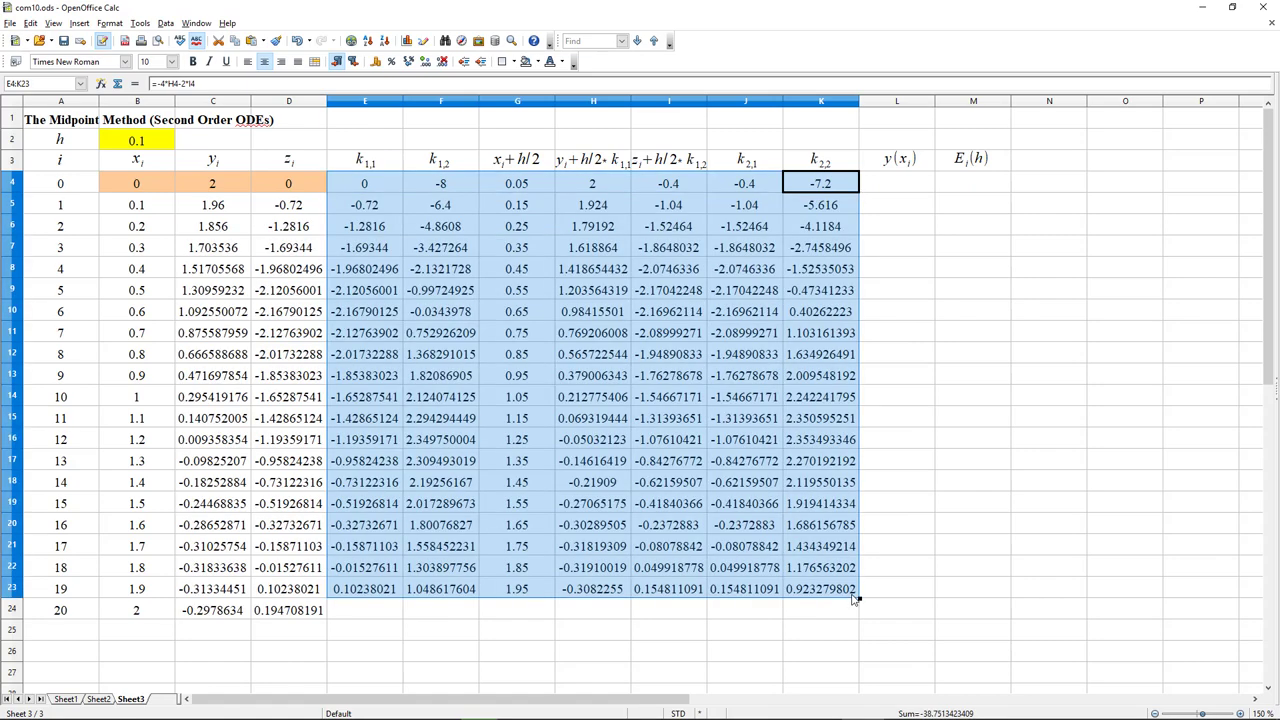
click(220, 103)
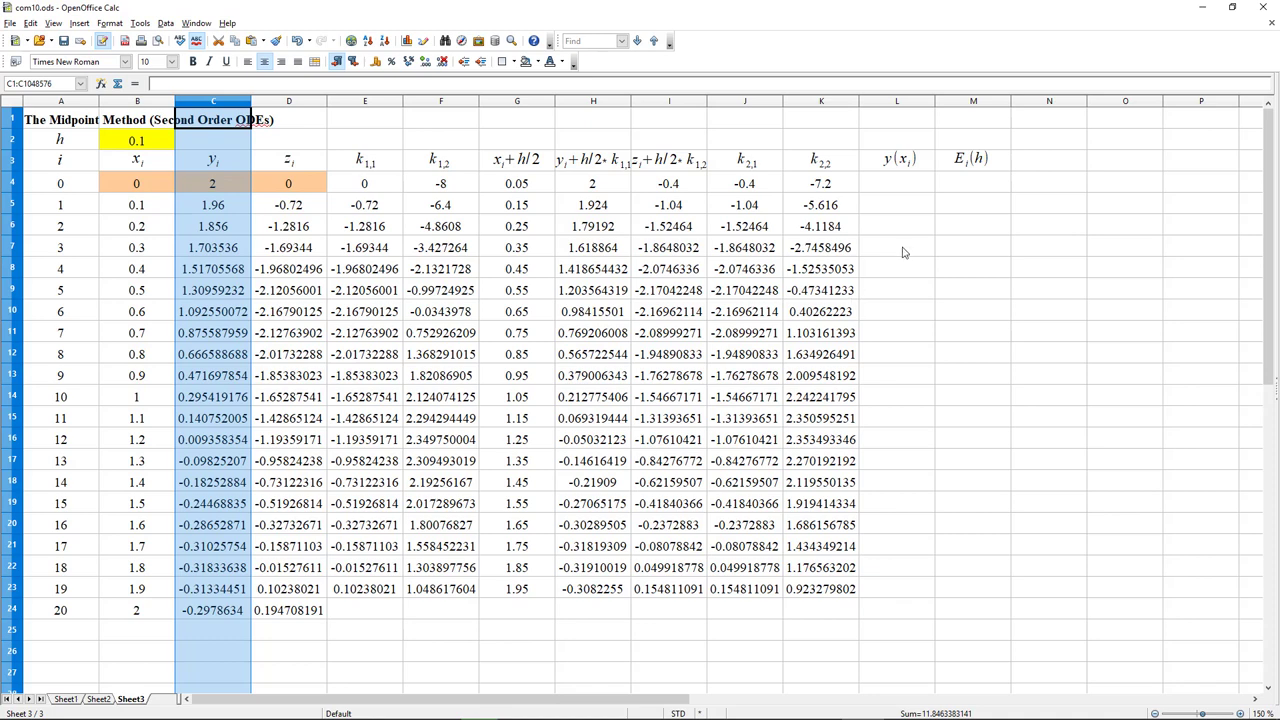
Step: Enter =2*exp(-B4)*(cos(sqrt(3)*B4)+1/sqrt(3)*sin(sqrt(3)*B4)) in L4, giving 2
click(897, 188)
text(=)
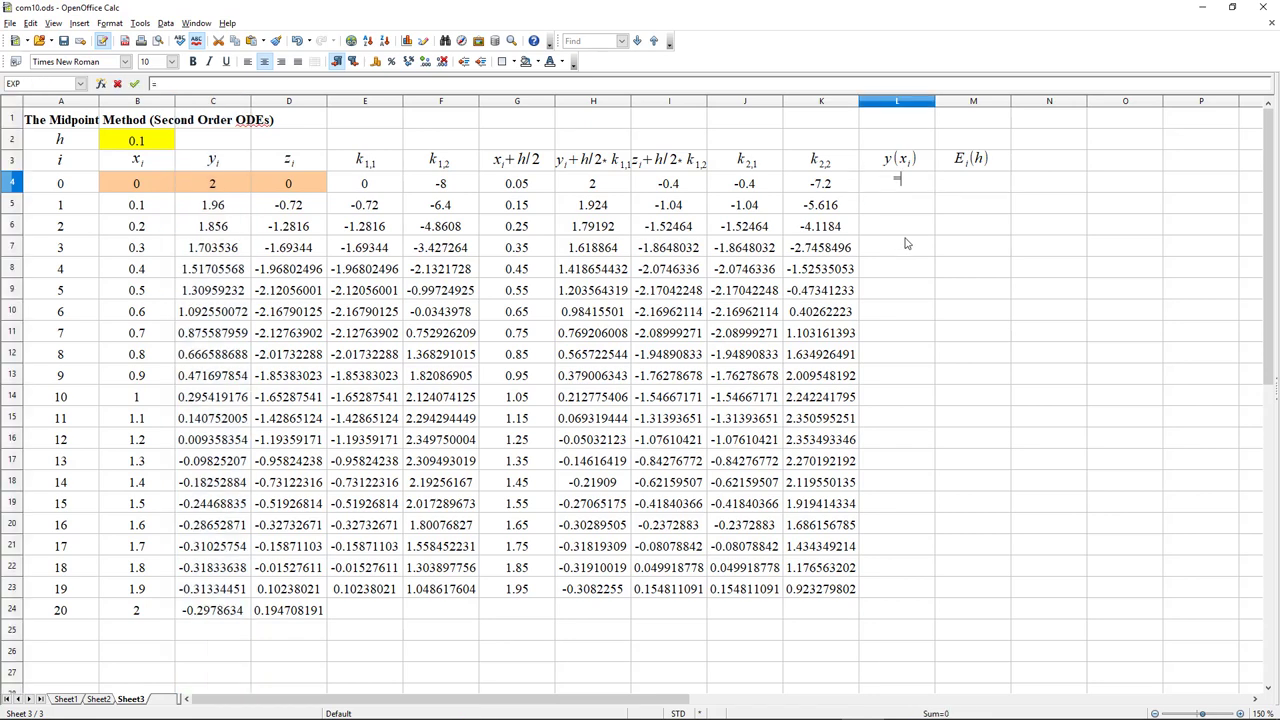
text(2*)
text(e)
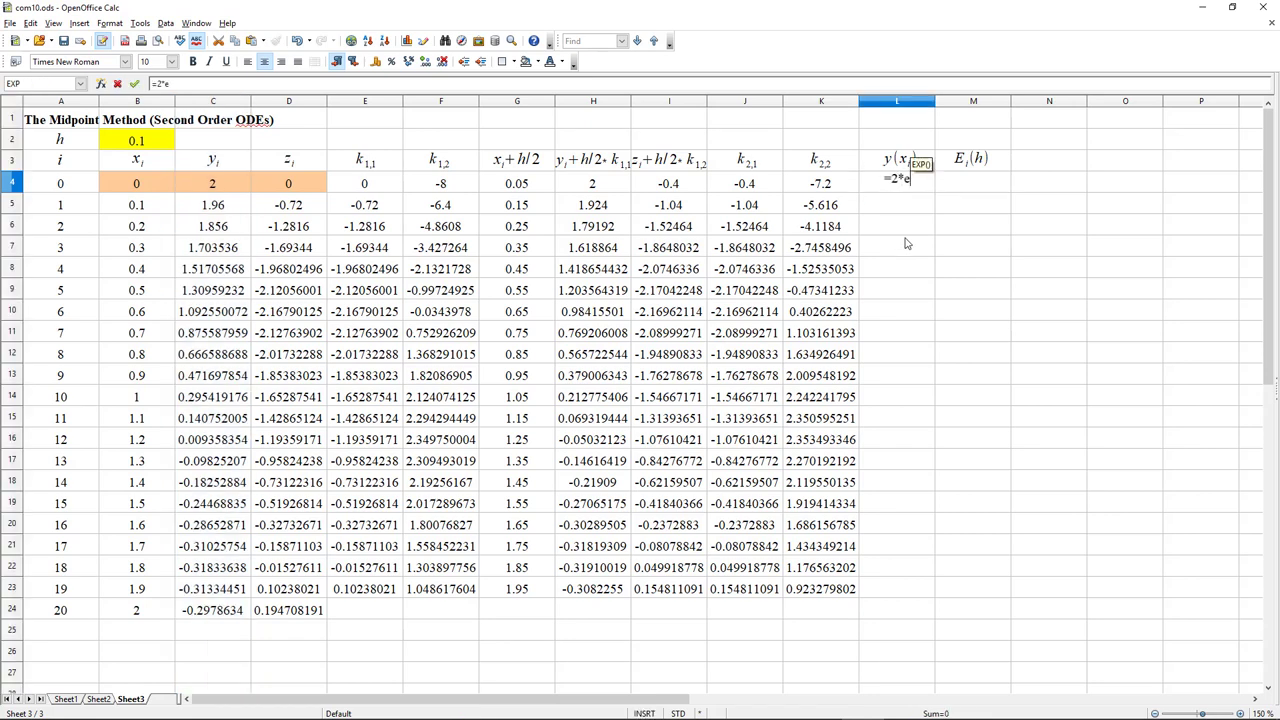
text(xp()
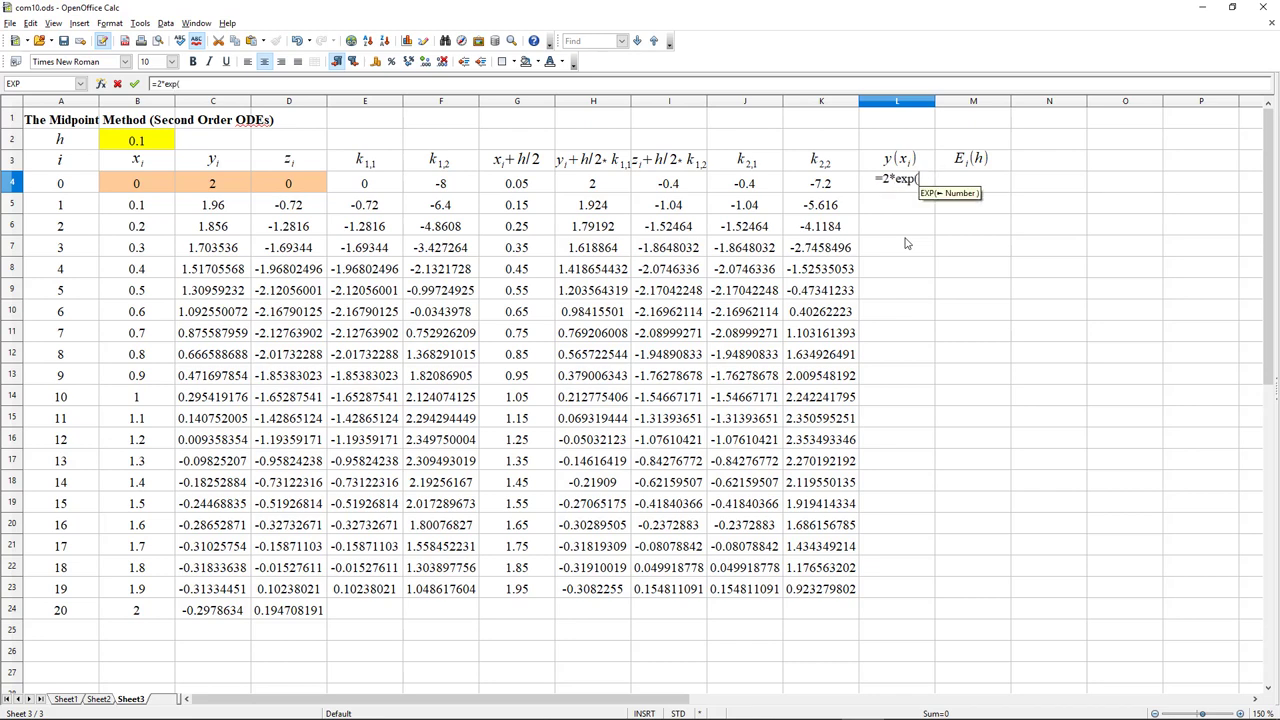
text(-)
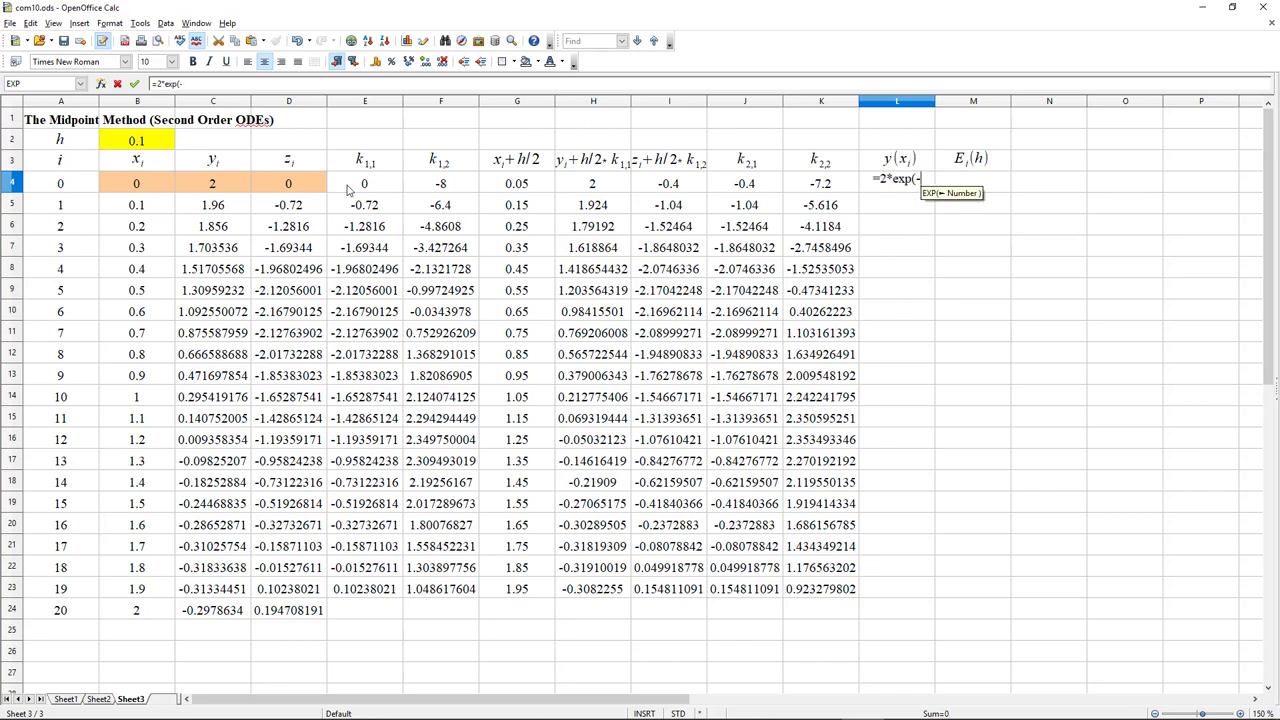
click(144, 189)
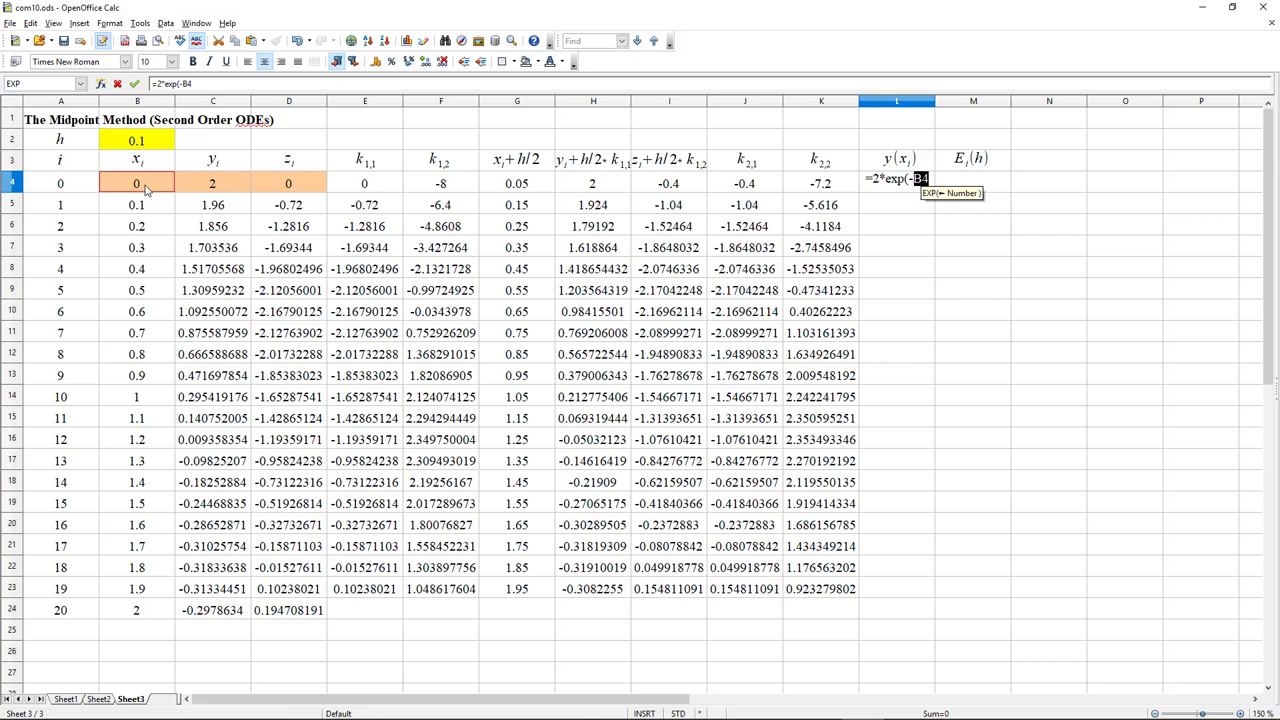
text()*)
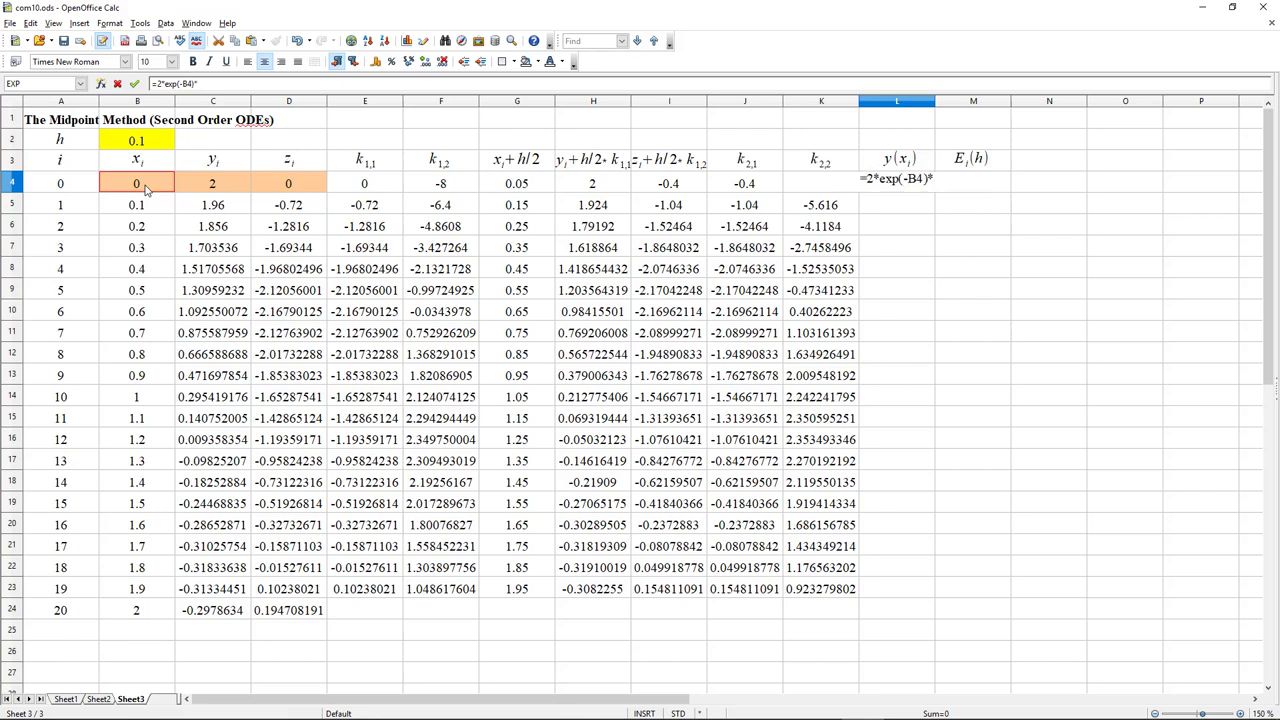
text(()
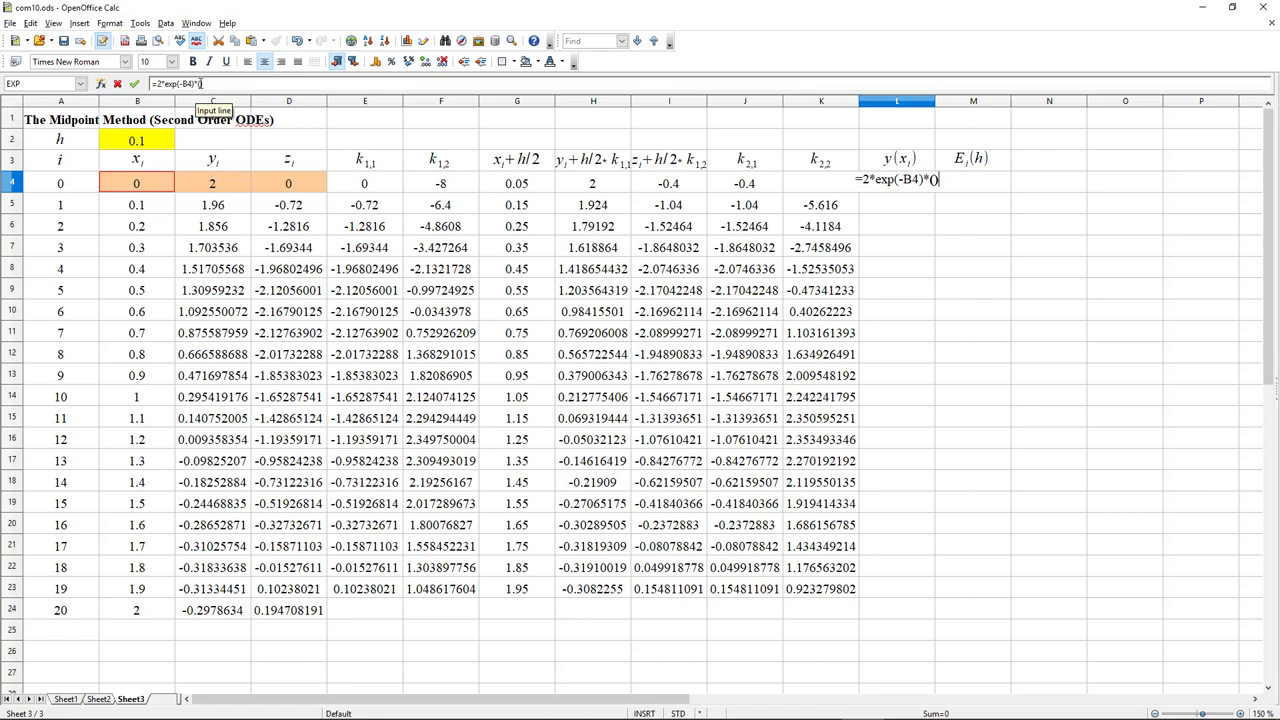
text())
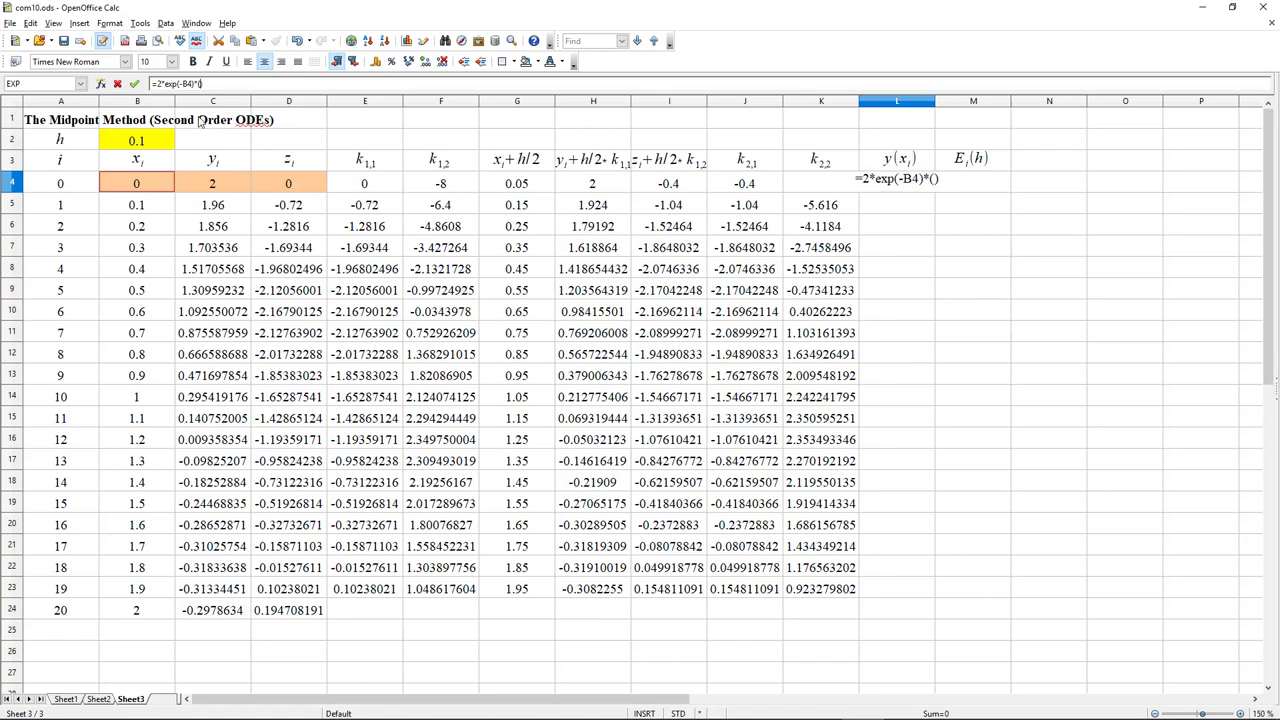
text(cos())
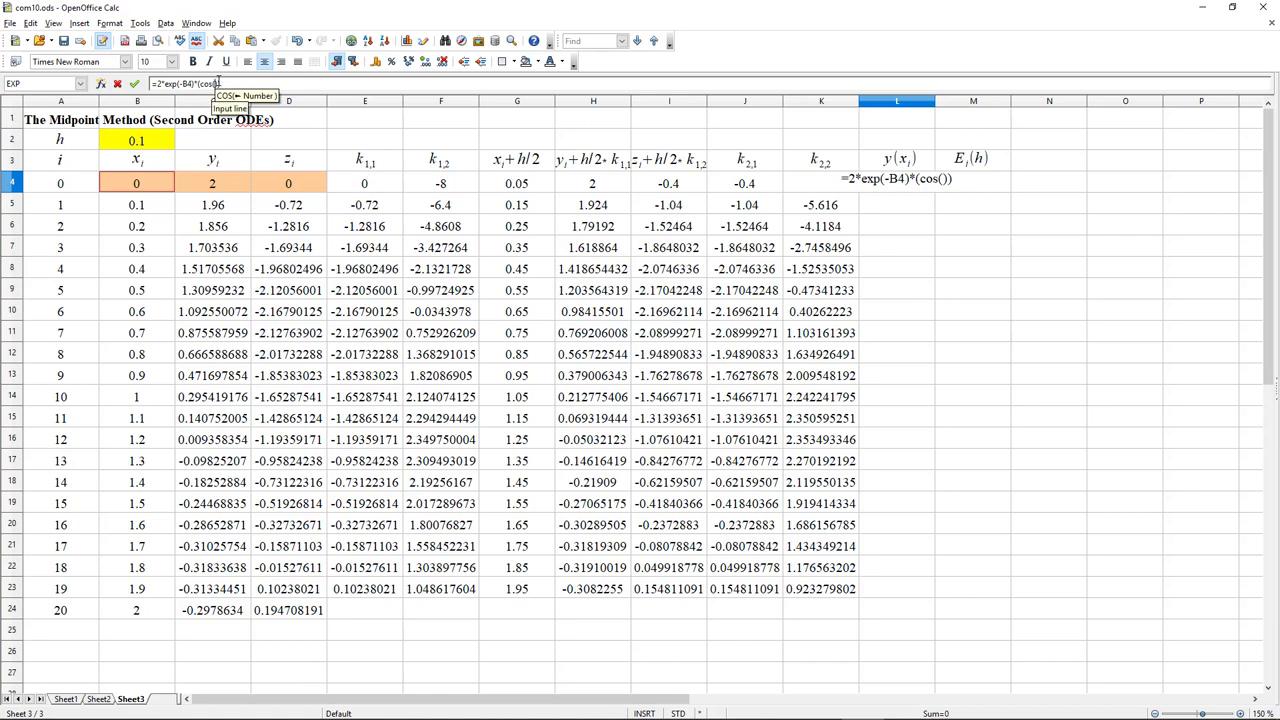
text(sqrt(3))
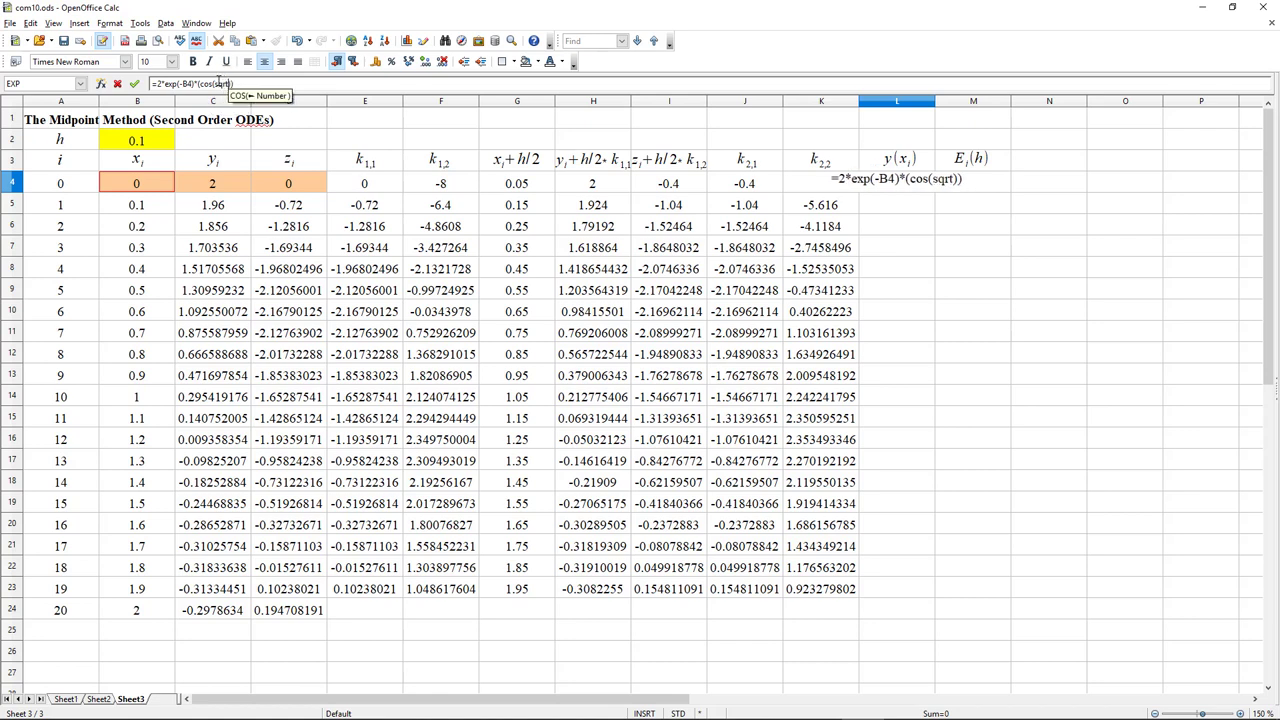
text())
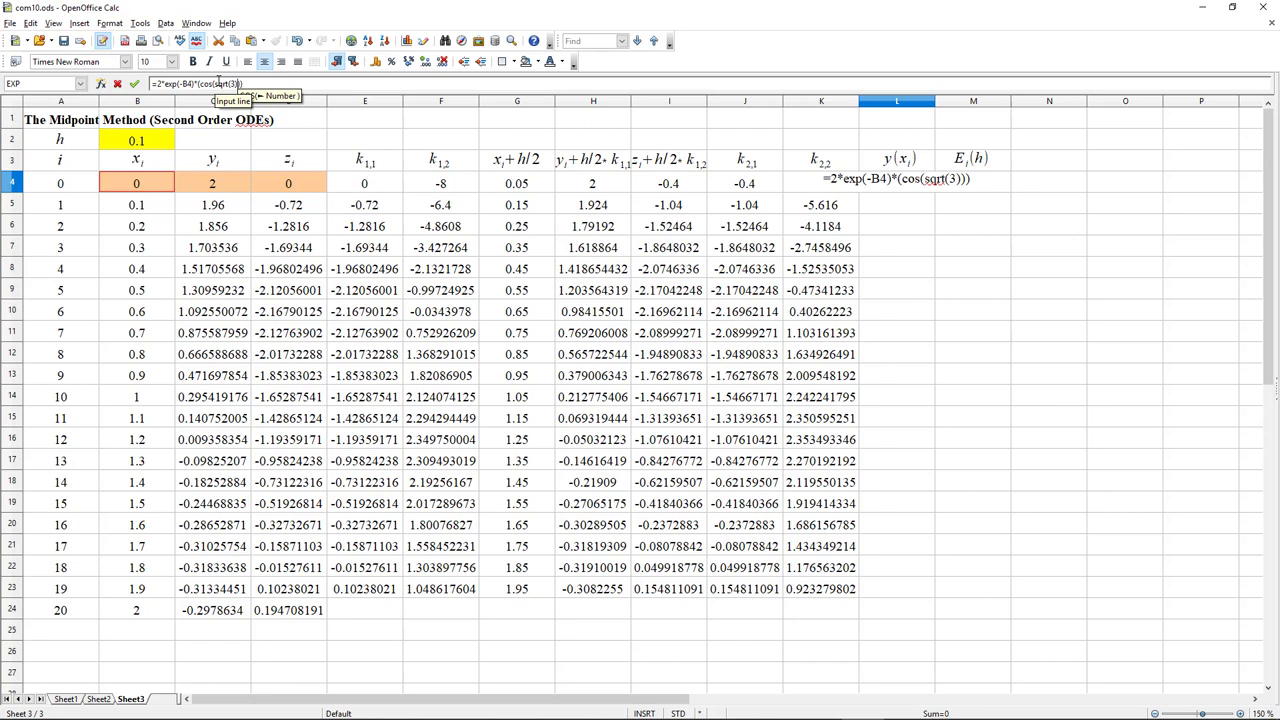
text(*)
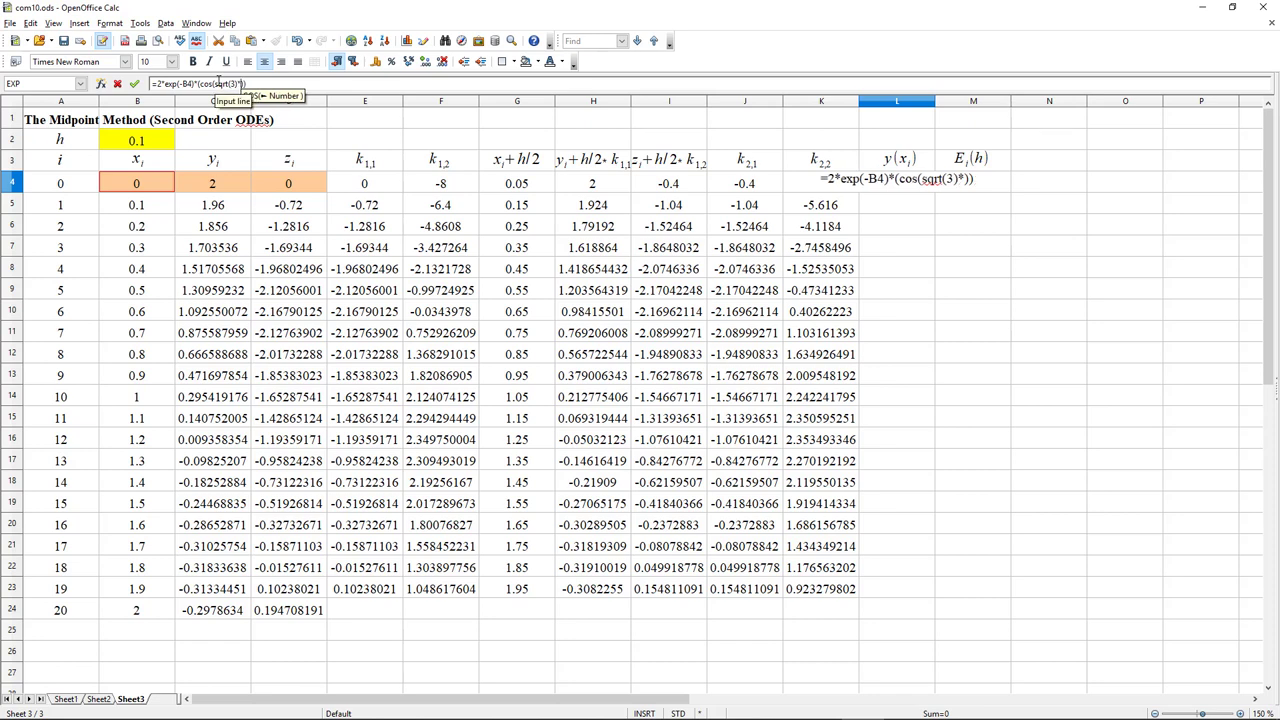
click(150, 186)
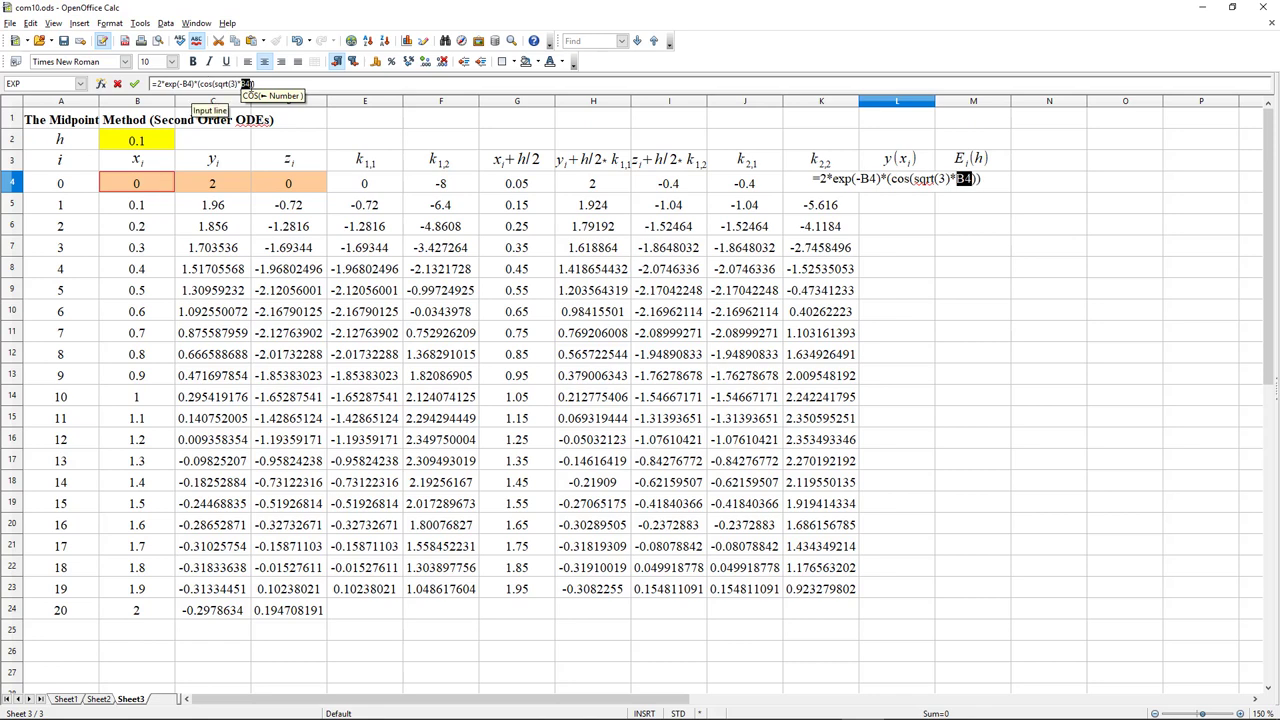
text(+)
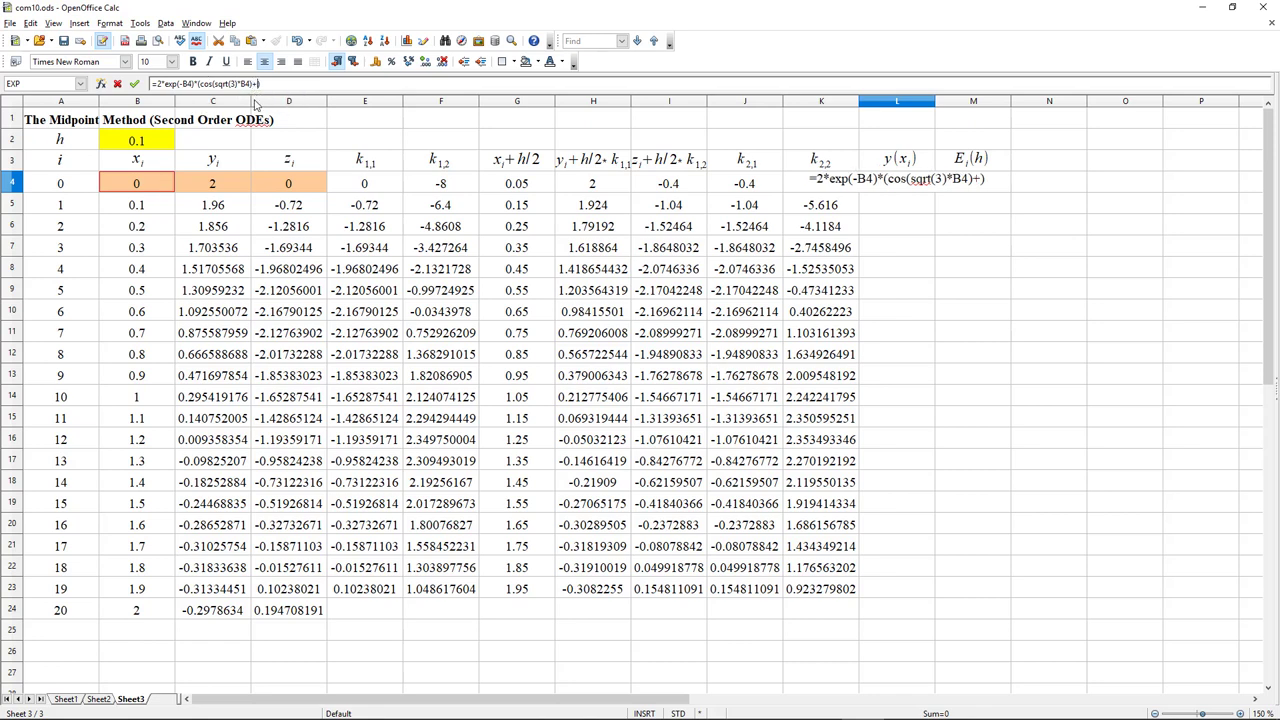
text(1/)
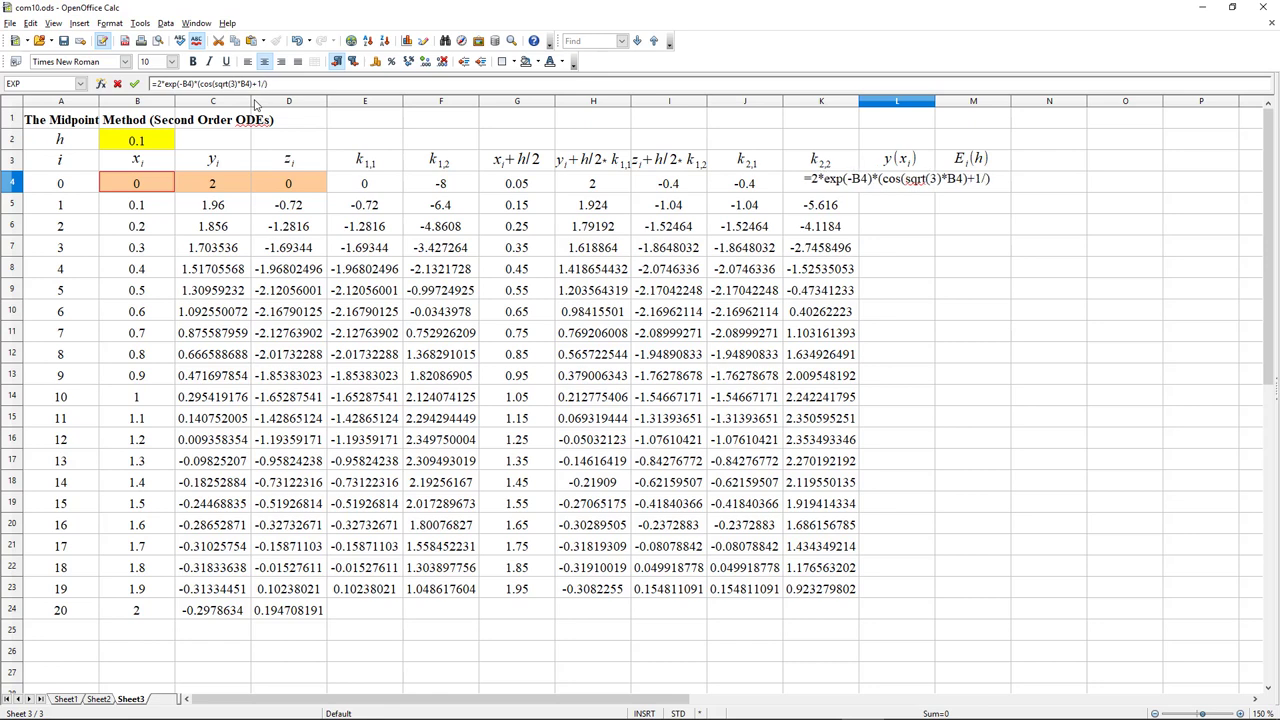
text(sqrt(3)
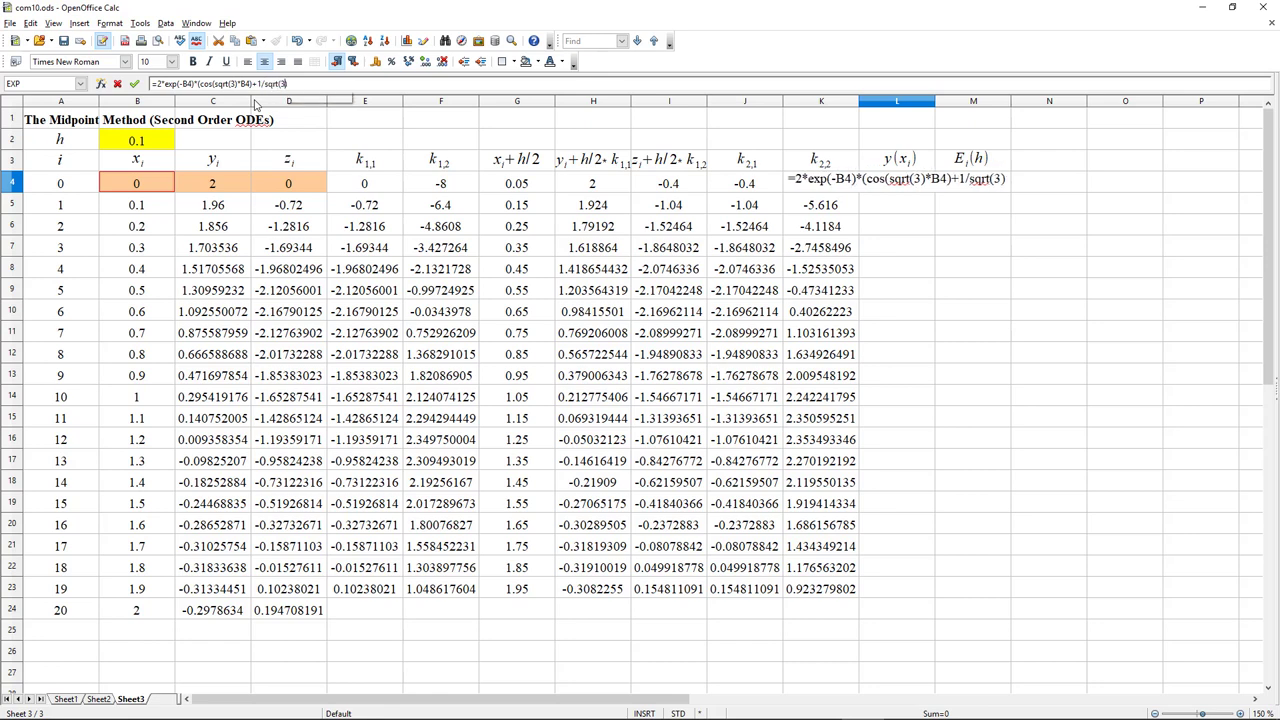
text()*)
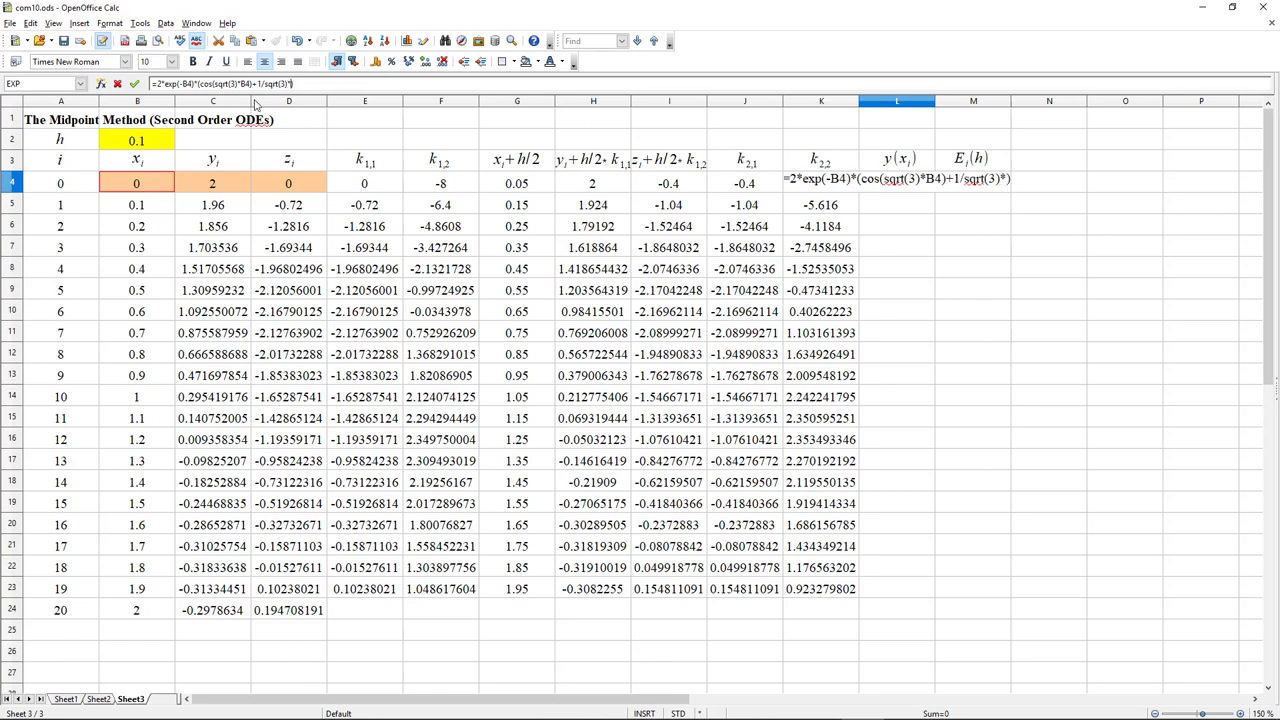
text(sin)
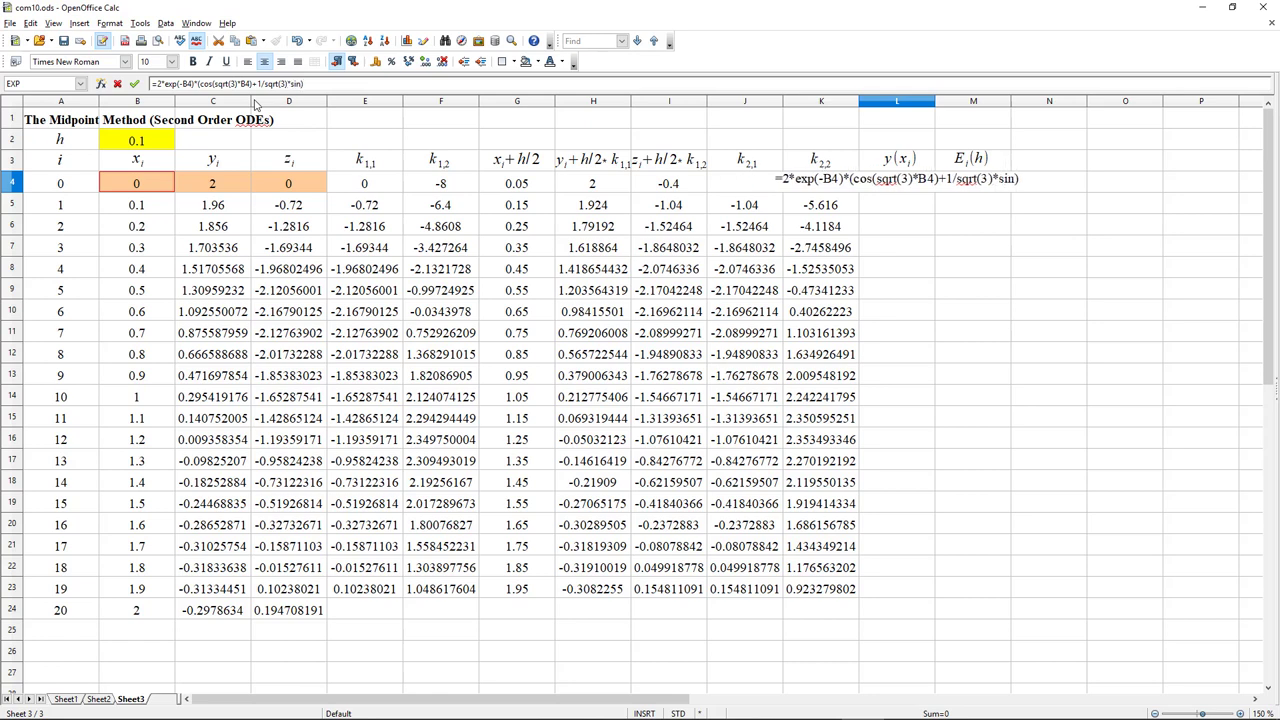
text(())
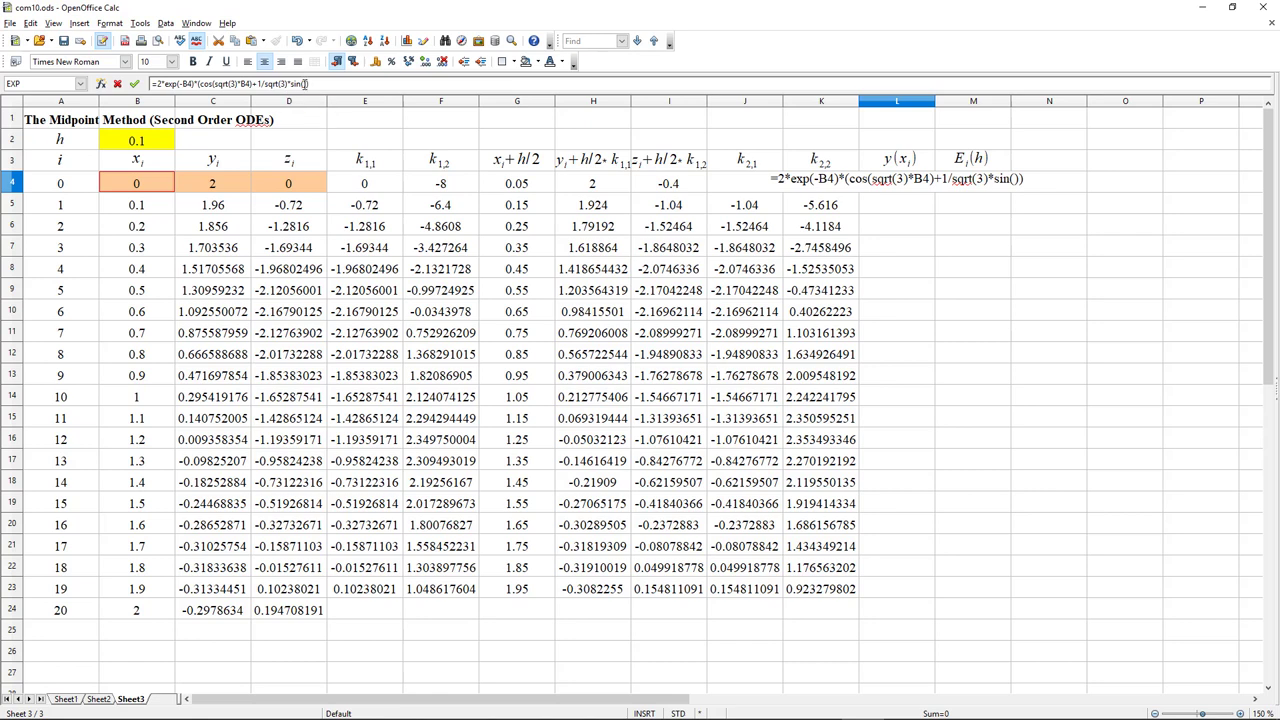
click(306, 83)
text(rt(3)*)
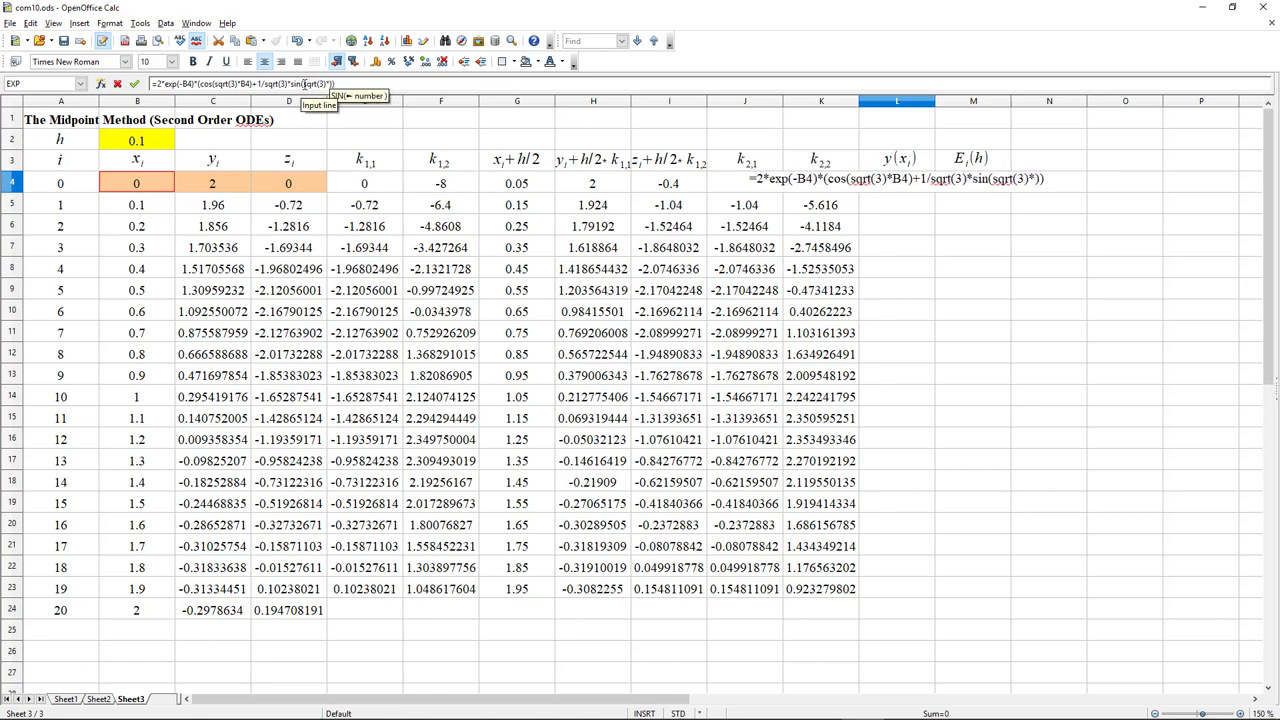
click(139, 190)
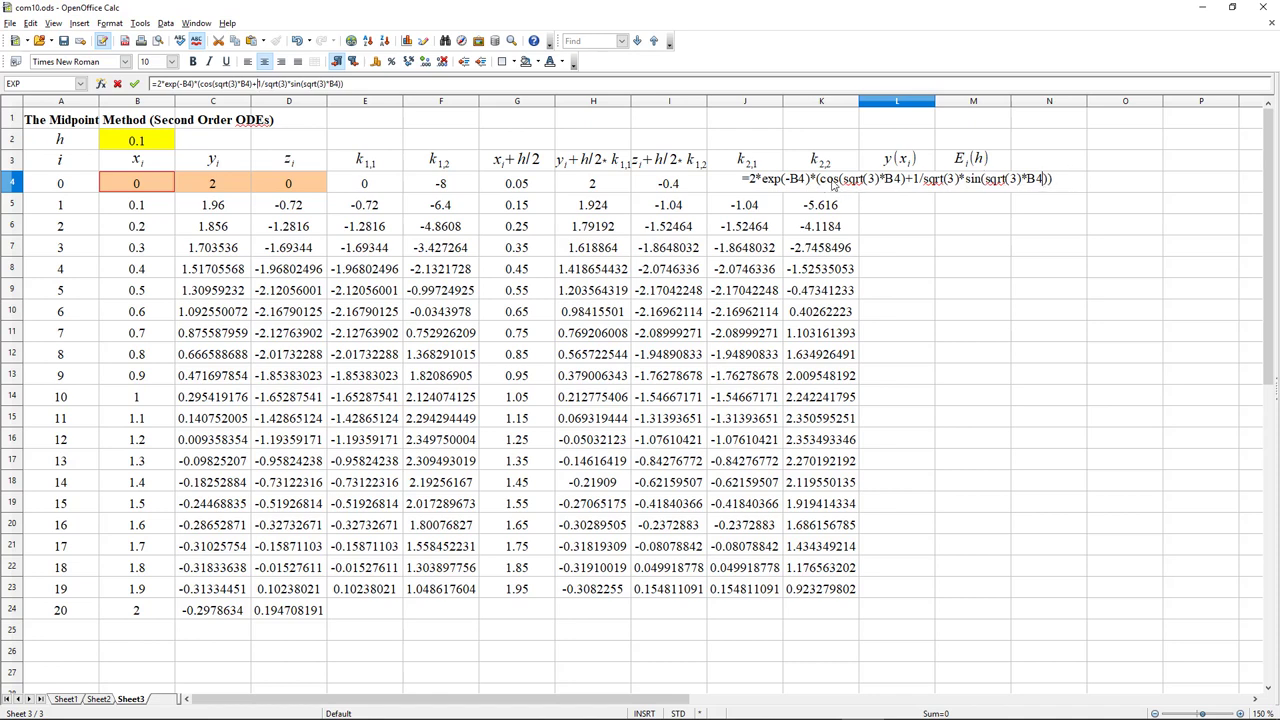
click(907, 180)
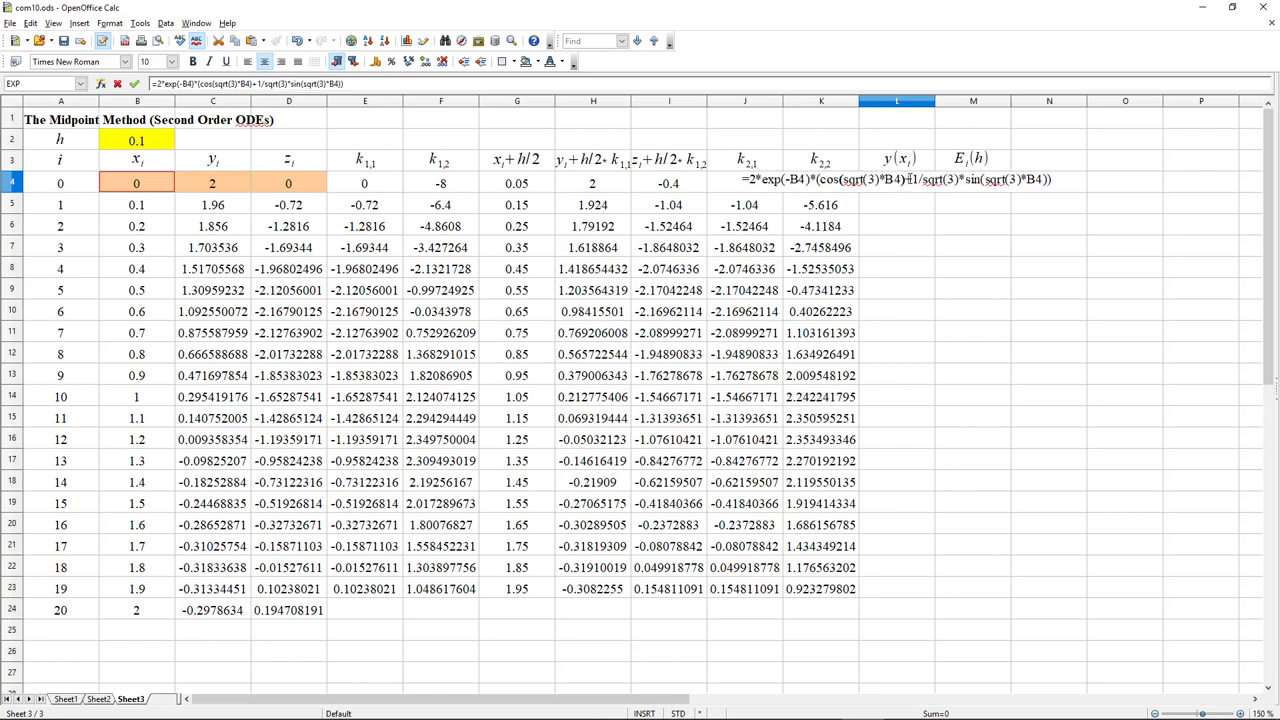
key(Return)
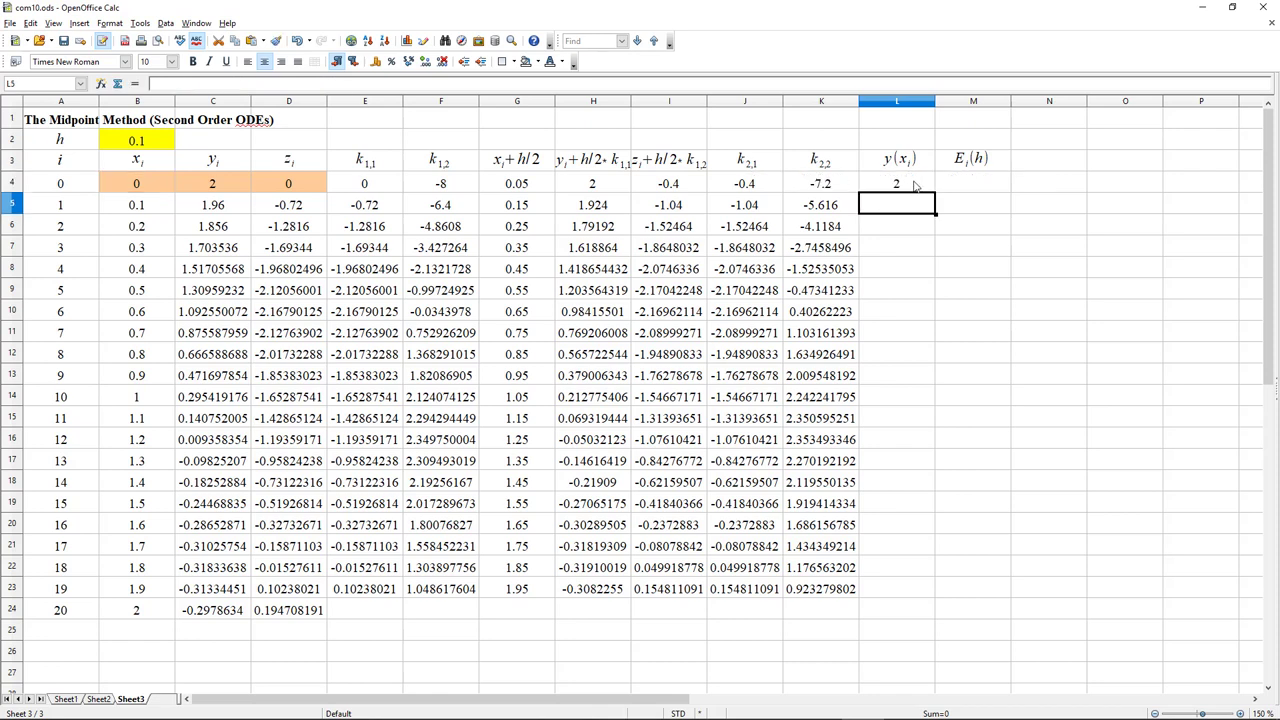
Step: Copy L4's exact-solution formula down to L24, ending at -0.30624554 for x = 2
click(915, 186)
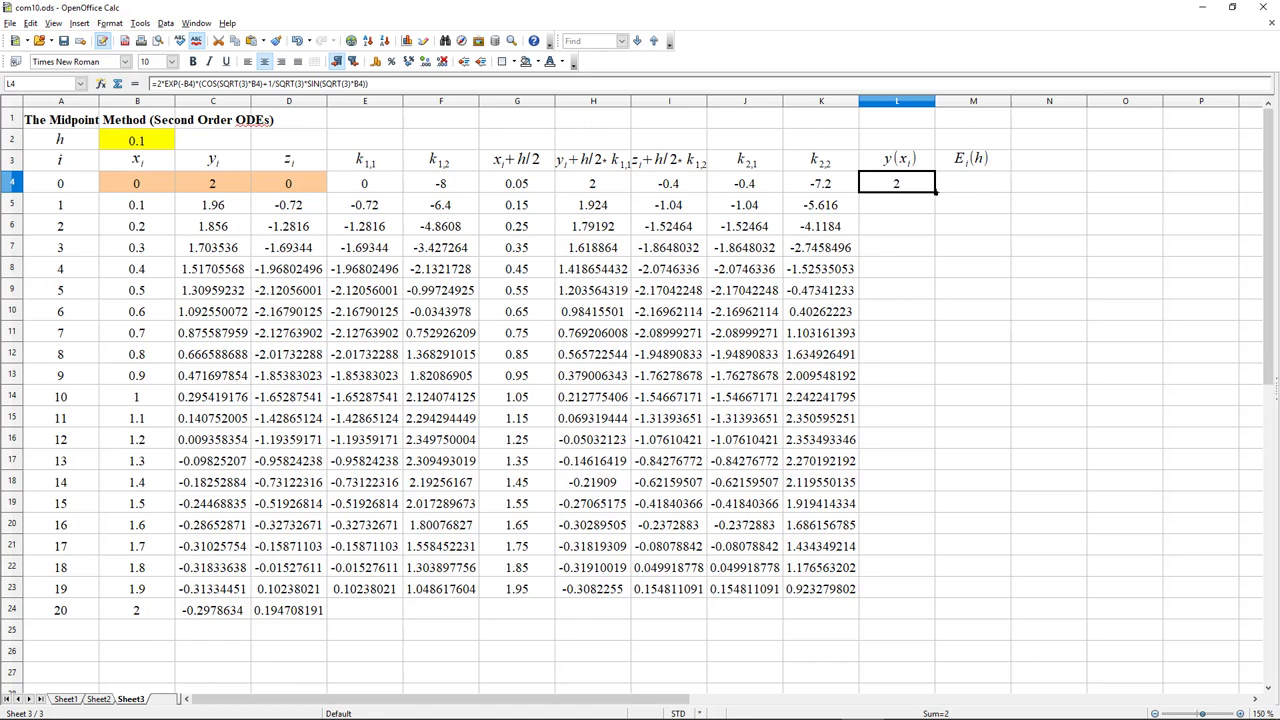
drag(935, 194, 931, 621)
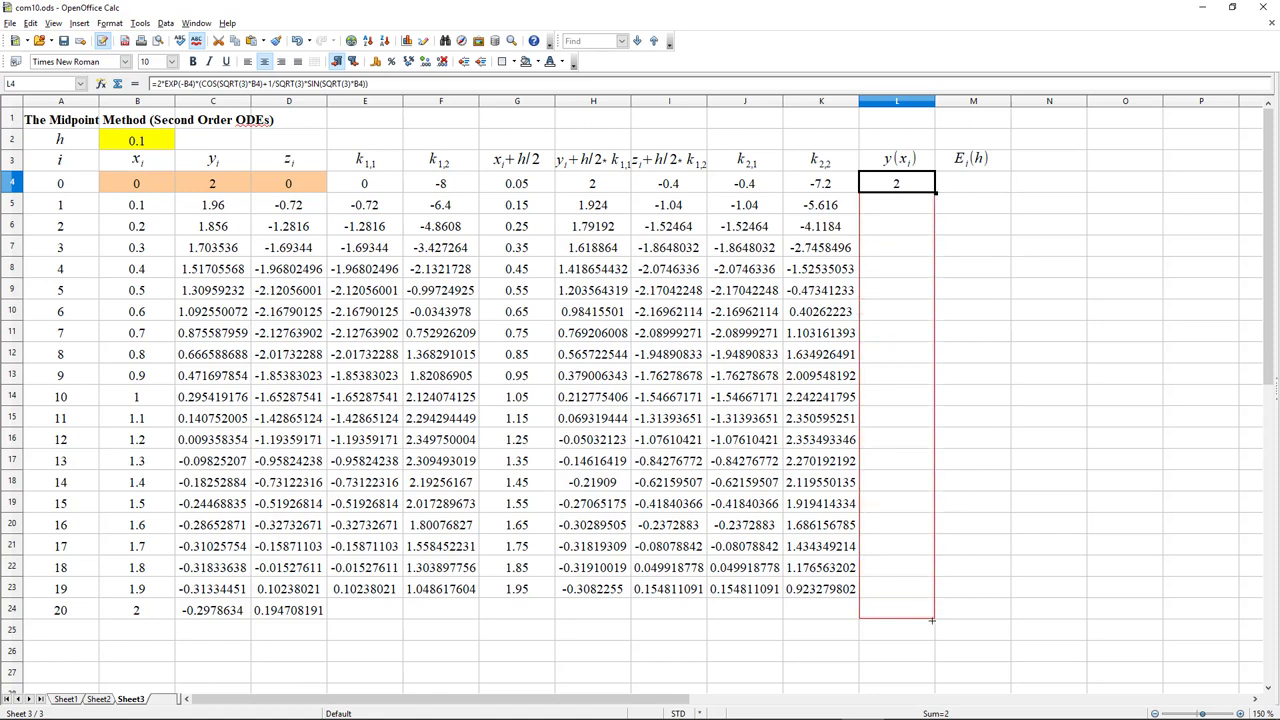
drag(931, 621, 931, 621)
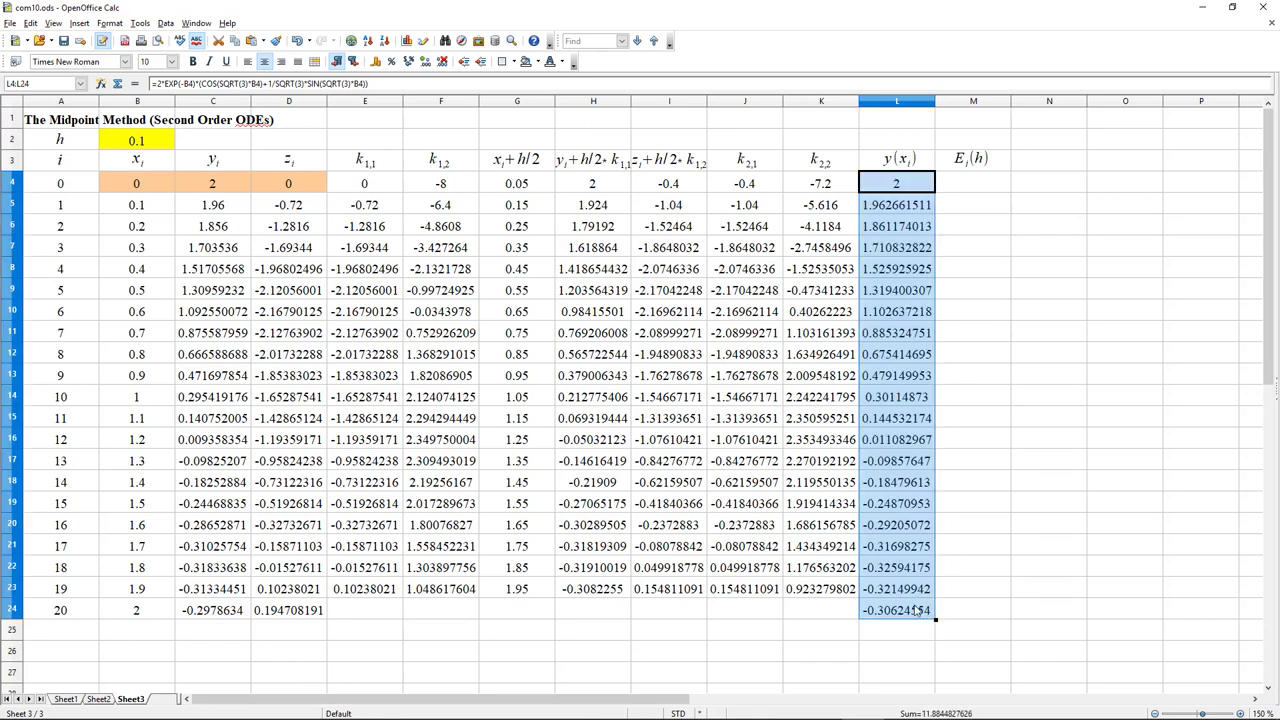
click(980, 189)
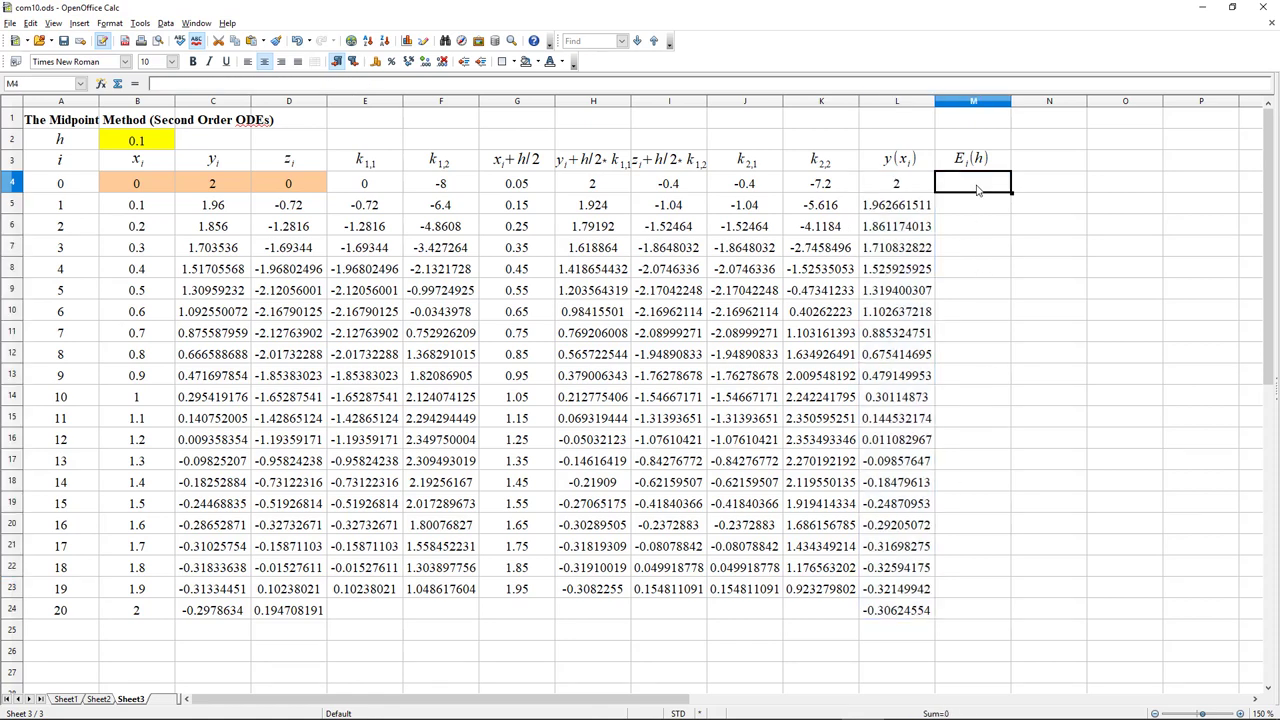
Step: Enter the error formula =L4-C4 in M4 and fill it down to M24
text(=)
click(908, 190)
text(-)
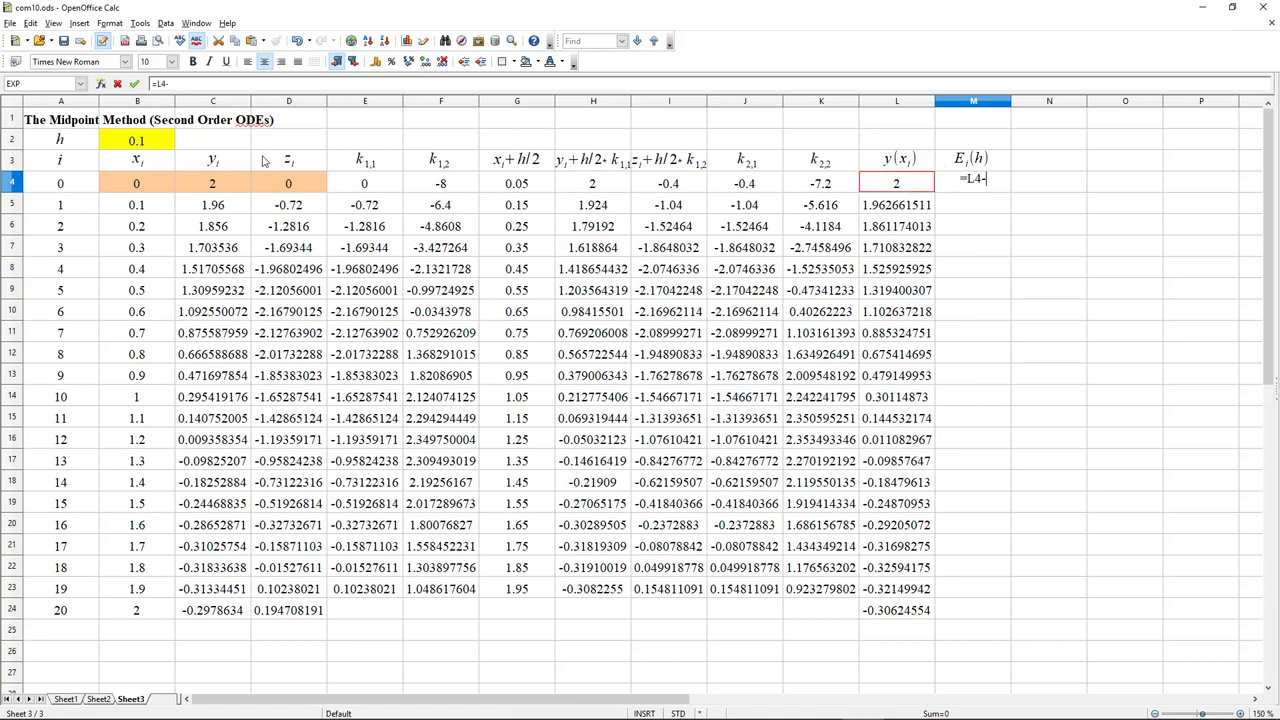
click(222, 186)
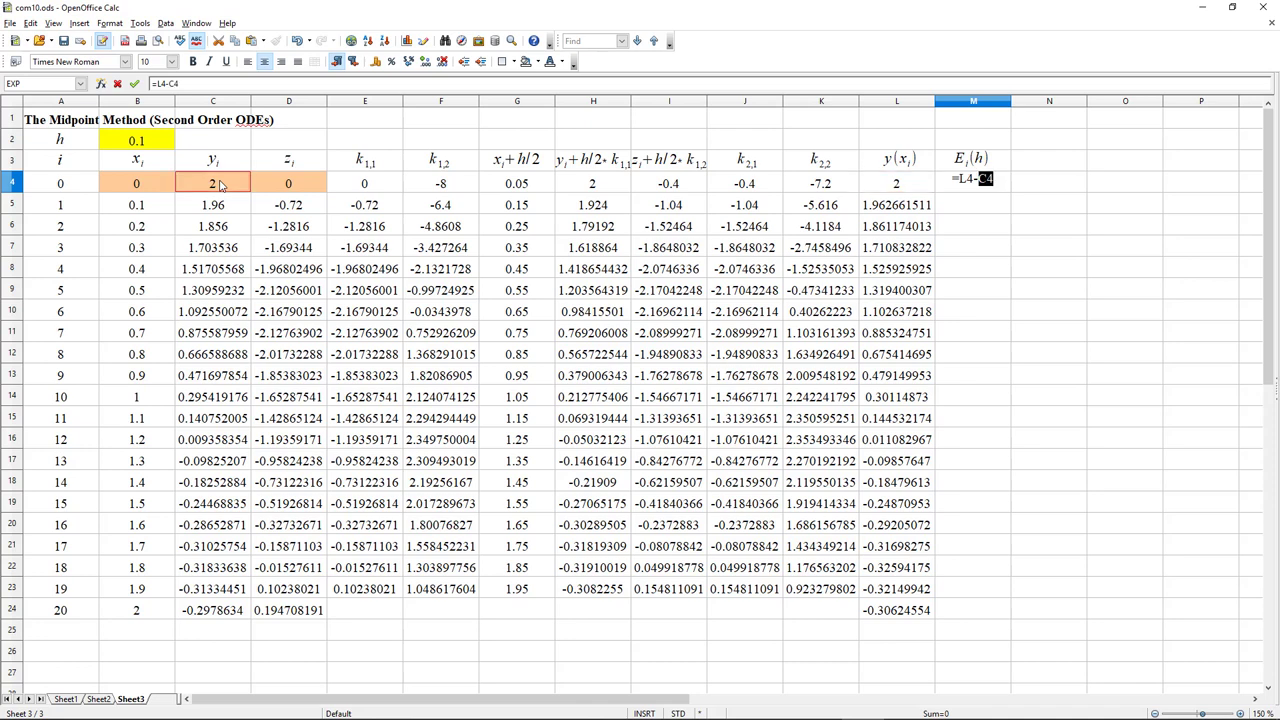
key(Return)
click(1000, 187)
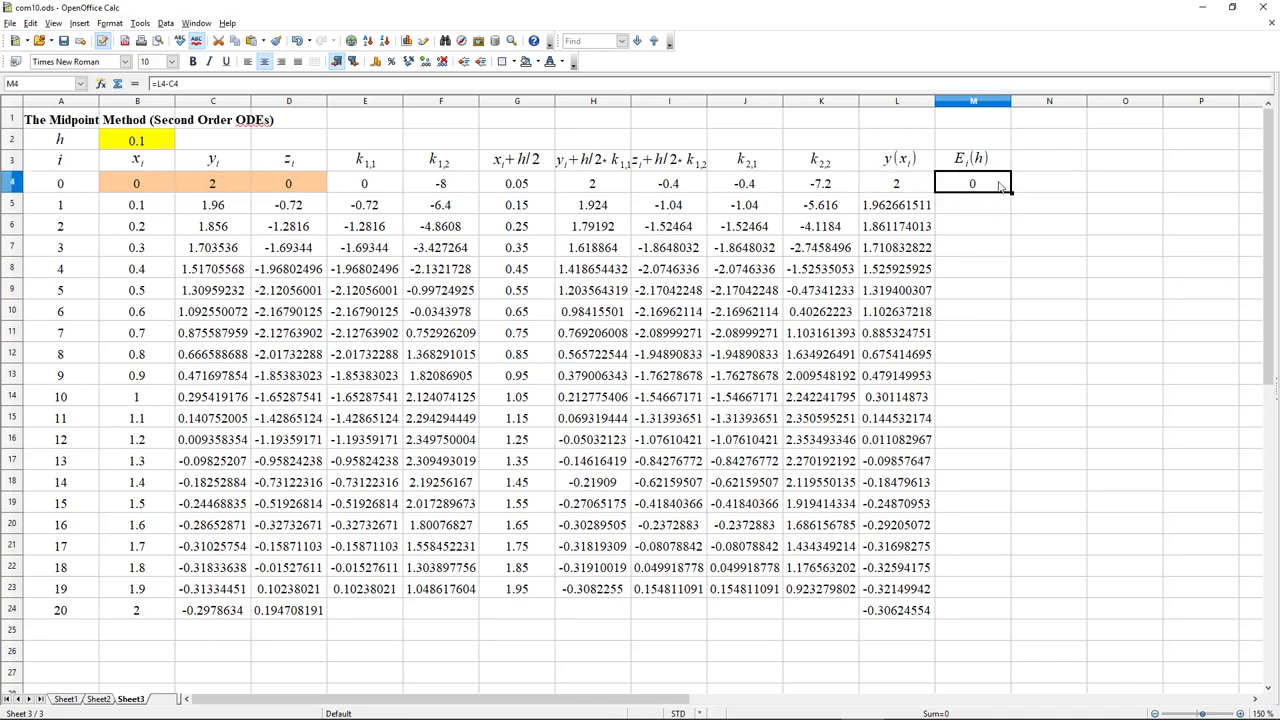
double_click(1010, 194)
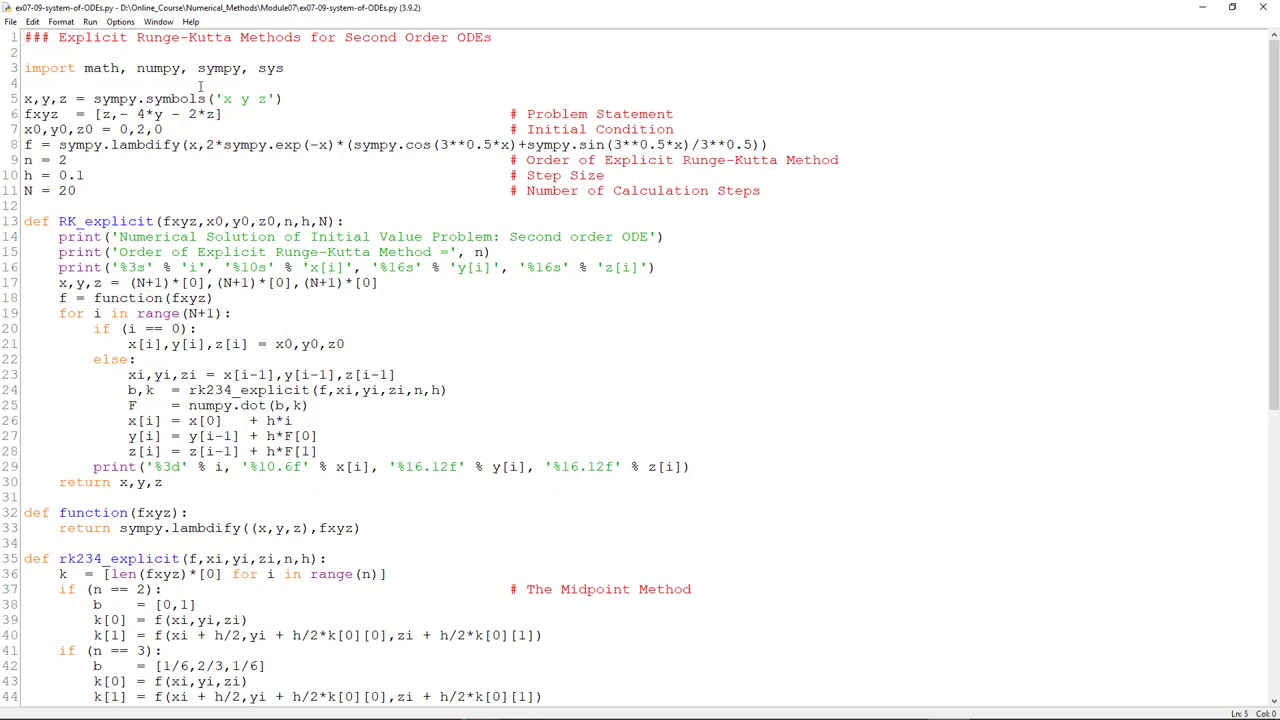
triple_click(286, 99)
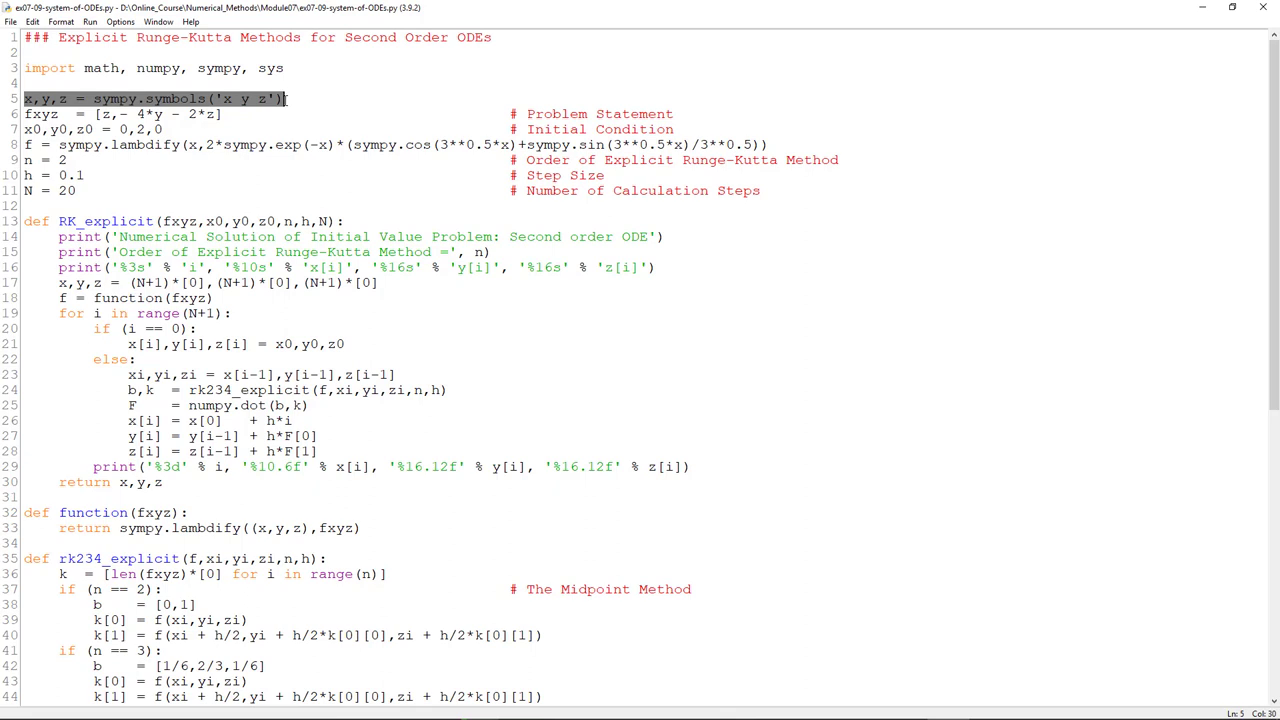
click(26, 118)
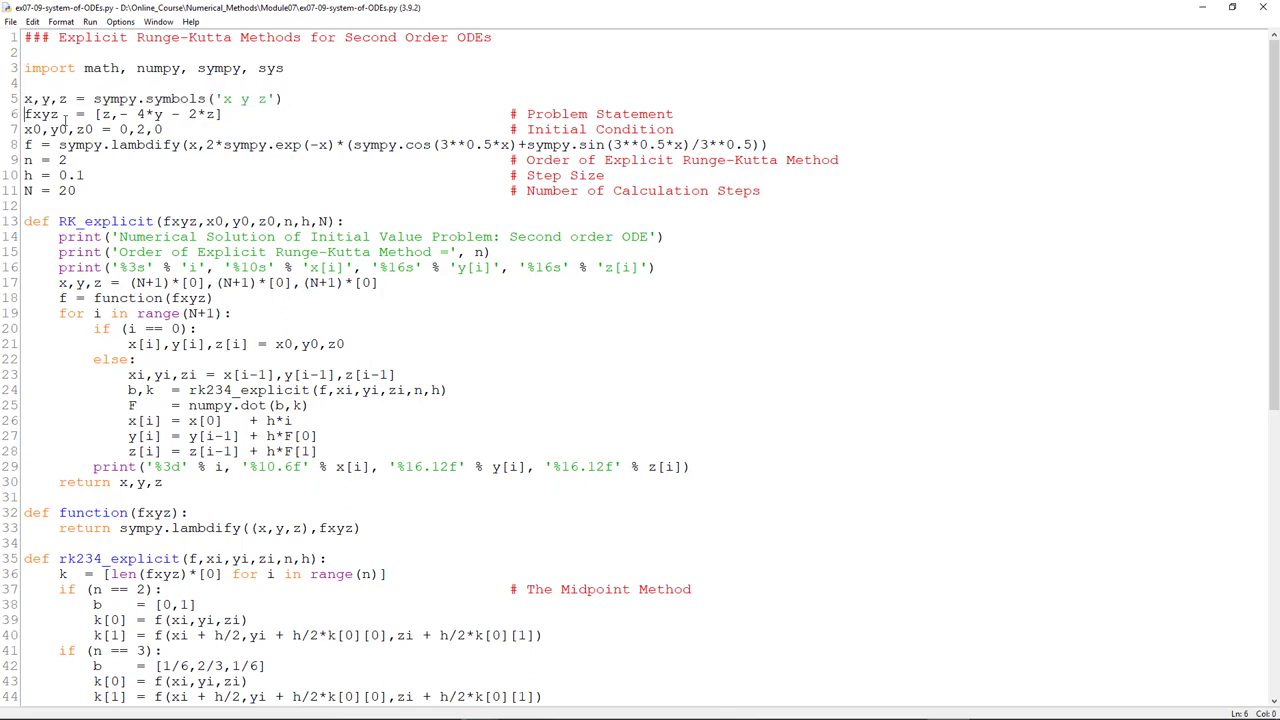
shift+click(228, 114)
click(231, 114)
scroll(220, 114, down, 1)
scroll(220, 114, down, 2)
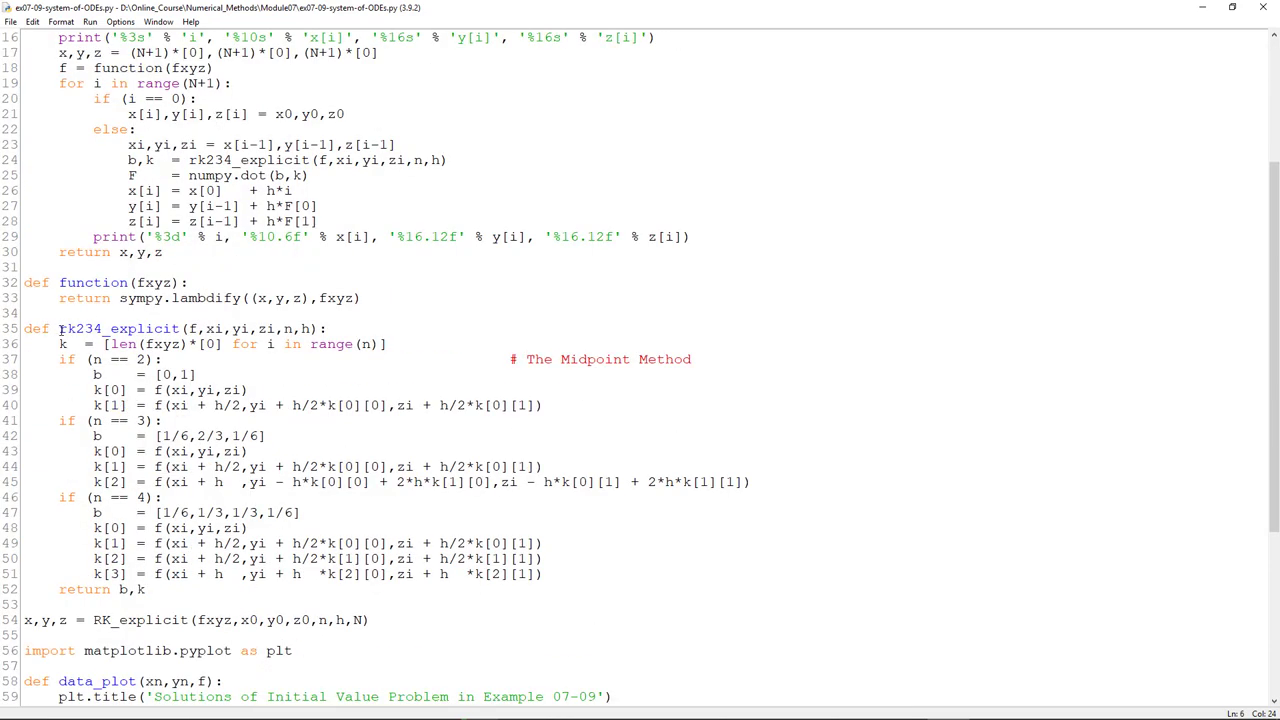
click(59, 329)
double_click(180, 329)
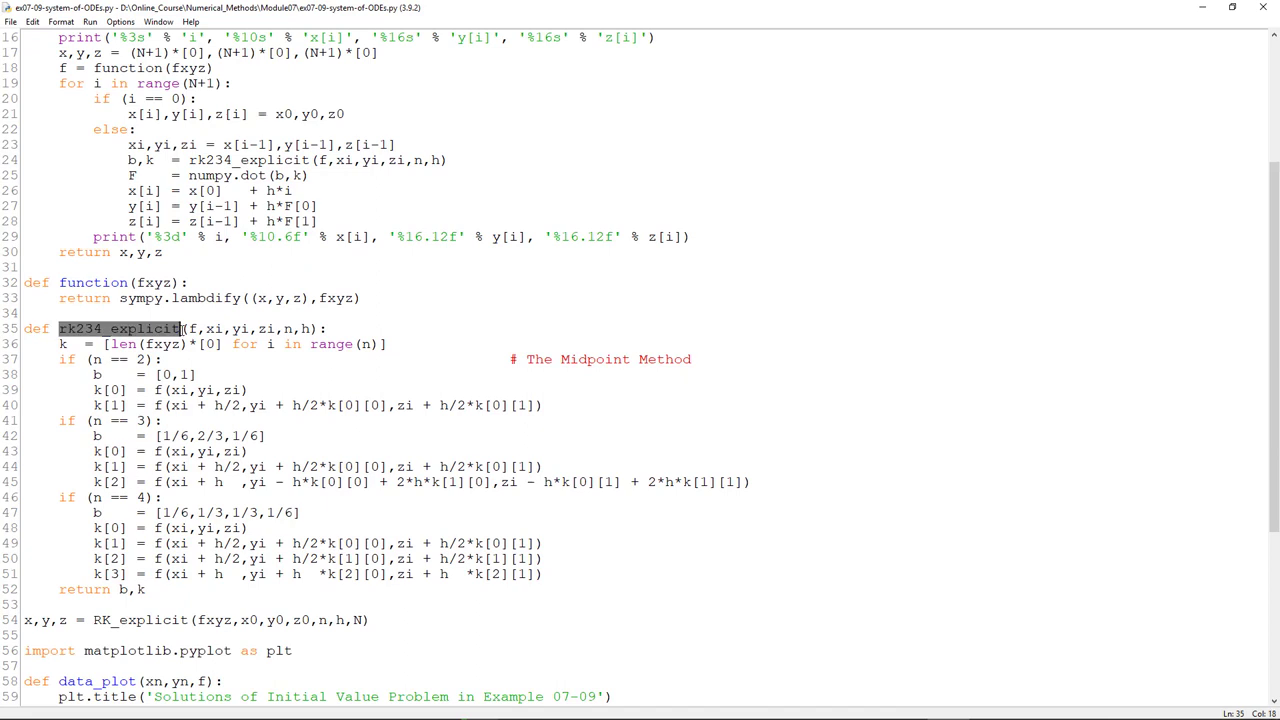
click(187, 329)
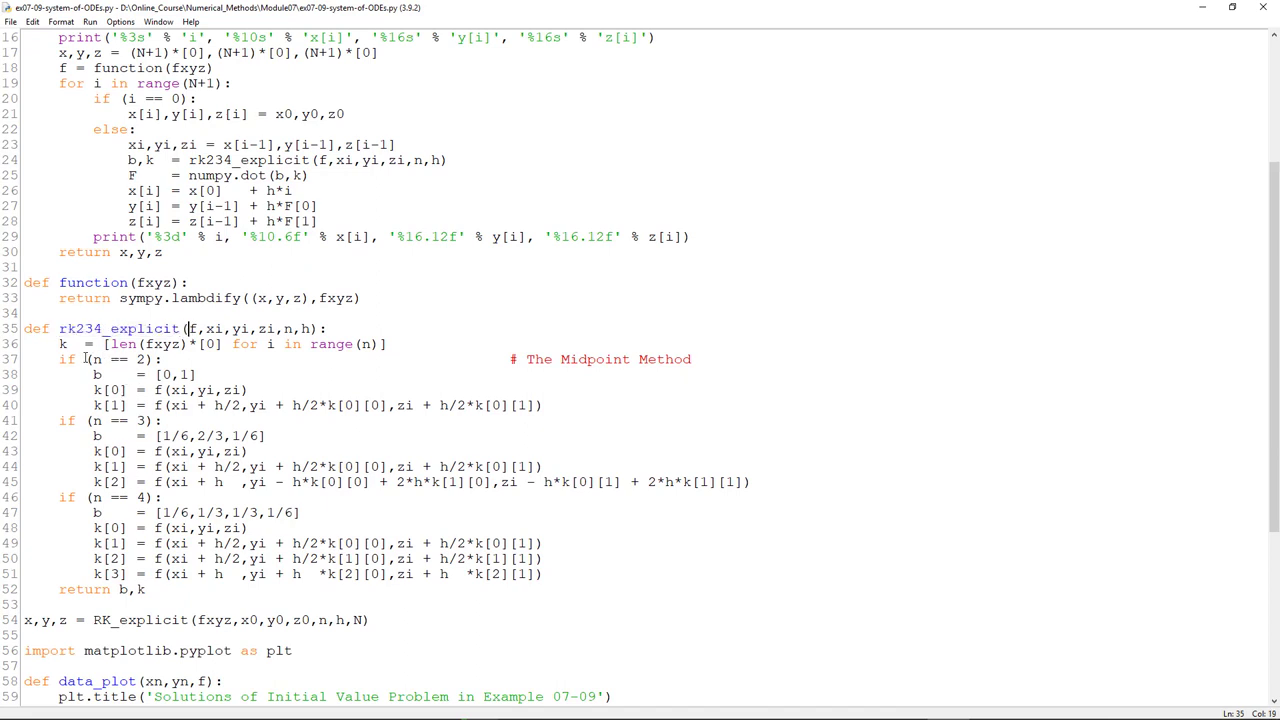
click(96, 390)
shift+click(251, 390)
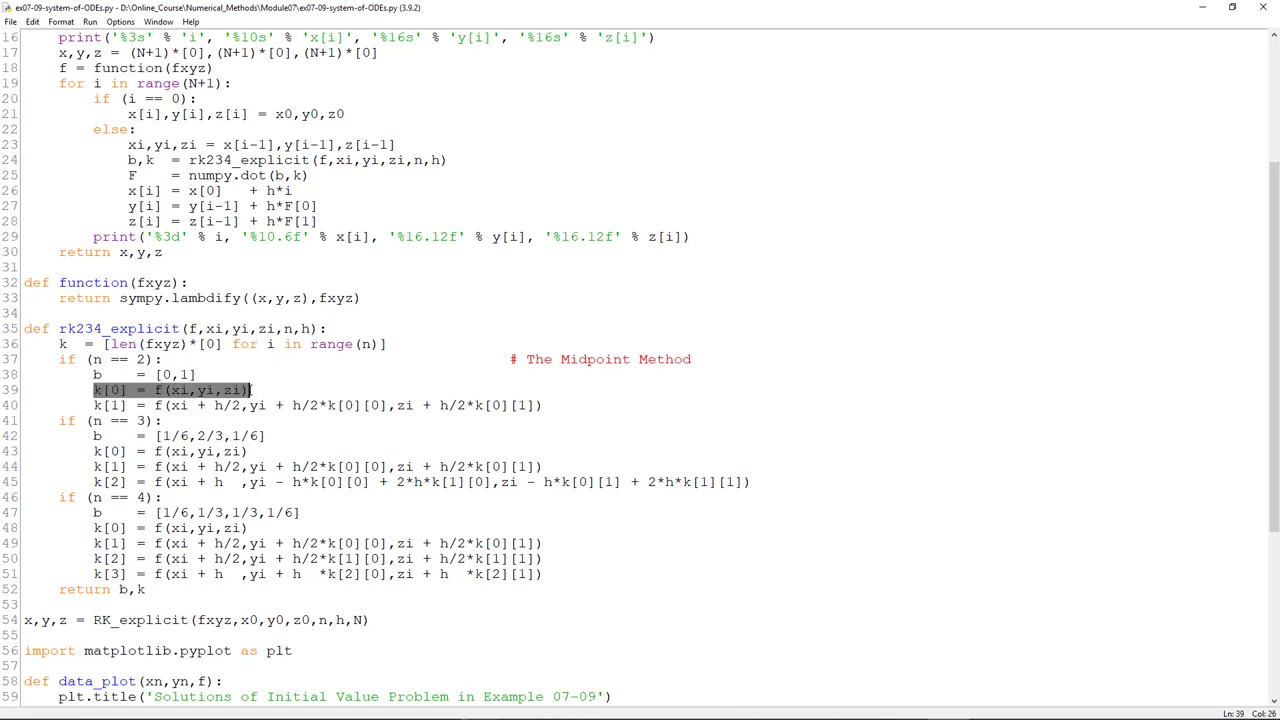
click(251, 390)
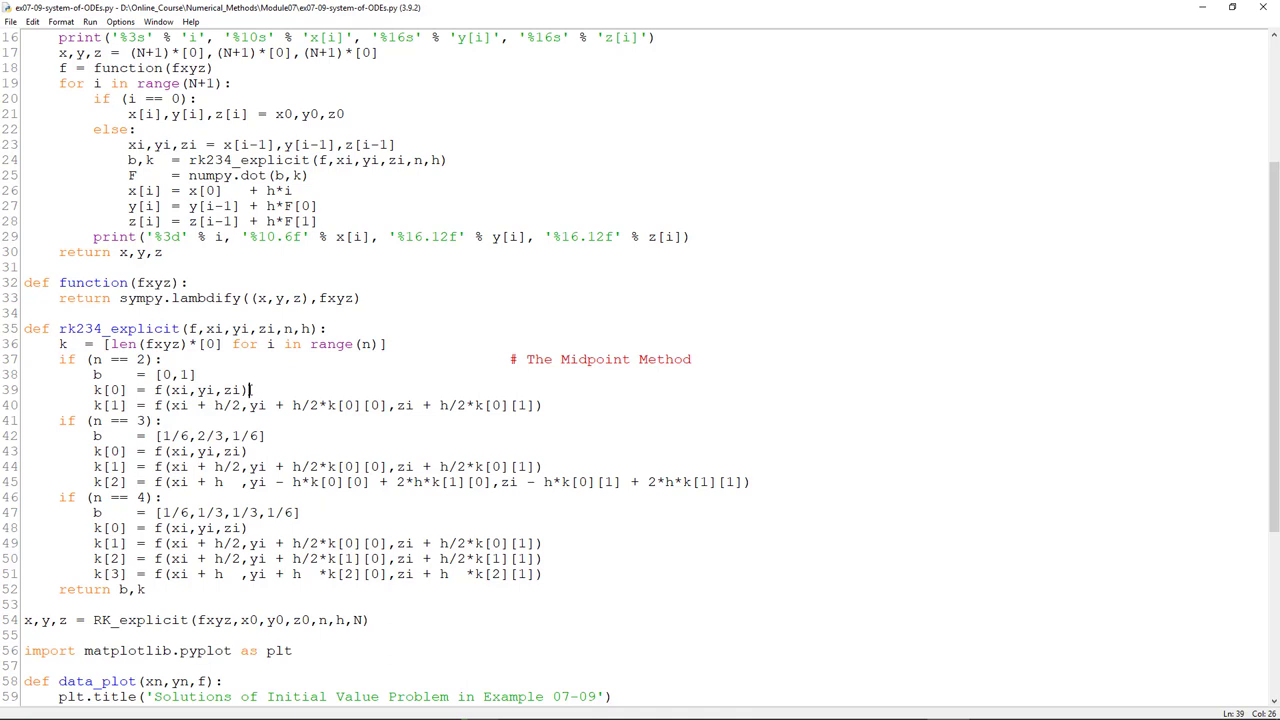
click(96, 405)
shift+click(546, 405)
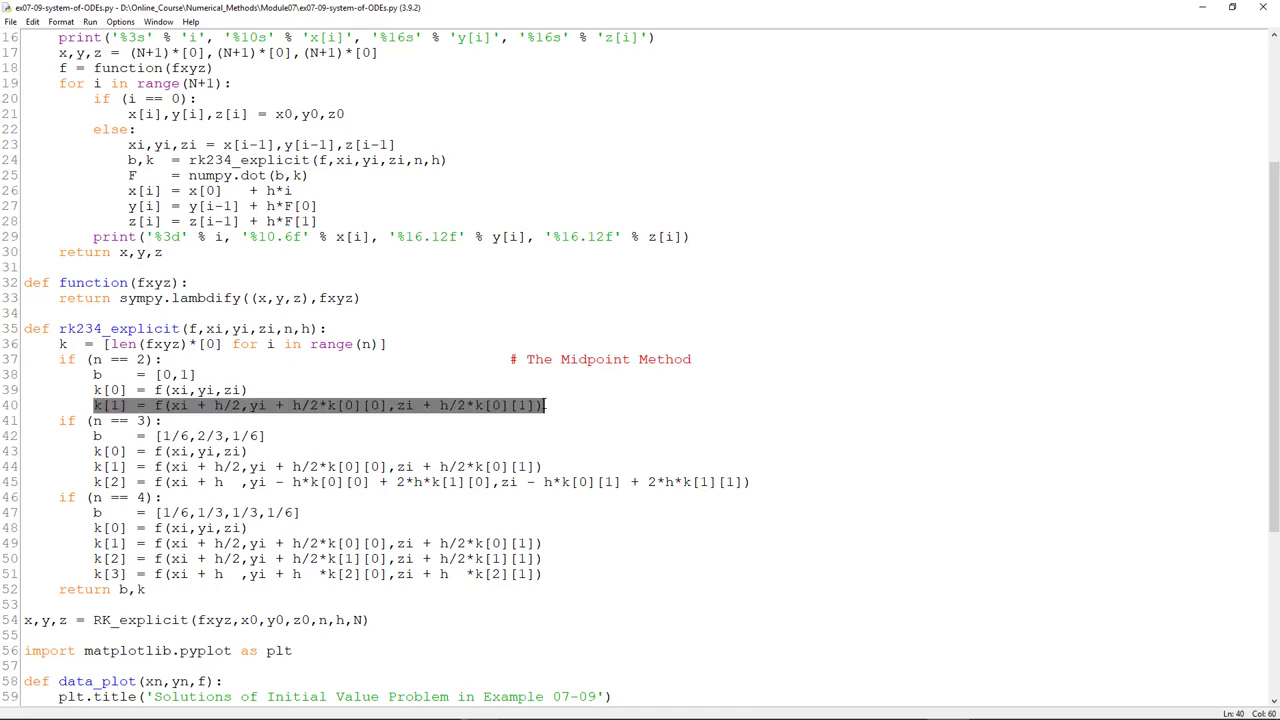
click(546, 405)
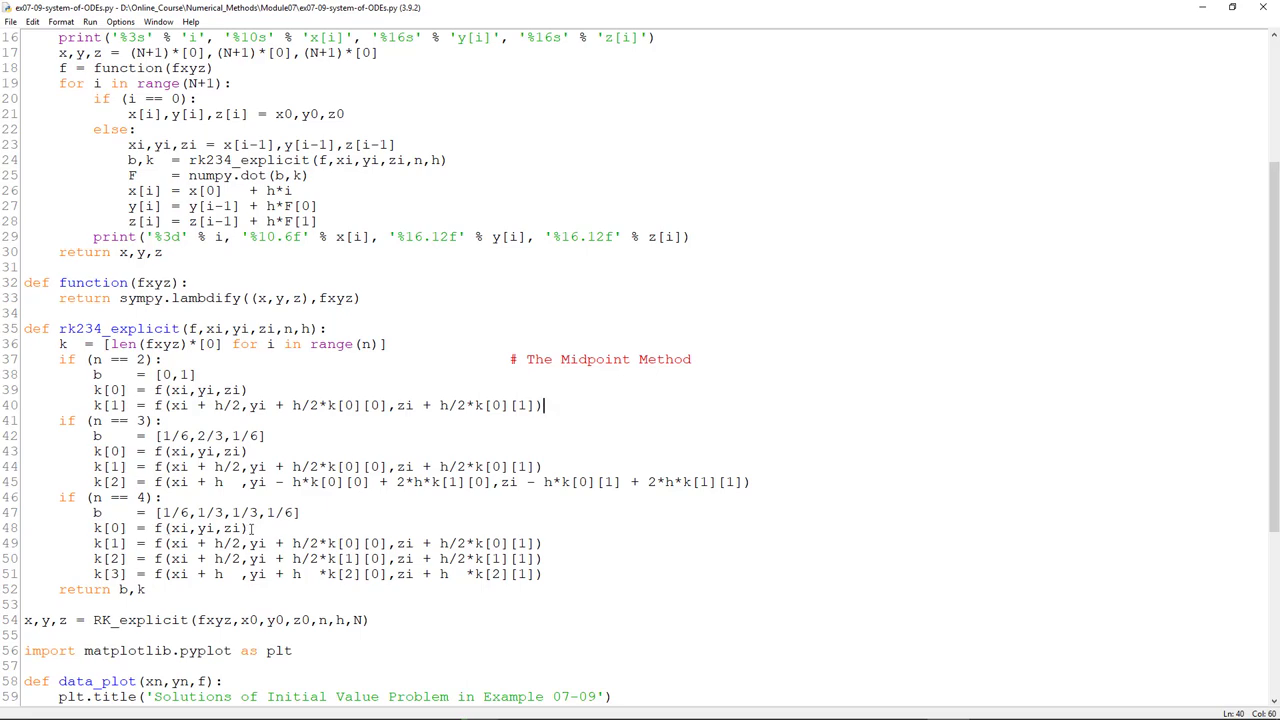
scroll(251, 528, up, 5)
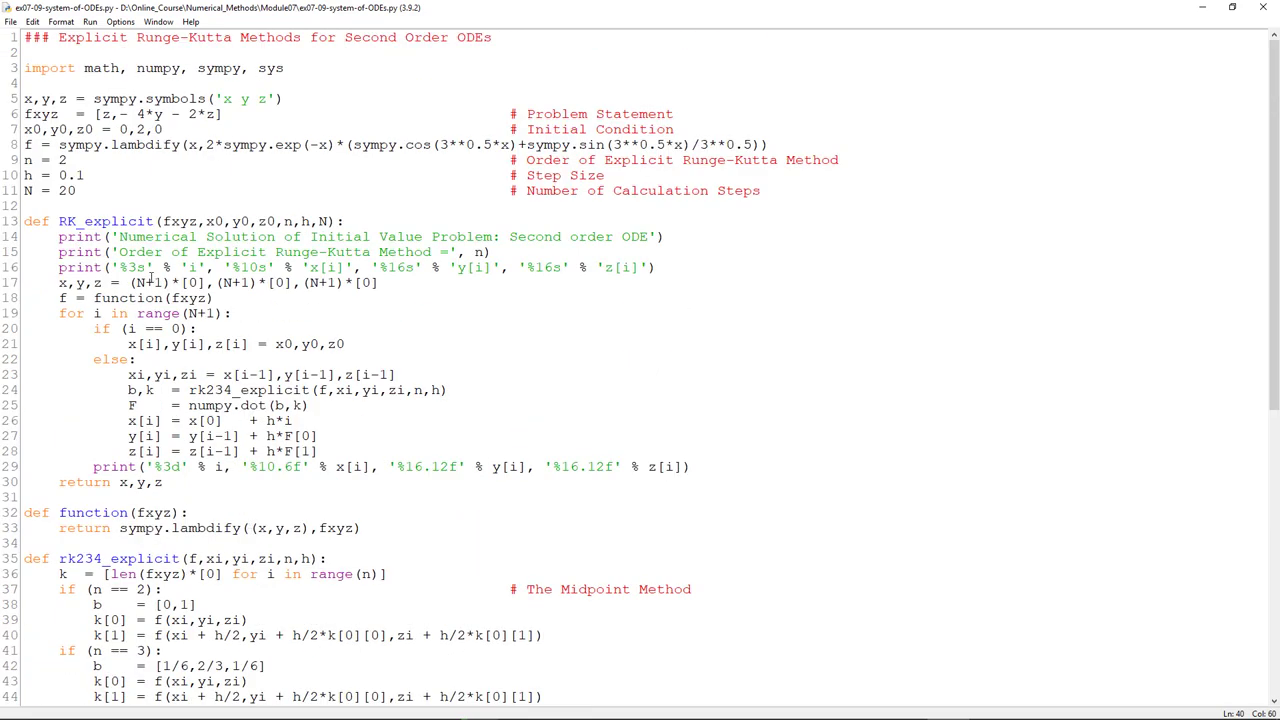
Step: Point out the problem-statement line and the z update on line 28 of the script
click(158, 120)
click(224, 114)
click(129, 452)
shift+click(328, 451)
click(328, 451)
Step: Run the module to print the midpoint table and place the plot beside it
click(90, 21)
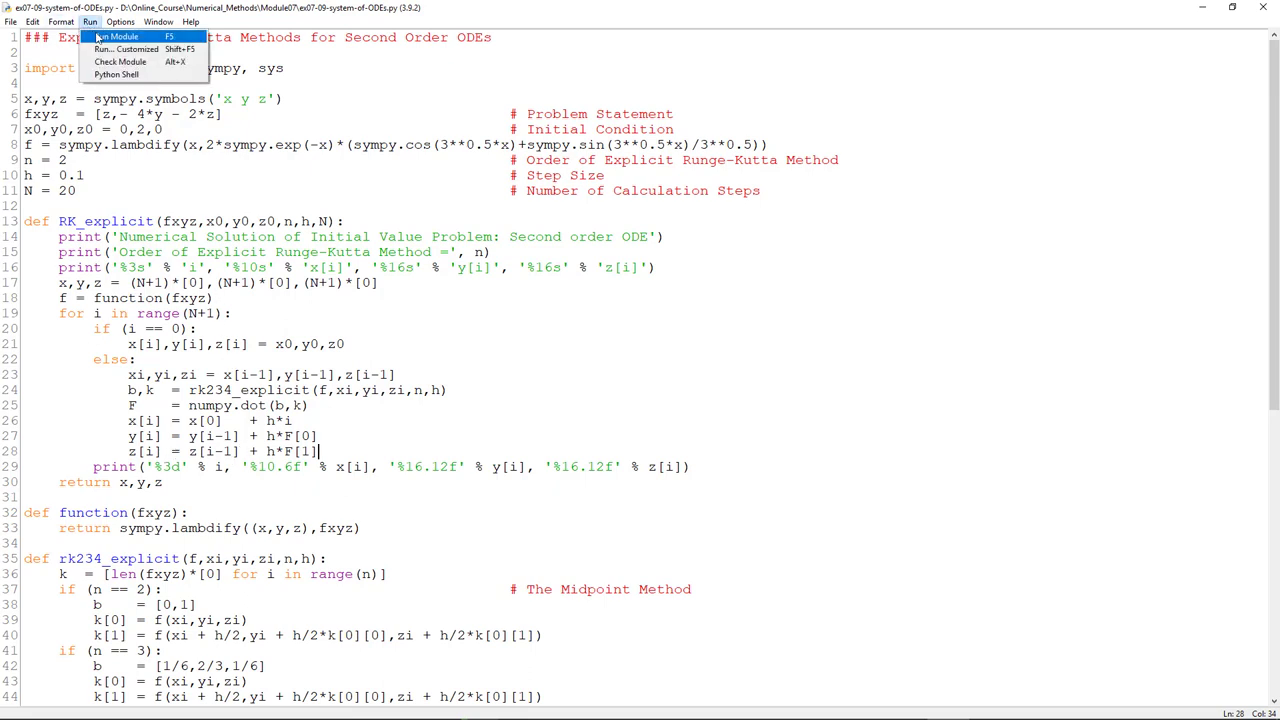
click(99, 38)
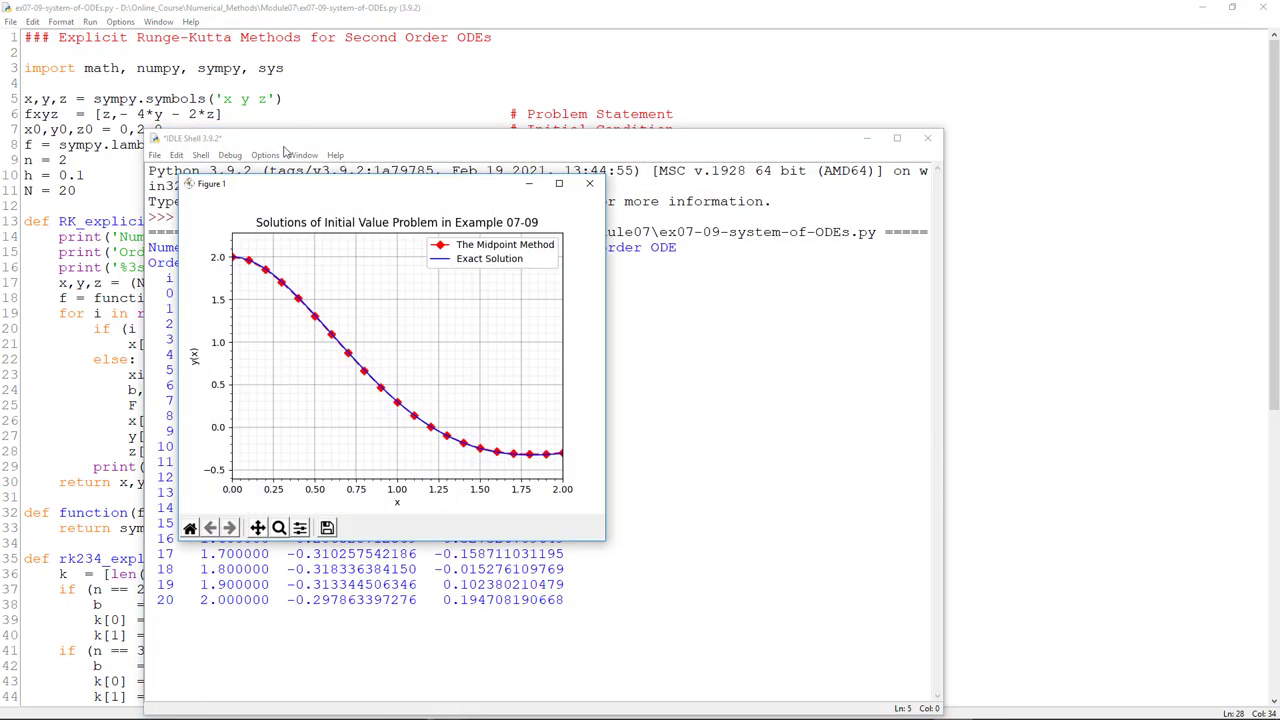
mouse_move(340, 142)
mouse_down()
mouse_move(430, 178)
mouse_move(760, 198)
mouse_up()
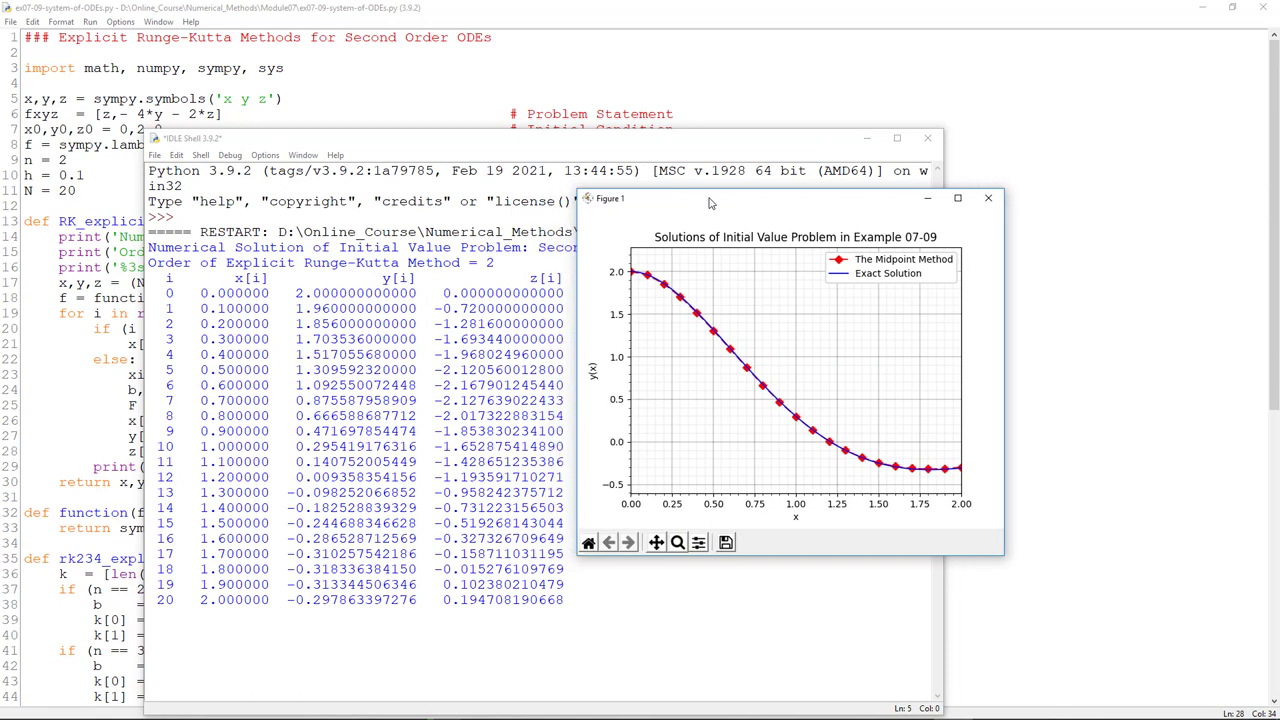